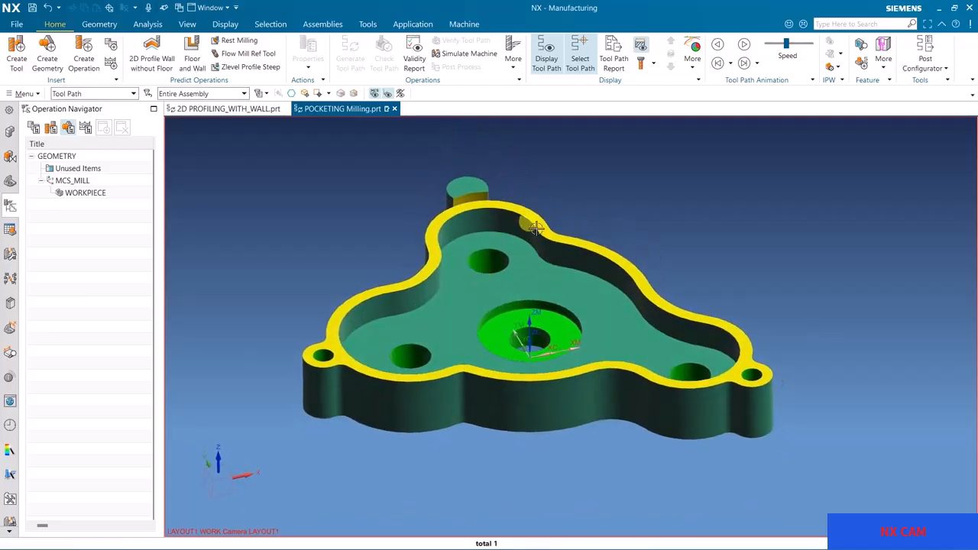
Switch to Modeling and replace the top face of the protruding round boss with the part's yellow rim face.
mouse_move(486, 313)
middle_mouse_down()
mouse_move(472, 319)
mouse_move(489, 315)
middle_mouse_up()
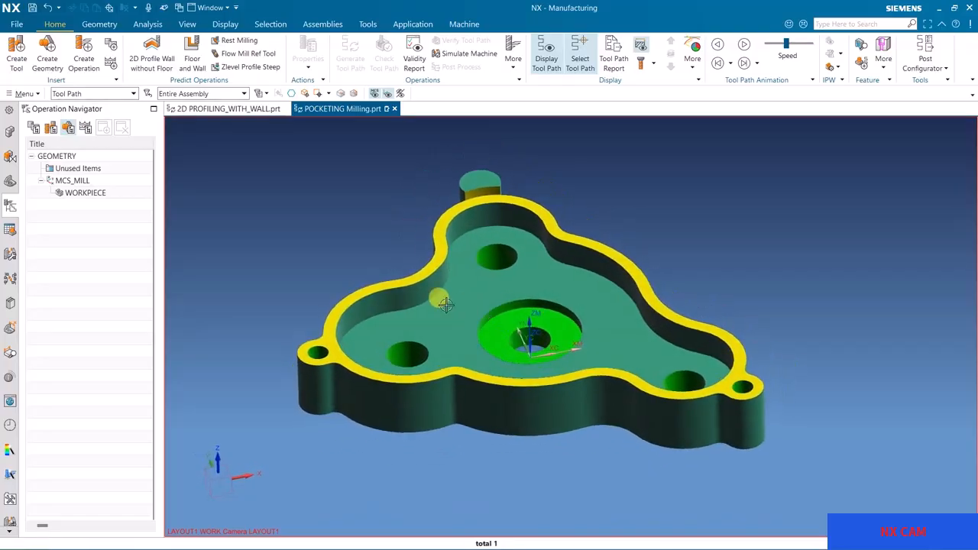
middle_click_drag(357, 236, 353, 258, "shift")
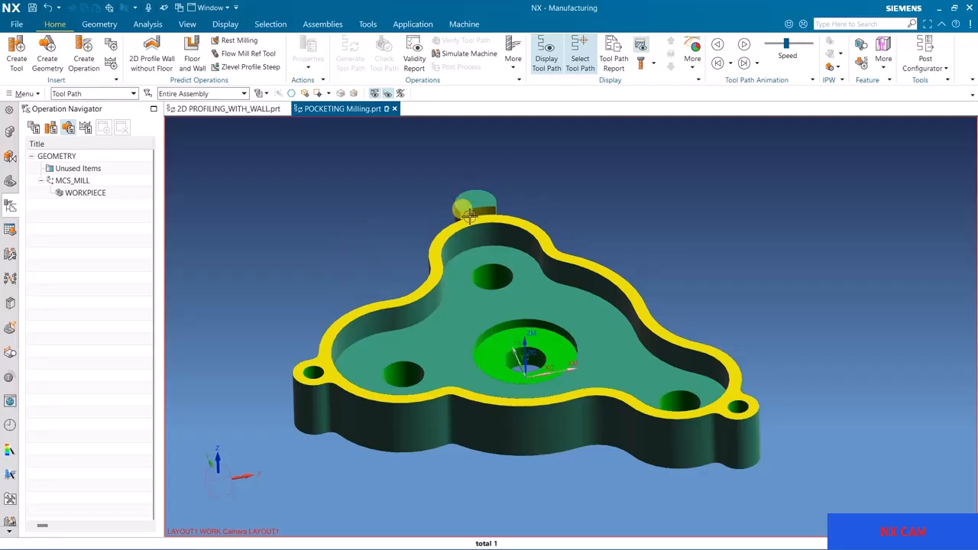
scroll(477, 201, "up", 1)
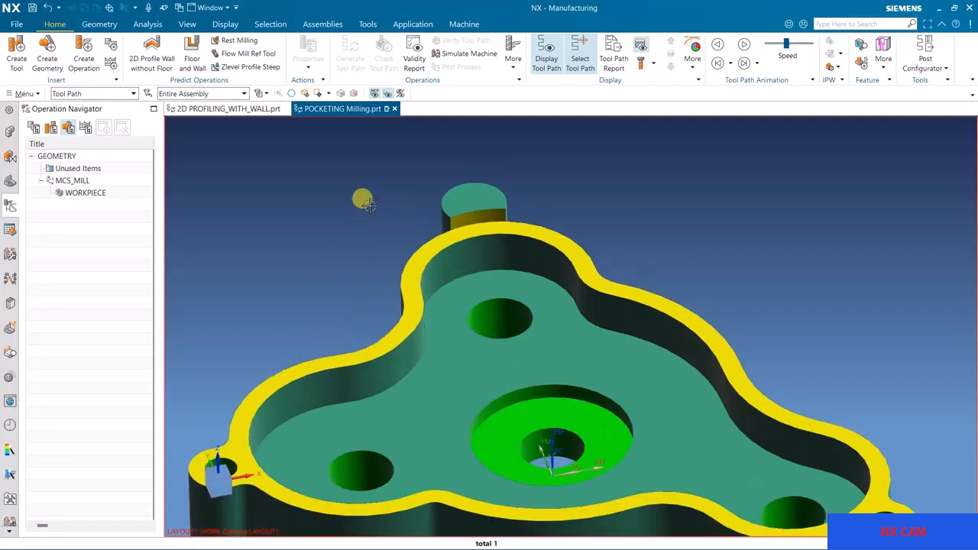
left_click(412, 26)
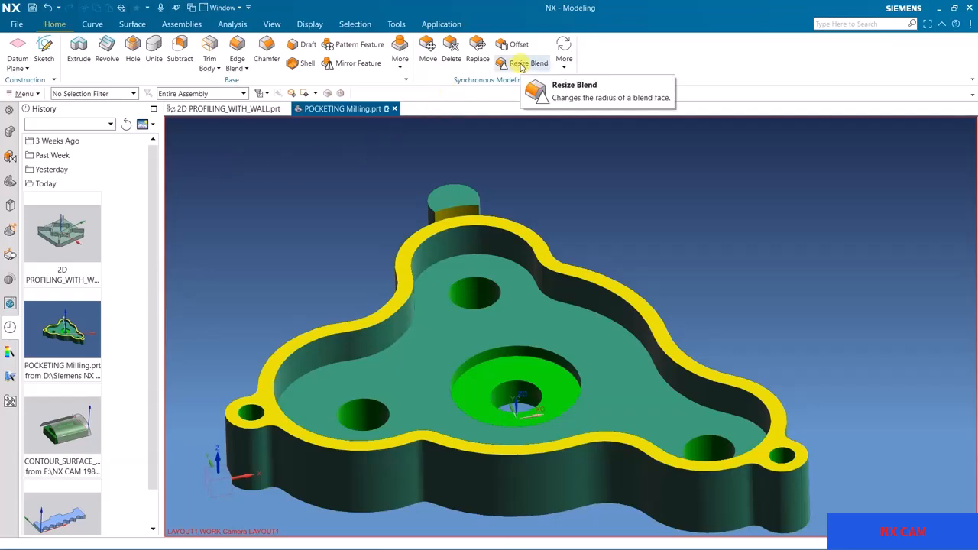
left_click(478, 52)
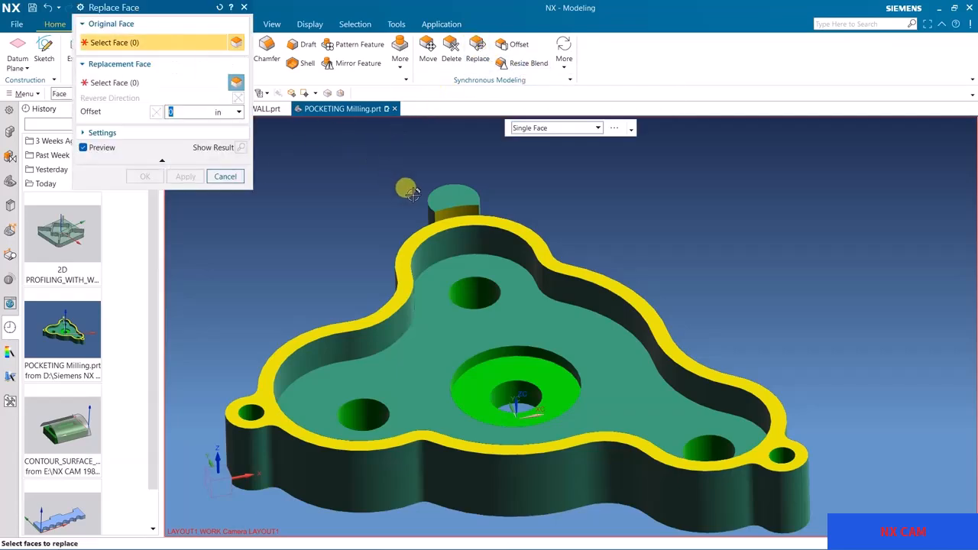
left_click(455, 198)
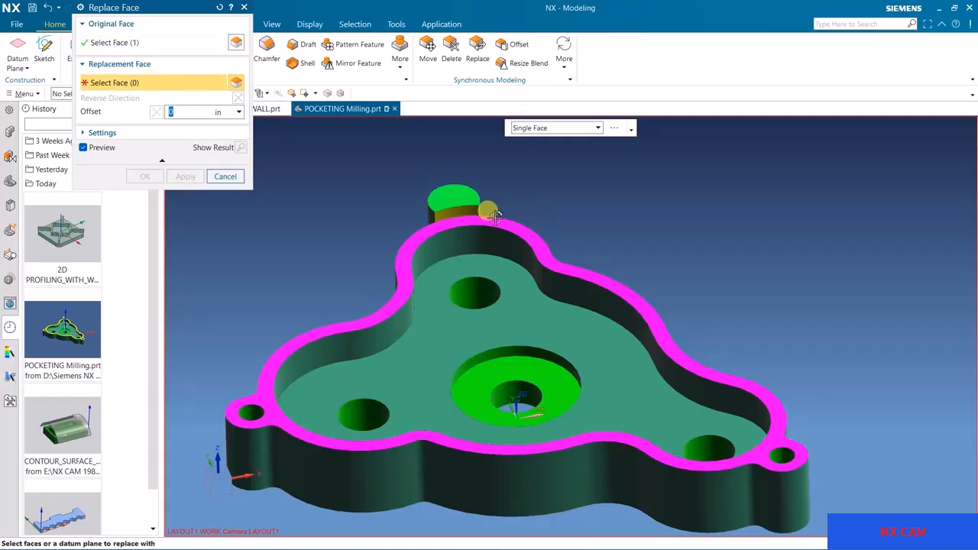
left_click(489, 220)
left_click(146, 177)
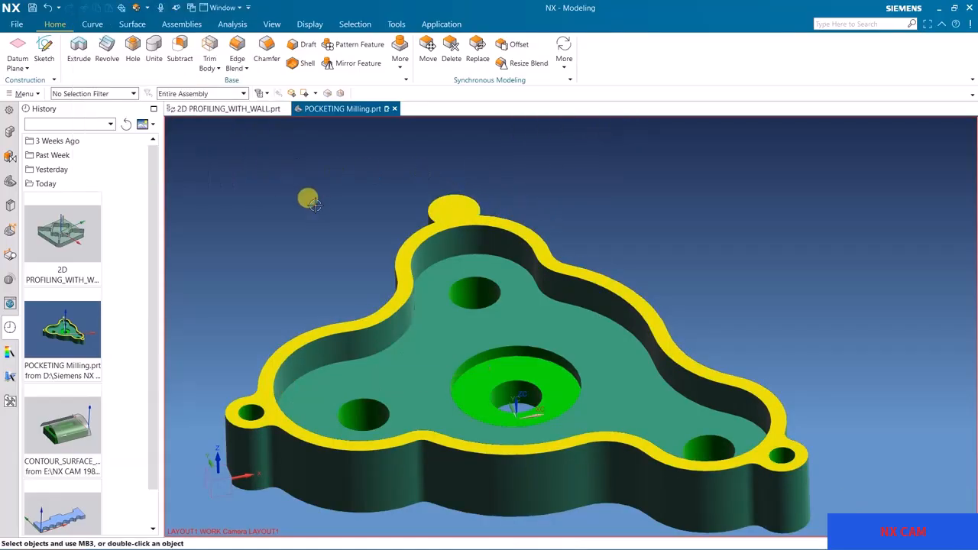
Return to the Manufacturing application with the modified part.
left_click(438, 24)
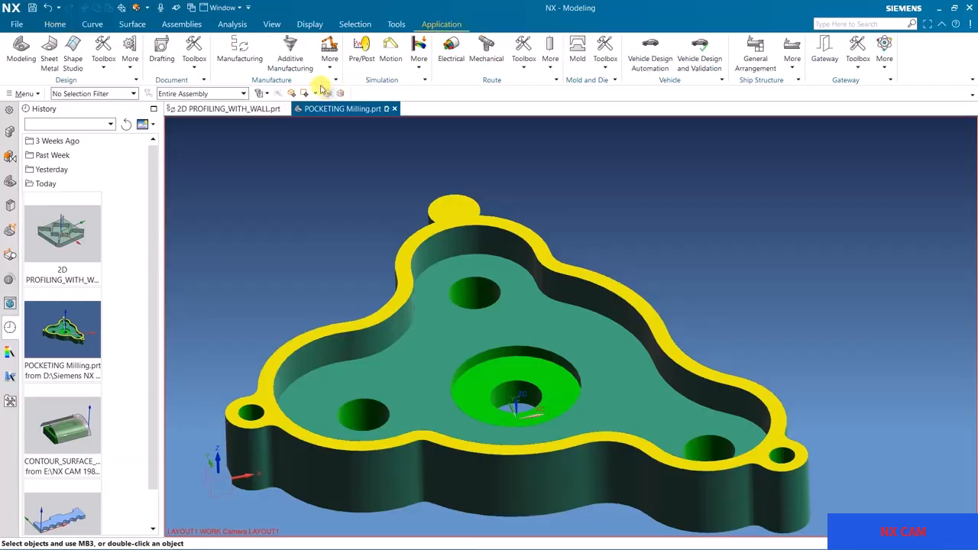
left_click(241, 59)
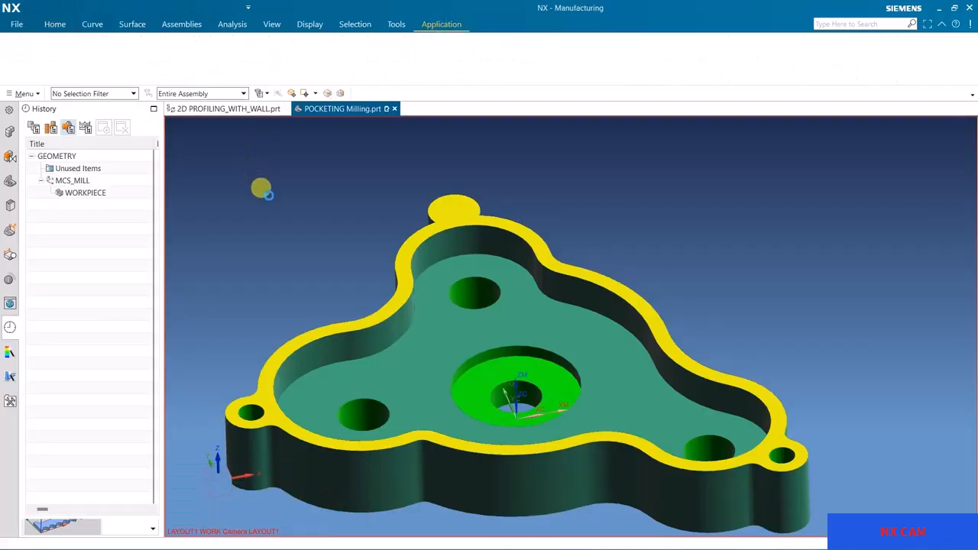
scroll(288, 205, "down", 1)
middle_click_drag(283, 243, 331, 221, "shift")
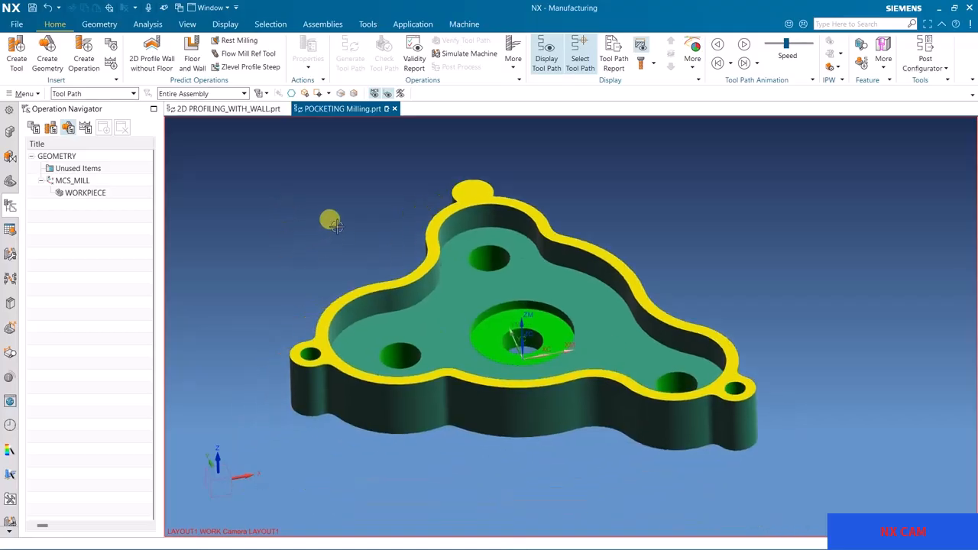
Define the WORKPIECE blank as a Part Outline, accepting the default limits and offset.
double_click(77, 192)
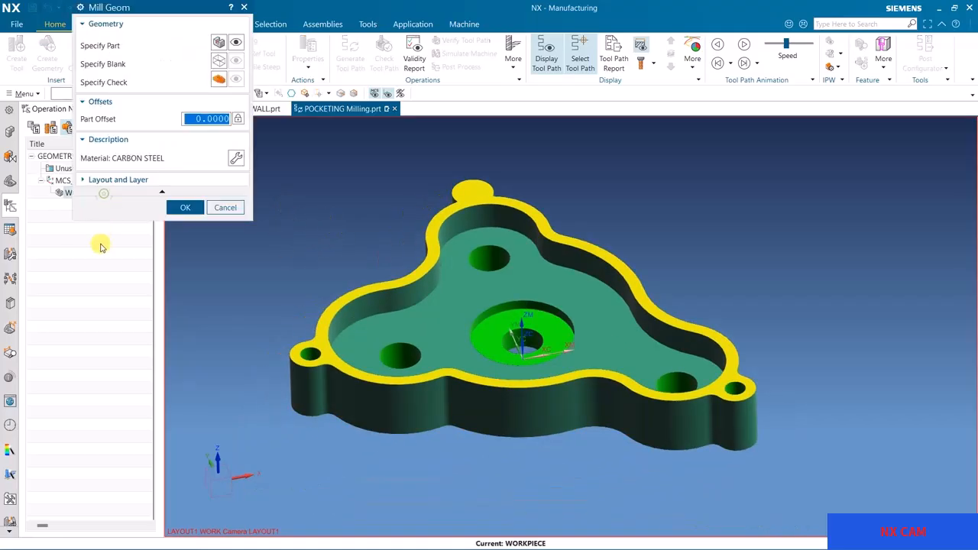
left_click(233, 41)
left_click(219, 61)
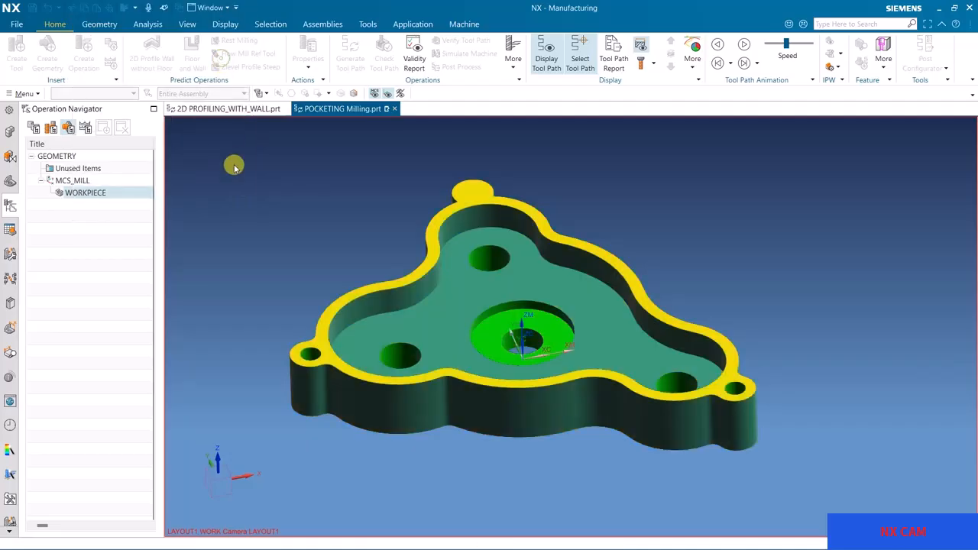
left_click(169, 28)
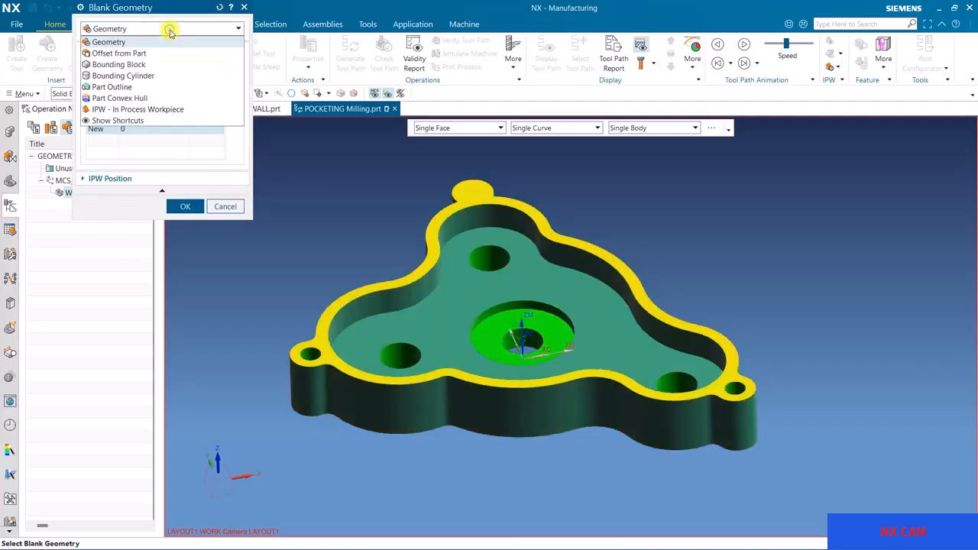
left_click(156, 88)
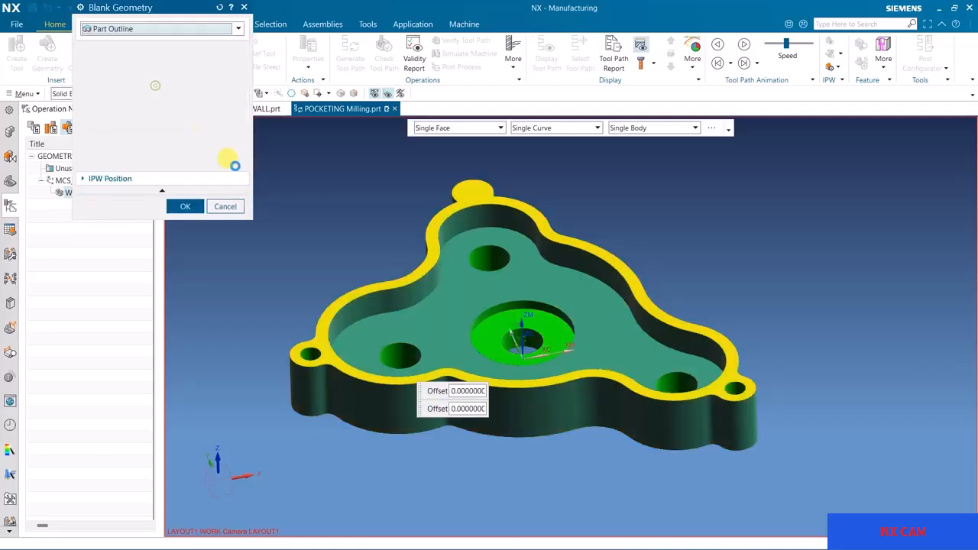
middle_click_drag(582, 209, 504, 221)
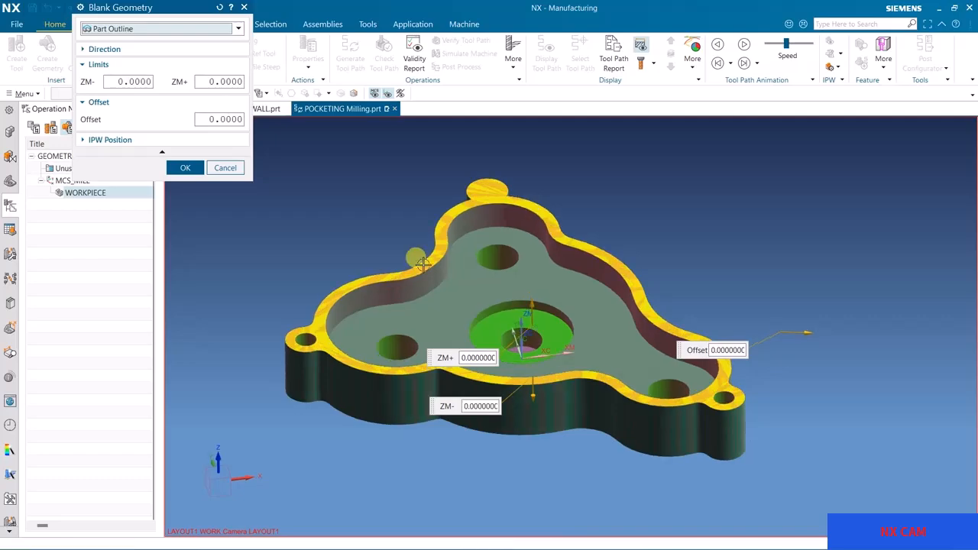
left_click(187, 168)
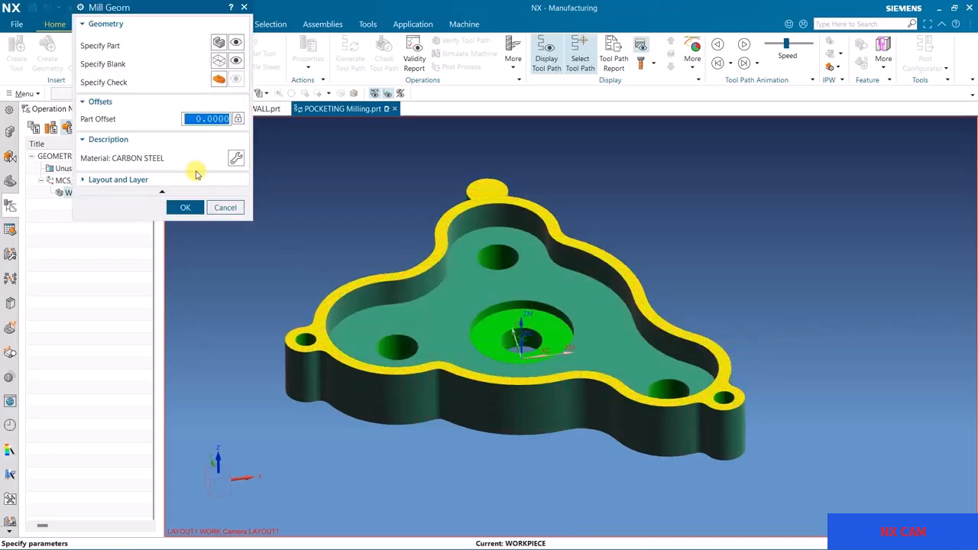
left_click(186, 207)
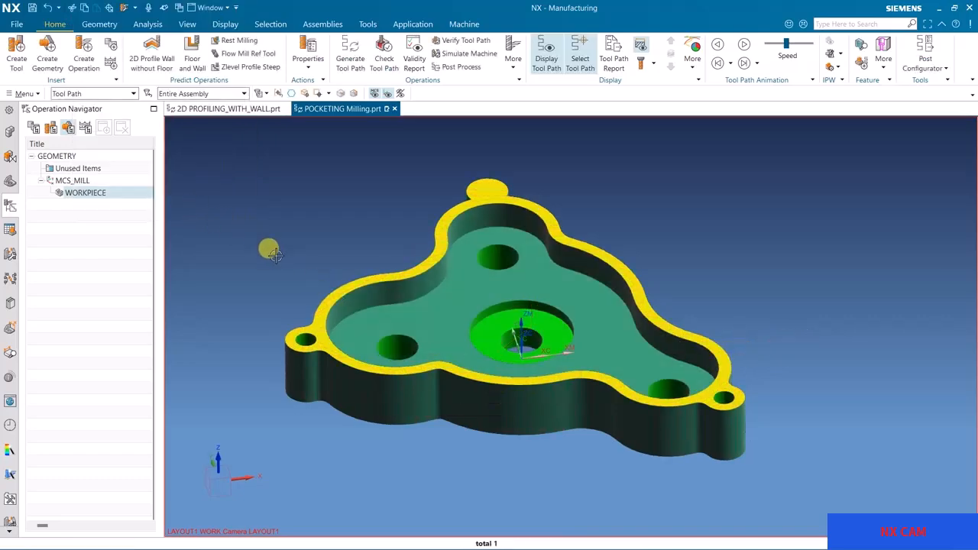
middle_click_drag(271, 252, 290, 257)
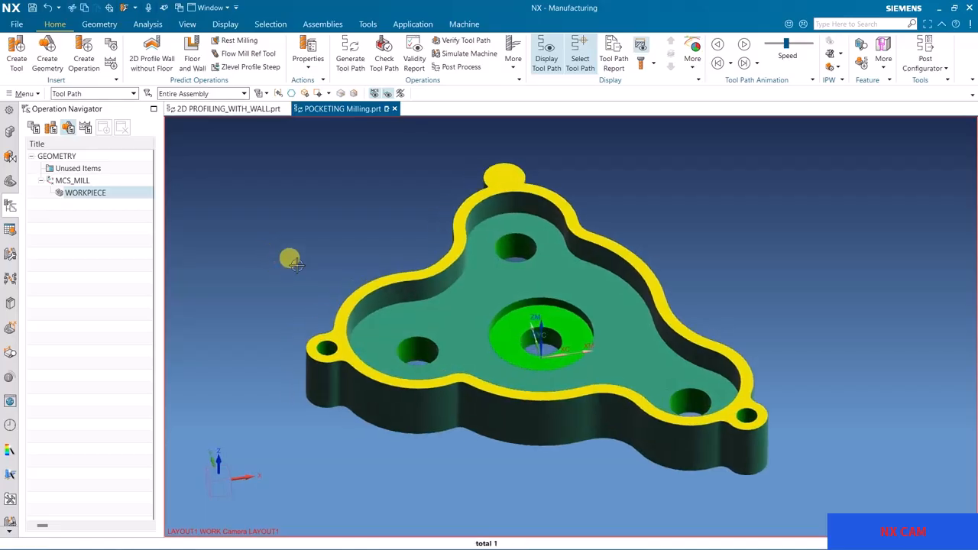
left_click(84, 61)
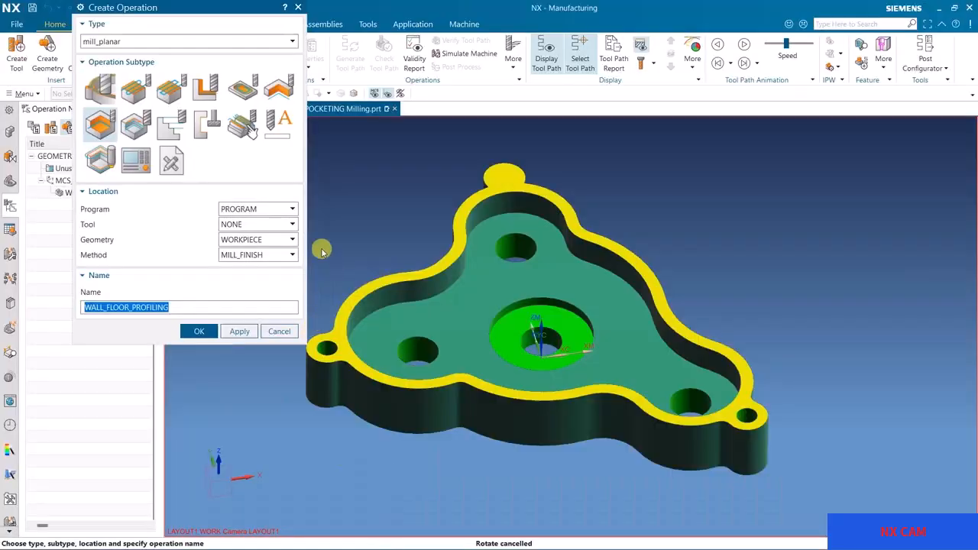
left_click(280, 333)
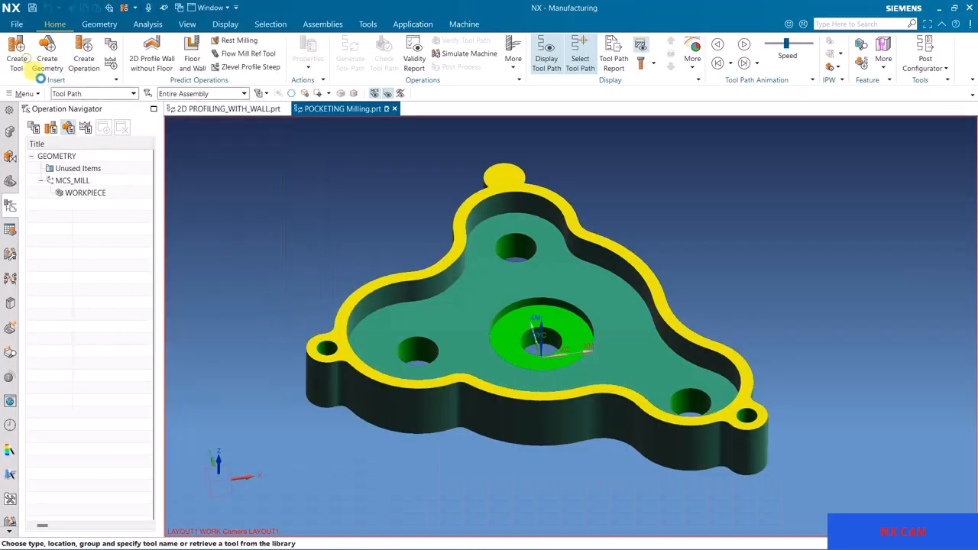
Start a new tool and search the tool library's milling class for inch-unit End Mill (non indexable) cutters.
left_click(27, 64)
left_click(254, 82)
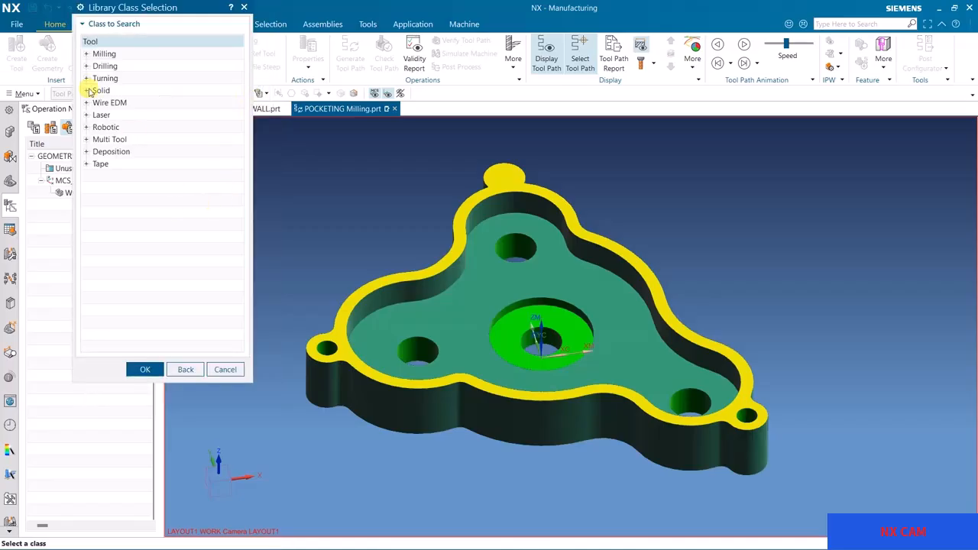
left_click(88, 54)
double_click(130, 66)
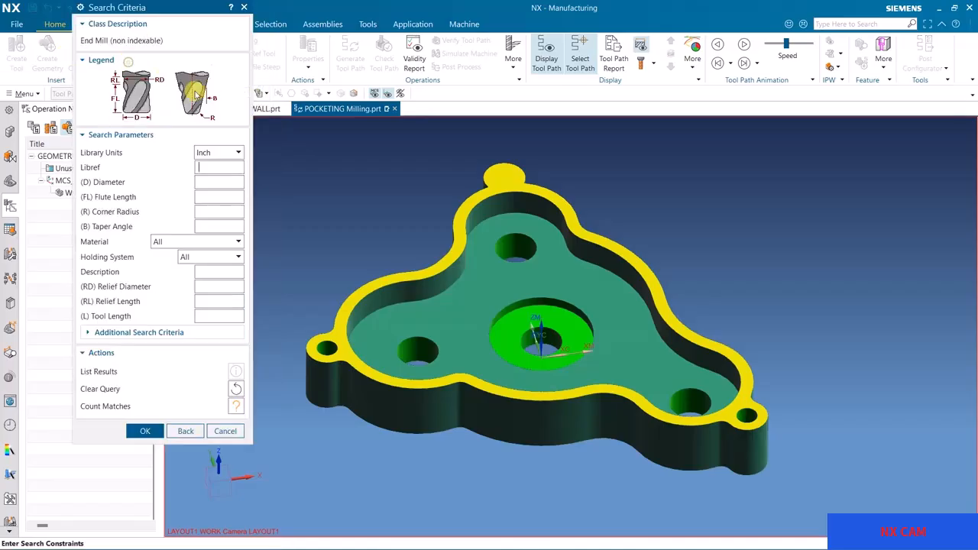
left_click(147, 430)
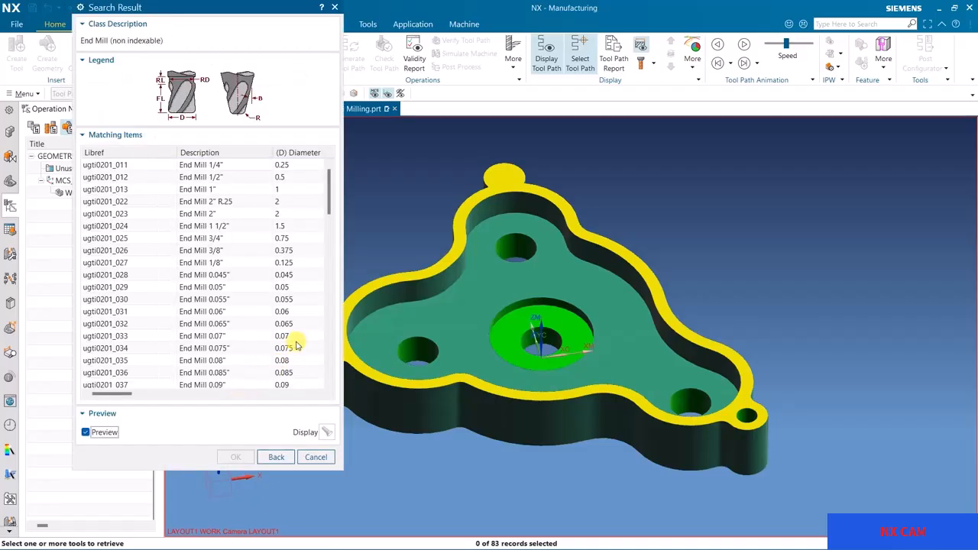
Retrieve the 1" end mill ugti0201_068 from the library results and finish creating the tool.
scroll(292, 304, "down", 4)
scroll(287, 299, "down", 3)
scroll(287, 382, "down", 4)
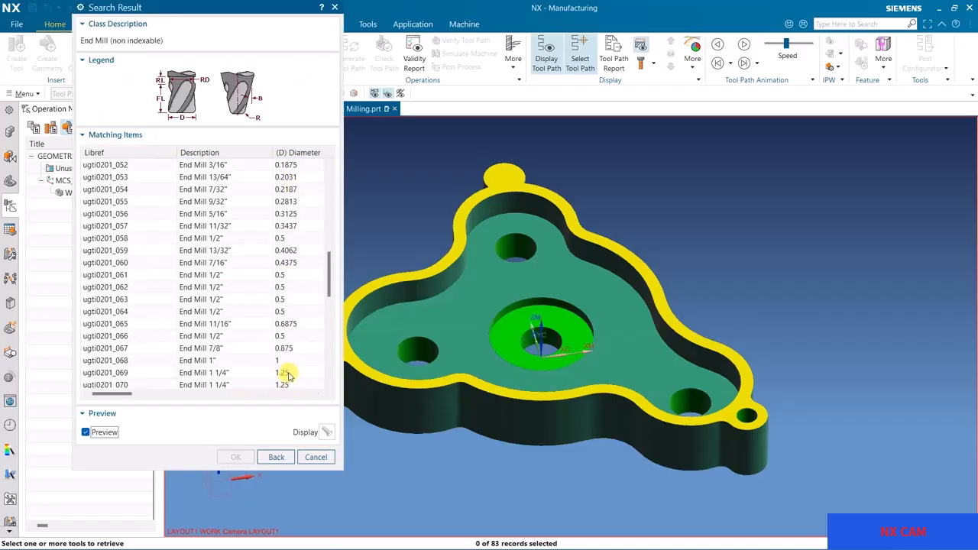
left_click(280, 336)
middle_click_drag(515, 313, 510, 298)
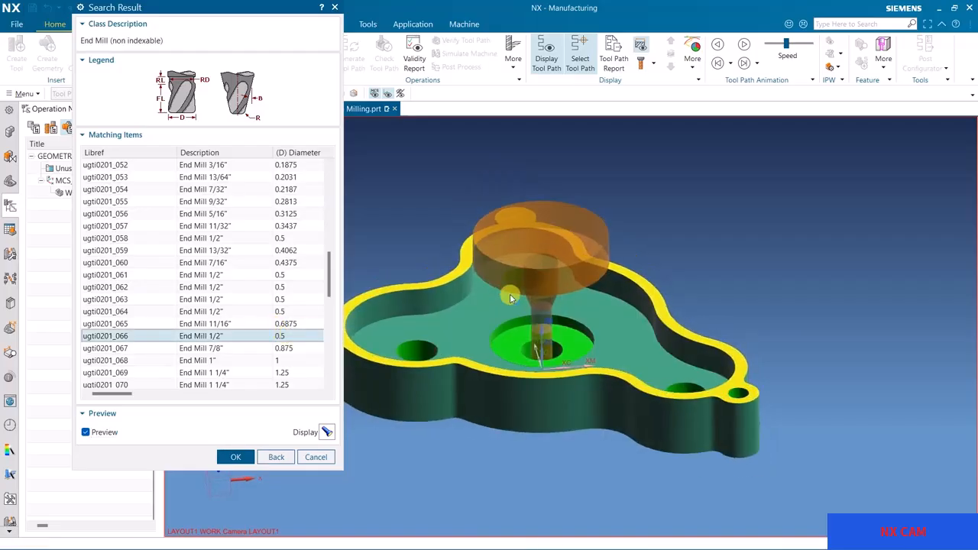
left_click(300, 361)
mouse_move(436, 312)
middle_mouse_down()
mouse_move(436, 279)
mouse_move(458, 269)
mouse_move(434, 301)
middle_mouse_up()
left_click(236, 457)
left_click(250, 396)
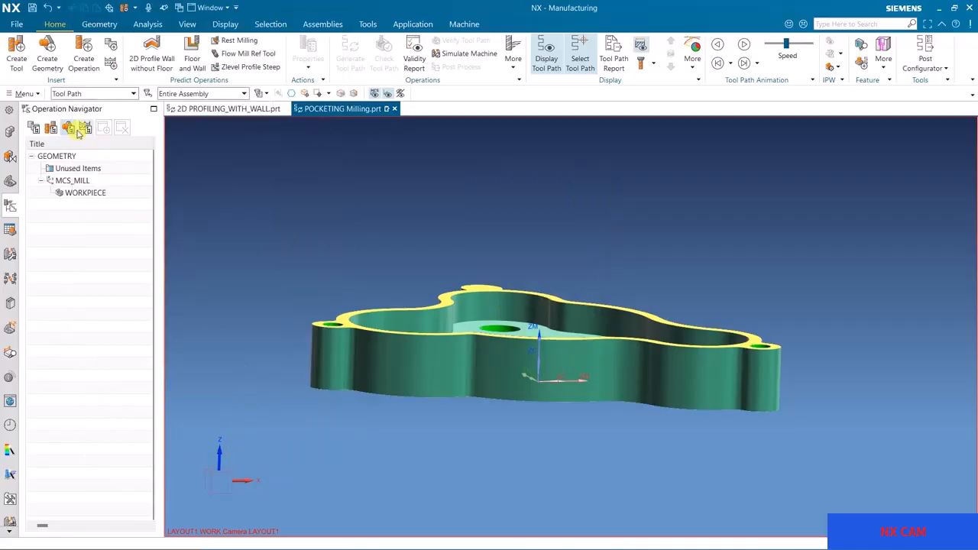
List the tools in the Operation Navigator and inspect the new 1" end mill's dimensions and holder.
left_click(58, 130)
left_click(81, 204)
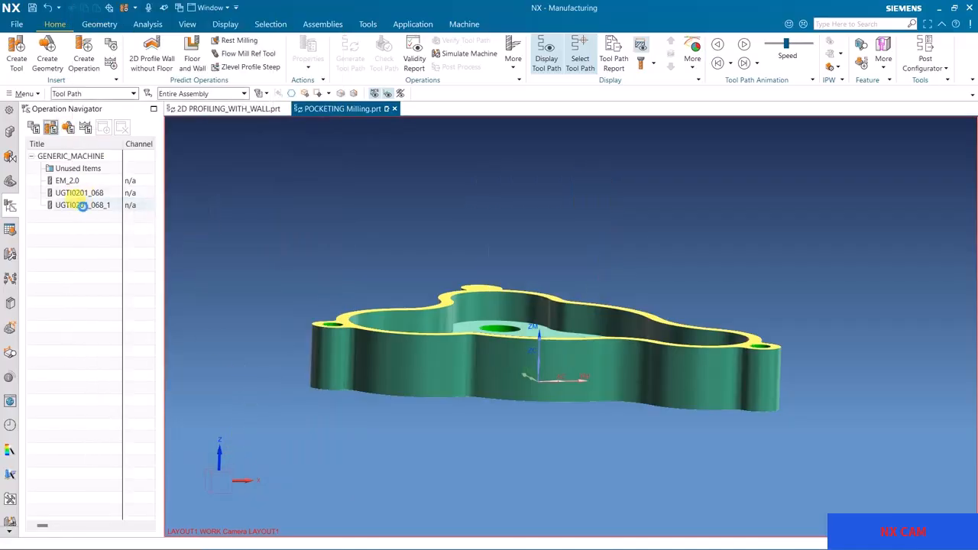
mouse_move(306, 264)
middle_mouse_down()
mouse_move(325, 261)
mouse_move(307, 266)
middle_mouse_up()
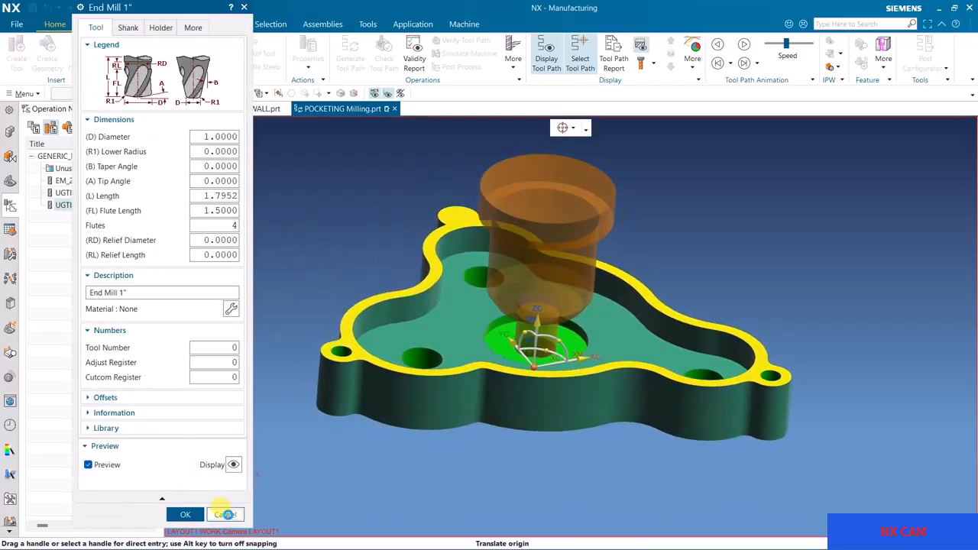
left_click(225, 514)
Create a mill_planar POCKETING operation in PROGRAM with tool UGTI0201_068_1, geometry WORKPIECE and method MILL_FINISH.
left_click(84, 58)
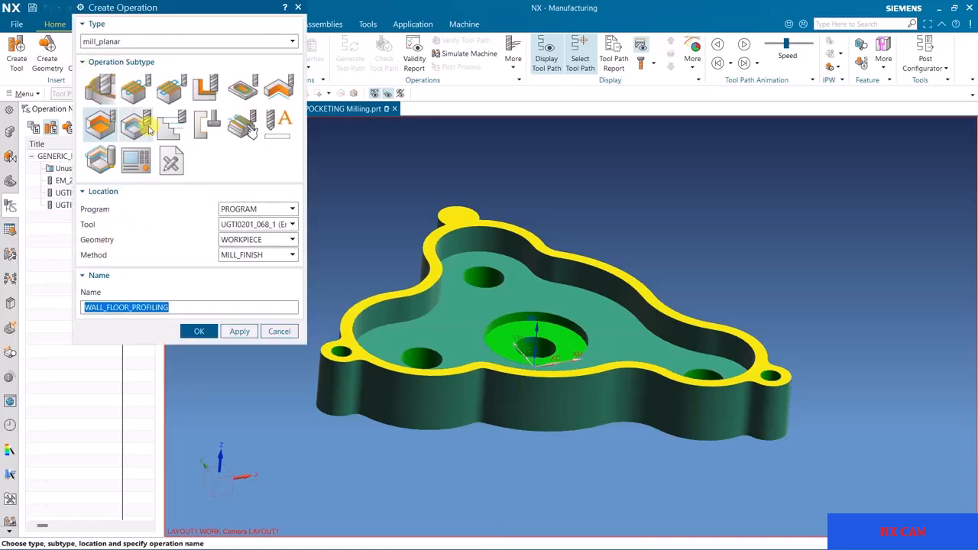
left_click(243, 82)
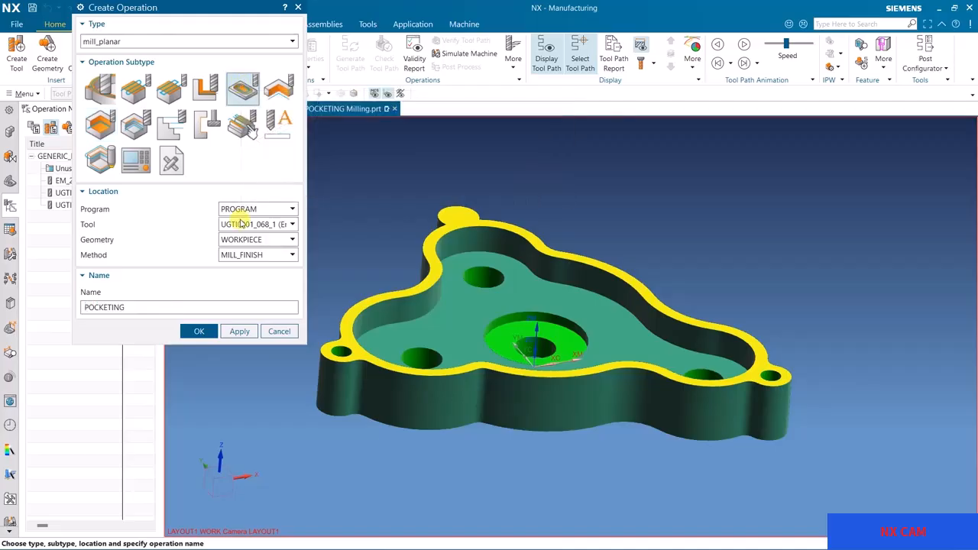
left_click(62, 205)
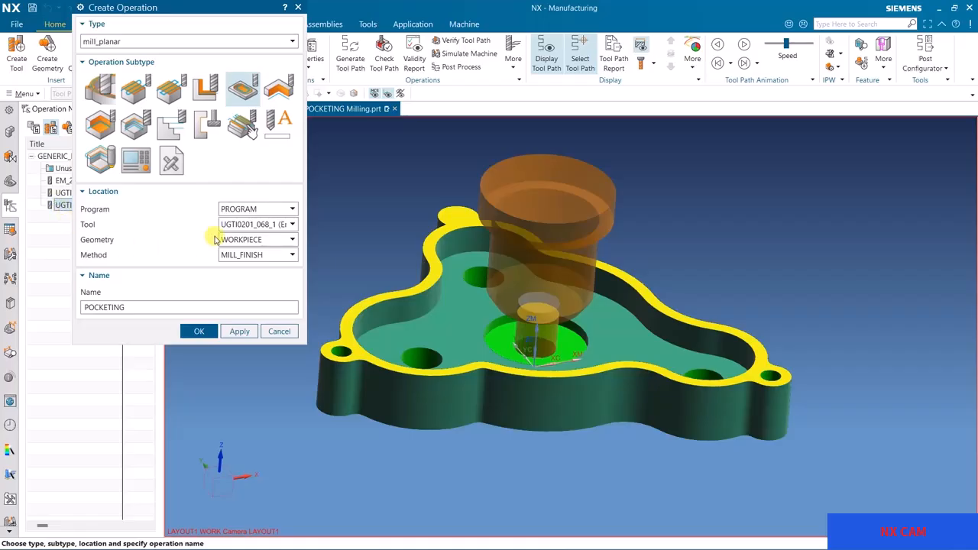
left_click(61, 192)
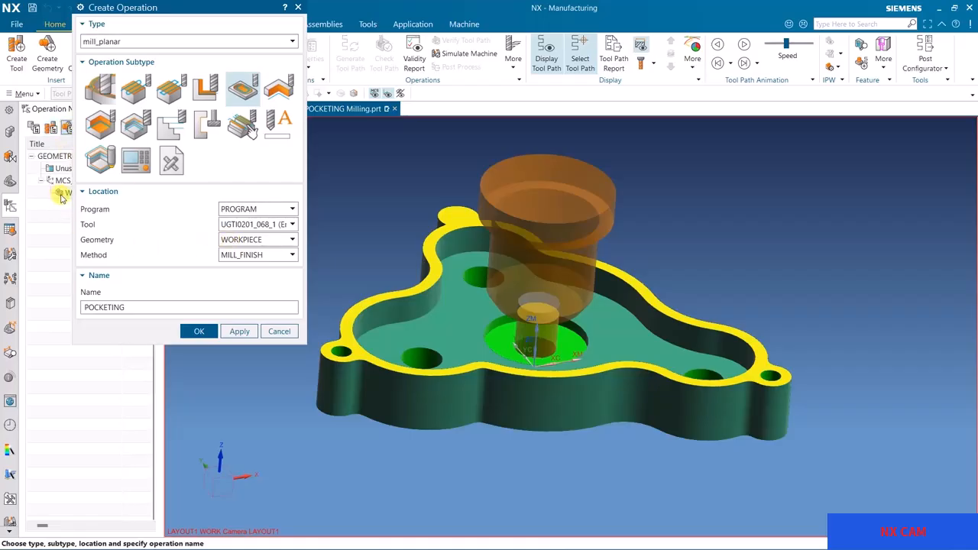
left_click(198, 330)
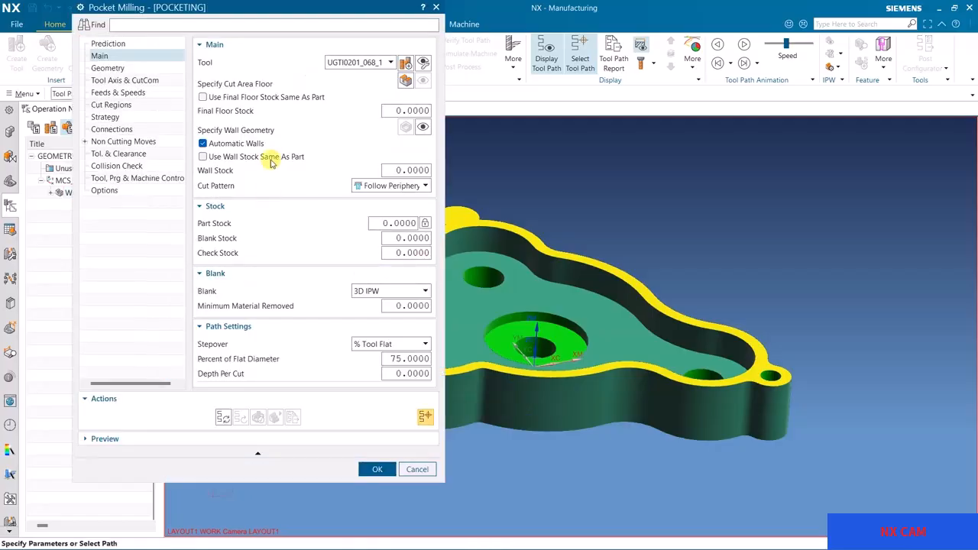
Specify the large pocket floor face as the operation's cut area floor.
left_click(404, 81)
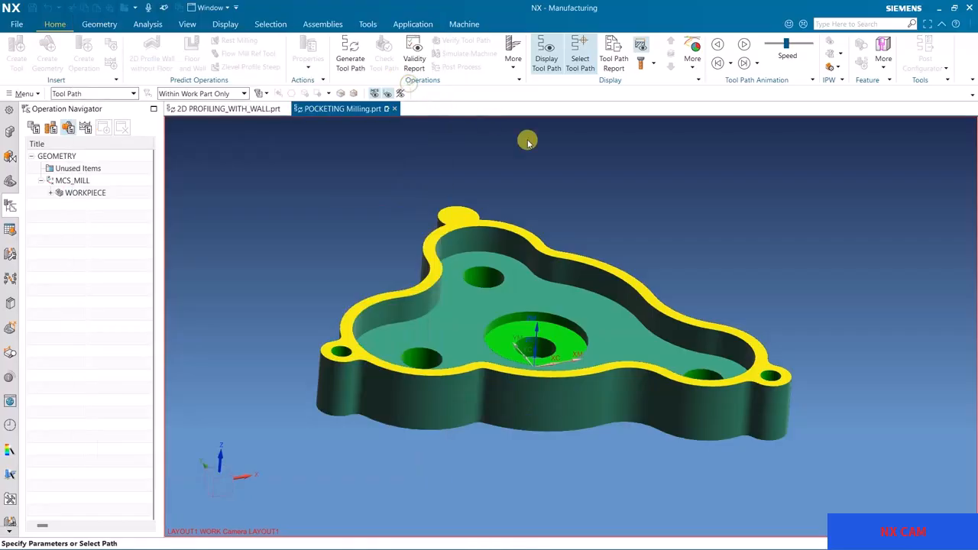
left_click(447, 298)
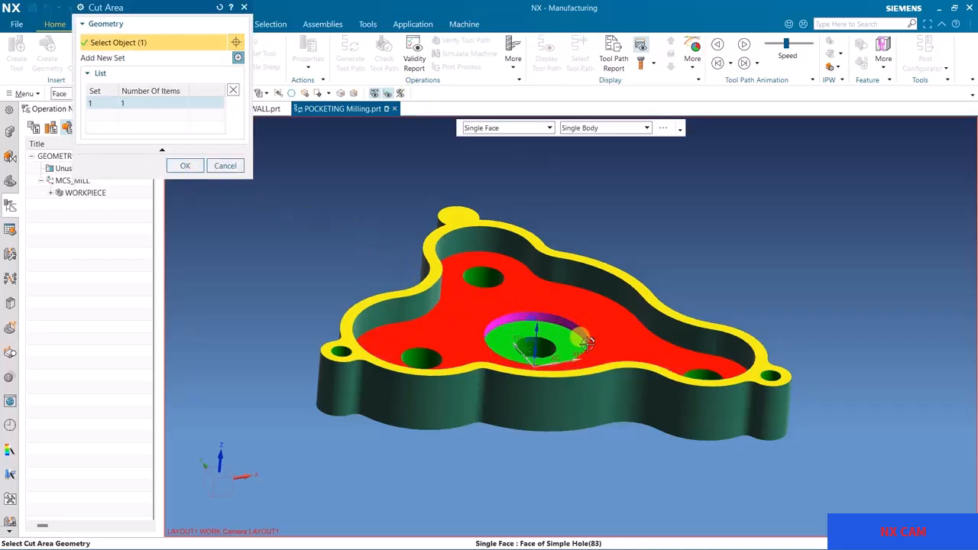
left_click(187, 167)
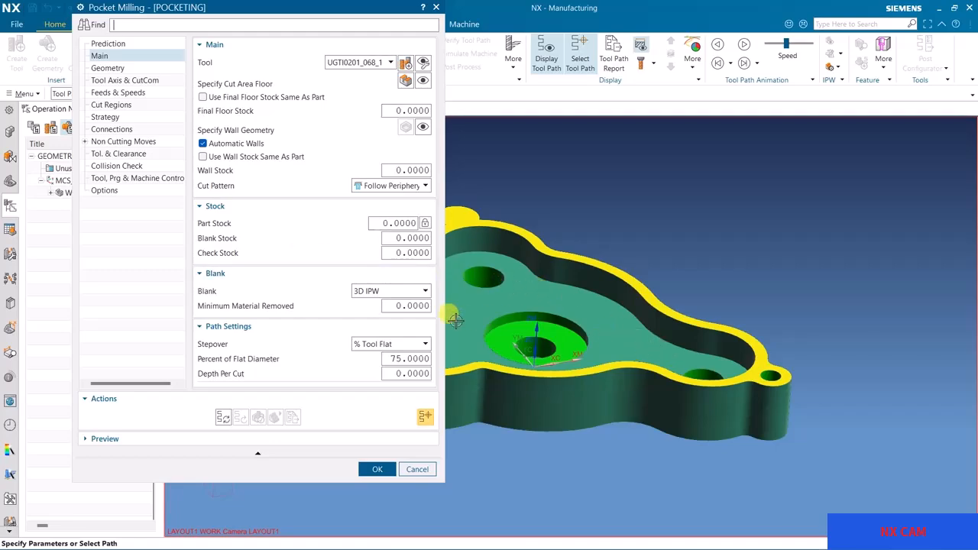
Review the cut pattern and blank options, keeping Follow Periphery and 3D IPW, and view the pocket walls.
left_click(365, 188)
left_click(365, 188)
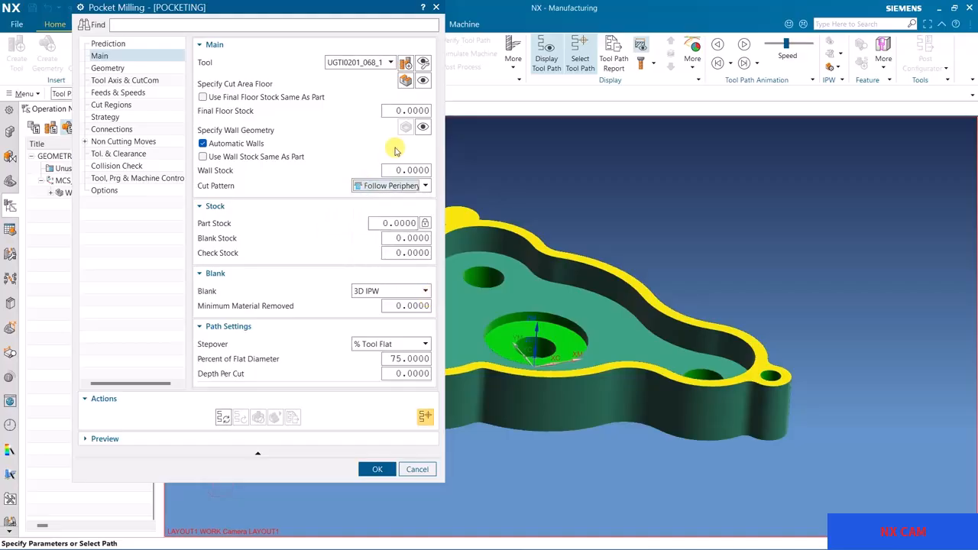
middle_click_drag(451, 150, 787, 211)
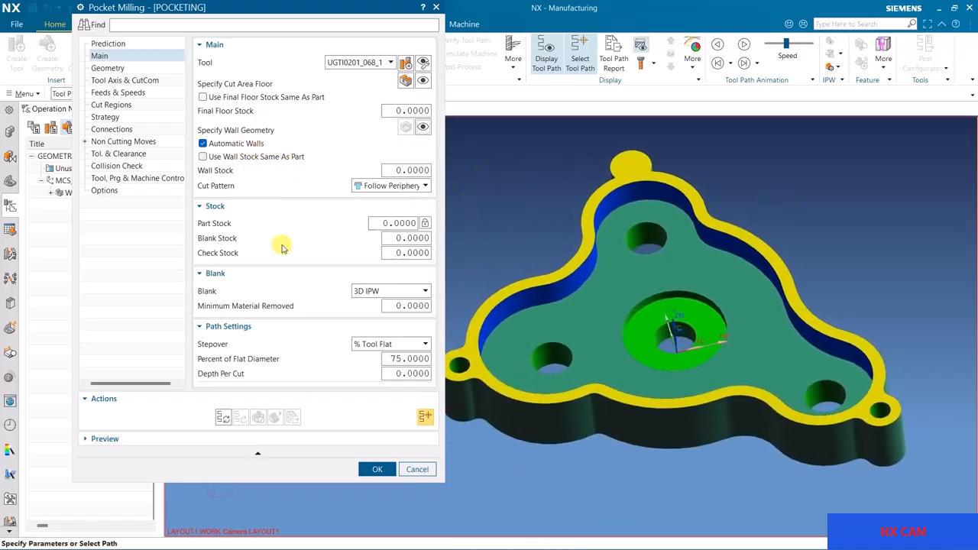
mouse_move(368, 293)
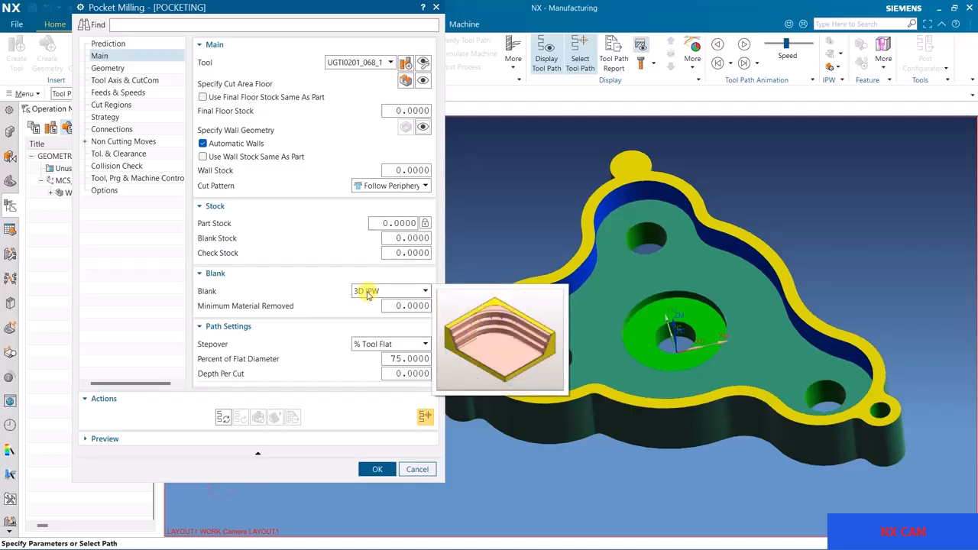
left_click(367, 294)
mouse_move(367, 320)
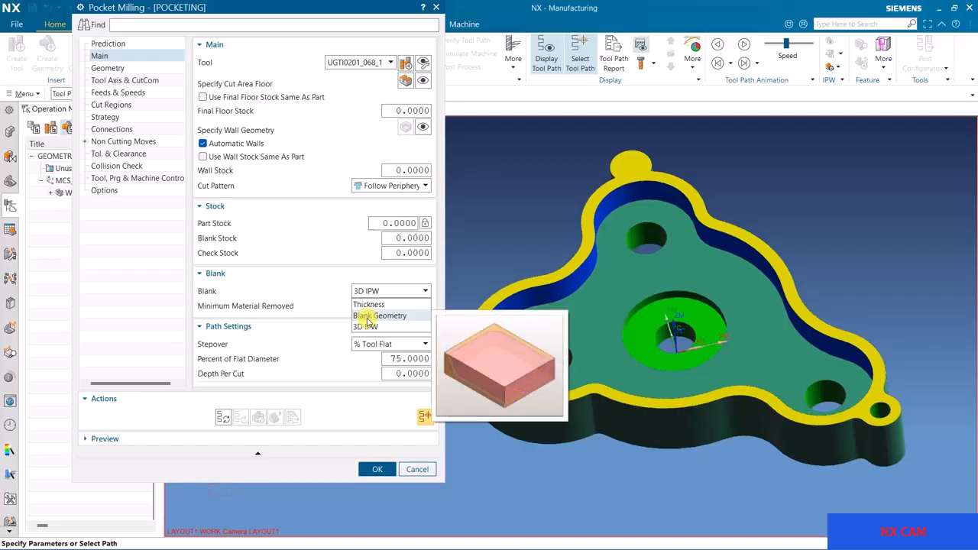
left_click(370, 291)
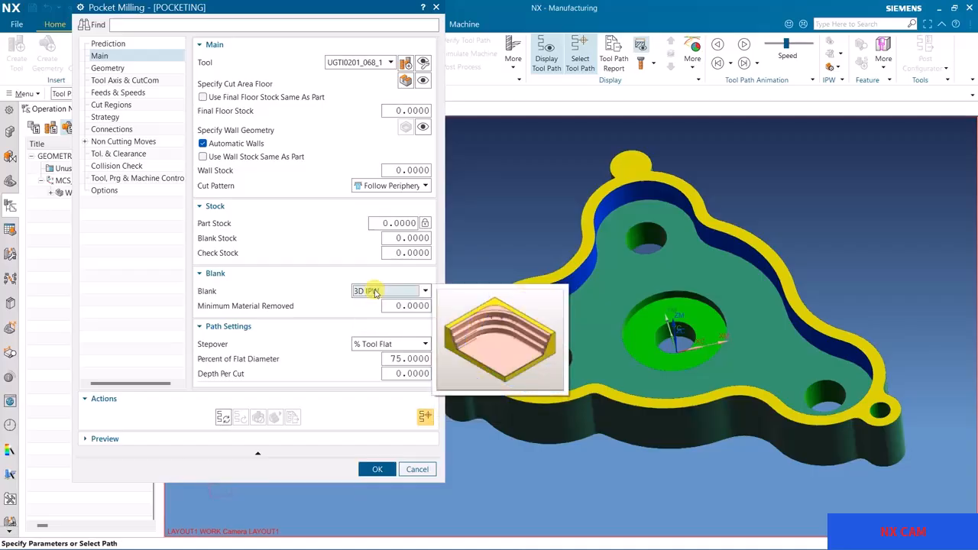
Set the Depth Per Cut to 0.02 and generate the tool path.
left_click(404, 373)
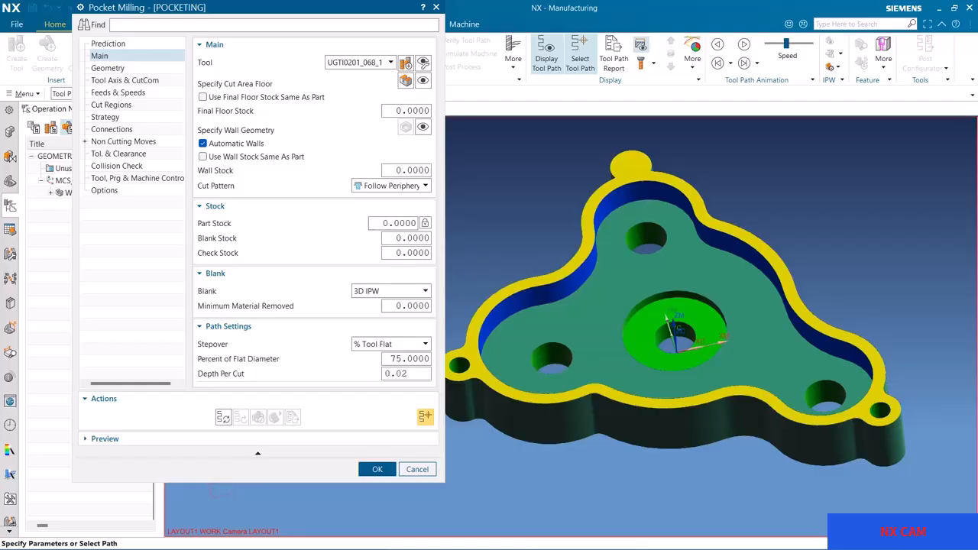
type("0.02")
left_click(266, 356)
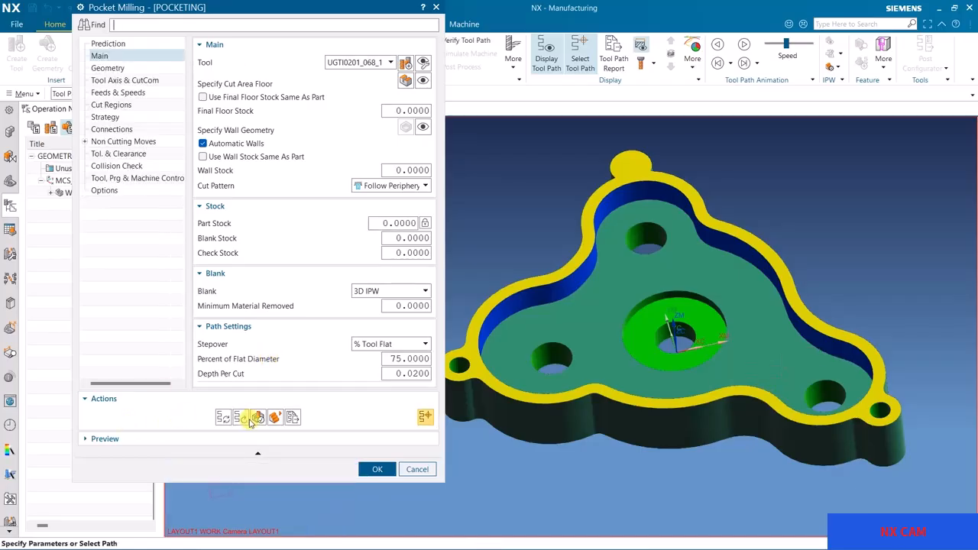
Verify the tool path with a 3D Dynamic material removal simulation at animation speed 8 and inspect the machined pocket.
left_click(246, 413)
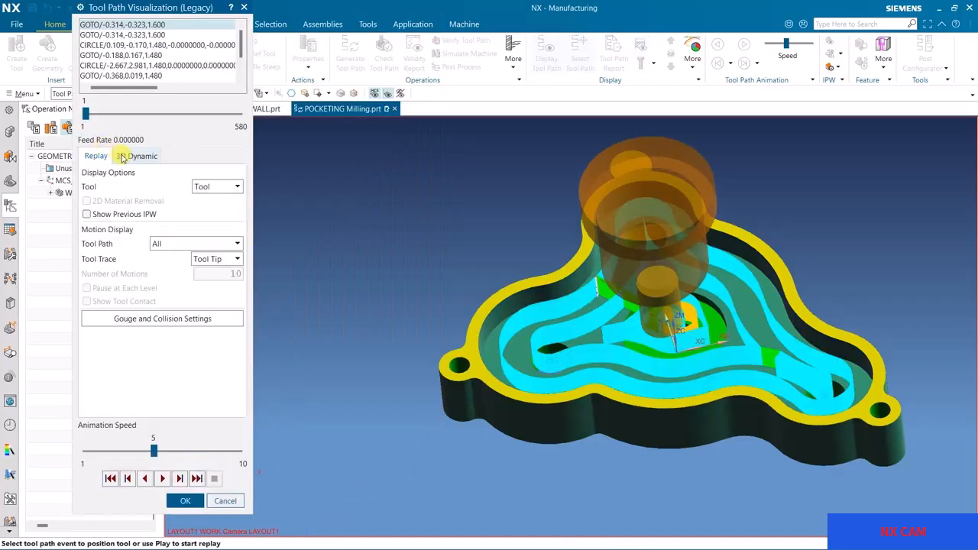
left_click(121, 157)
left_click(196, 452)
left_click(163, 479)
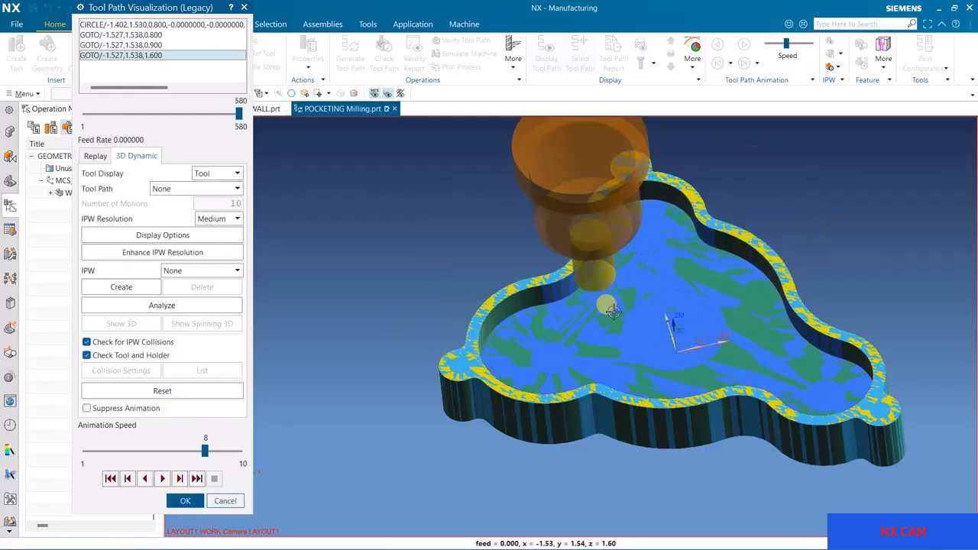
middle_click_drag(651, 337, 616, 314)
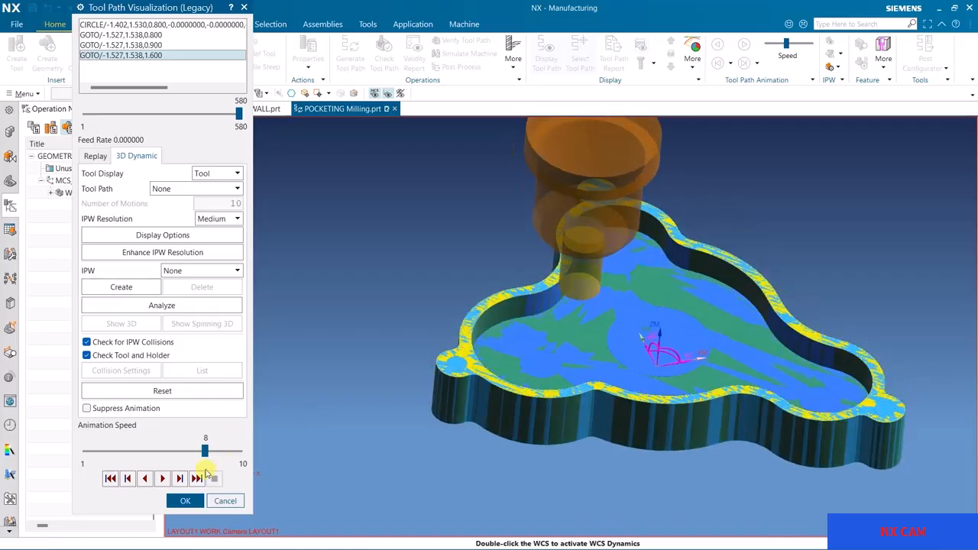
left_click(185, 501)
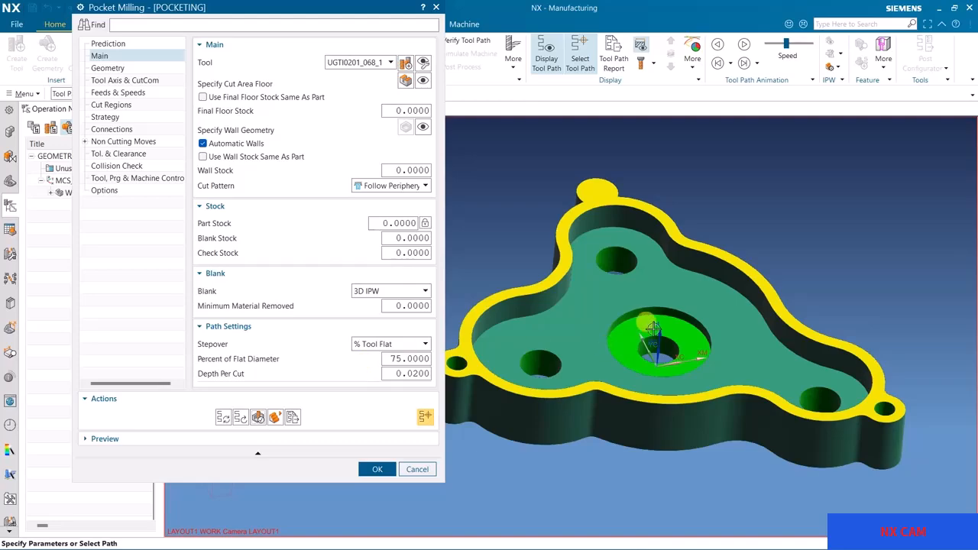
Add a second cut area set containing the floor face of the central circular recess.
left_click(404, 80)
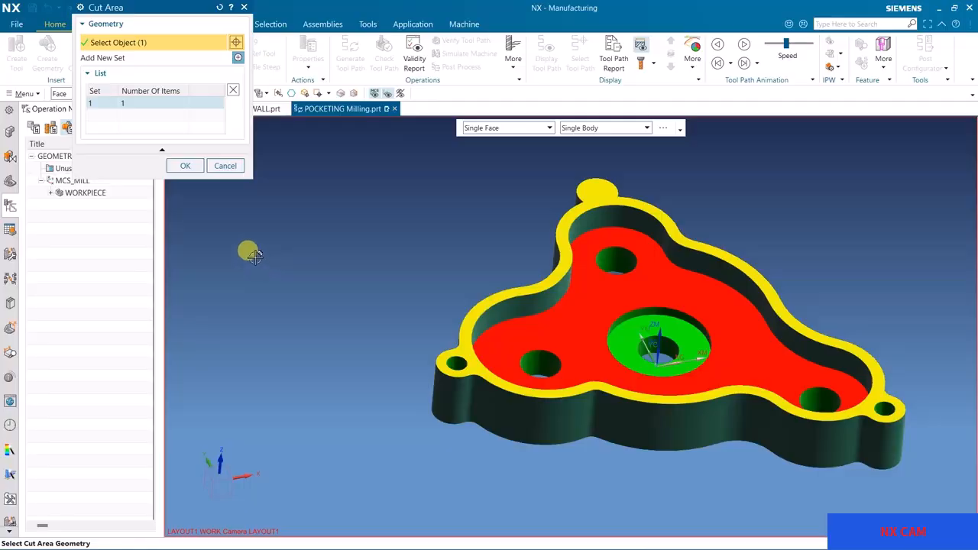
left_click(236, 58)
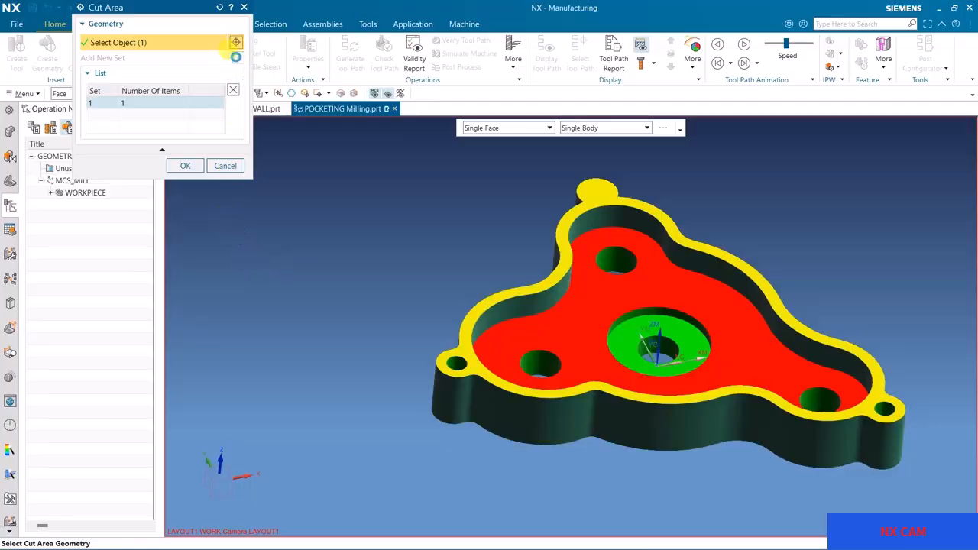
left_click(619, 331)
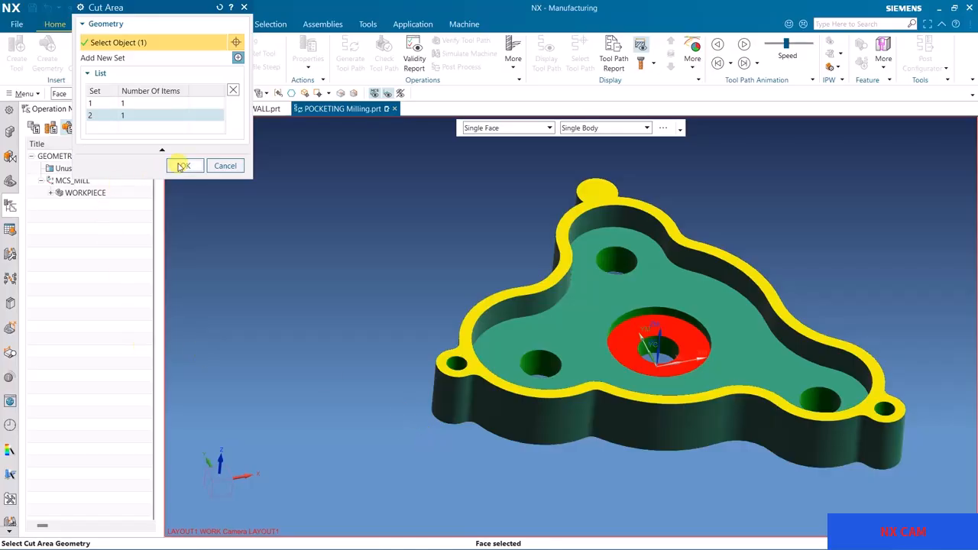
left_click(179, 167)
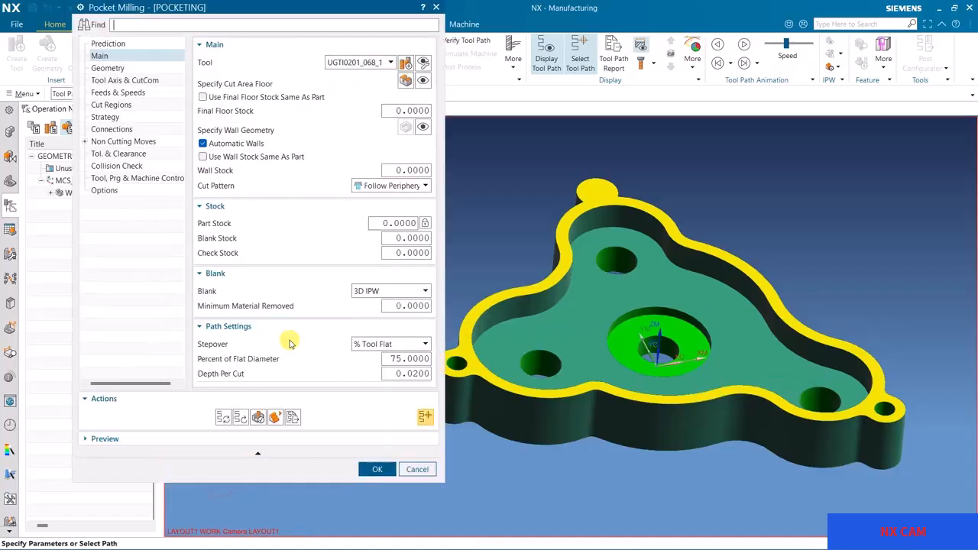
Simulate the tool path for both pocket floors in 3D Dynamic, raising the animation speed to 9.
left_click(256, 416)
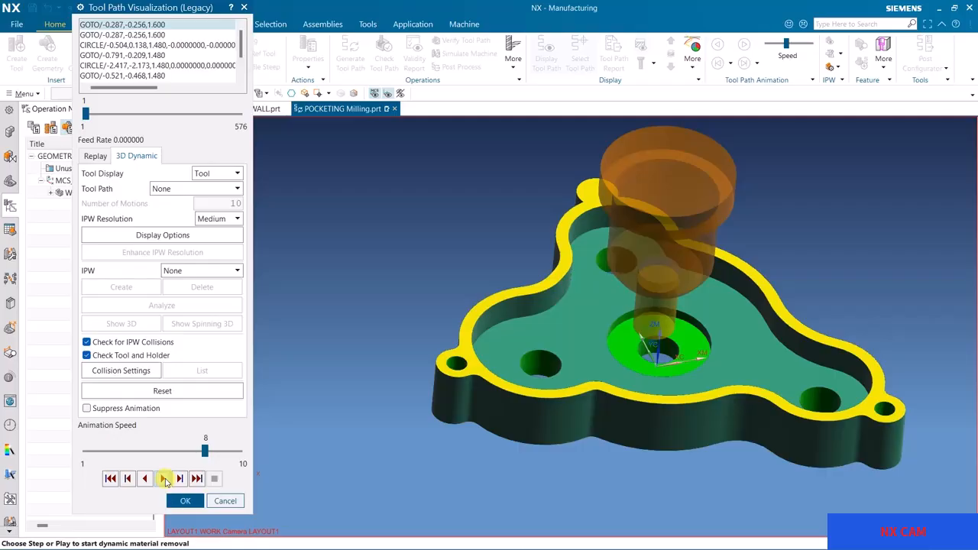
left_click(165, 479)
left_click(220, 452)
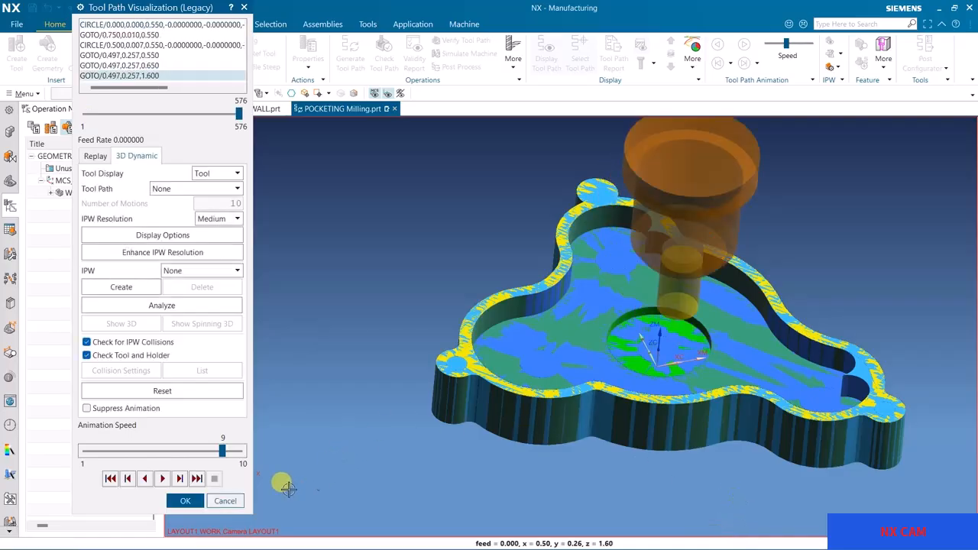
left_click(200, 504)
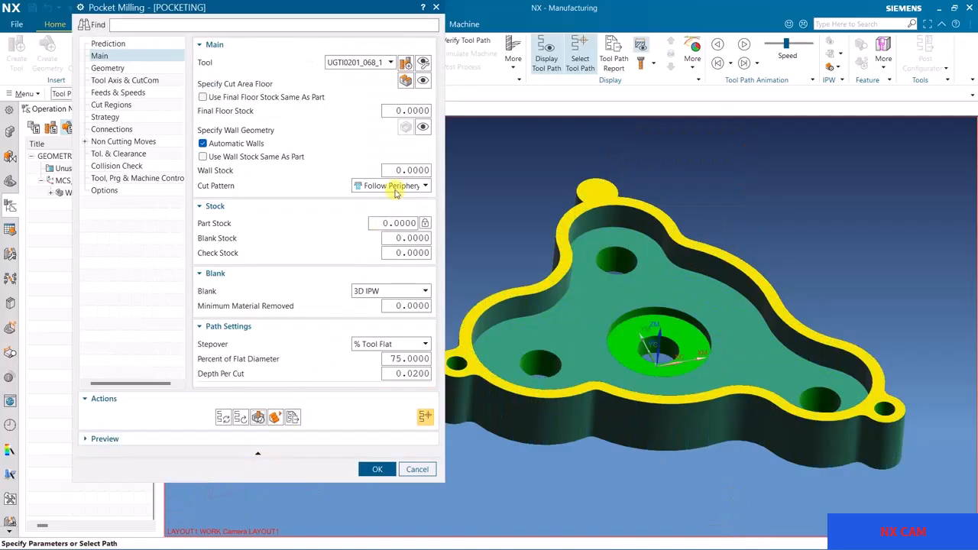
Try the Follow Part cut pattern and generate its tool path.
left_click(392, 188)
left_click(383, 197)
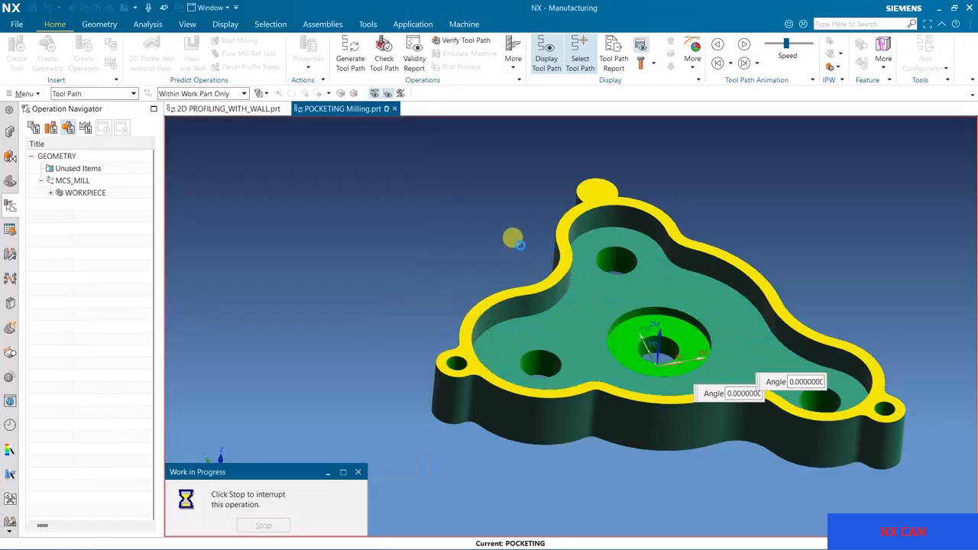
mouse_move(515, 230)
middle_mouse_down()
mouse_move(508, 269)
mouse_move(496, 260)
mouse_move(510, 245)
middle_mouse_up()
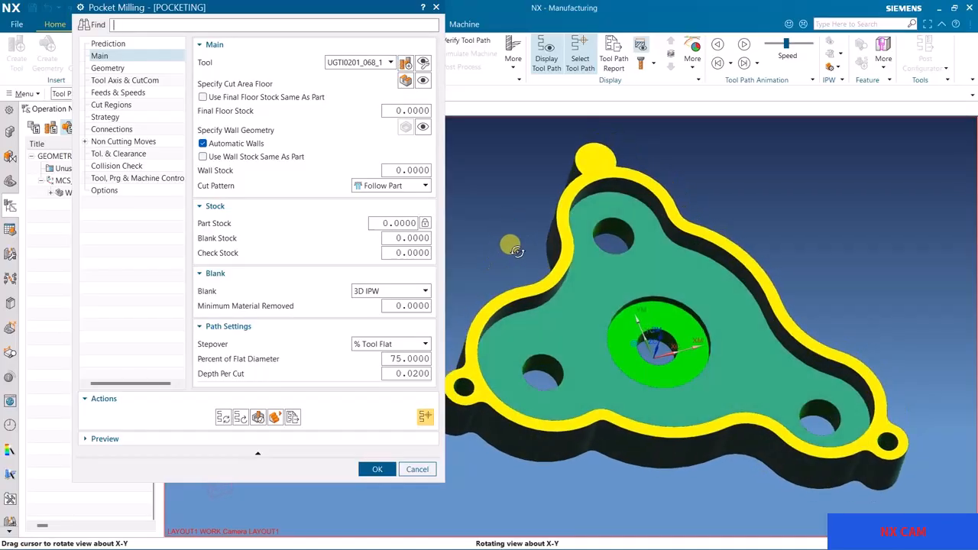
Try the Profile cut pattern and generate its tool path.
left_click(409, 188)
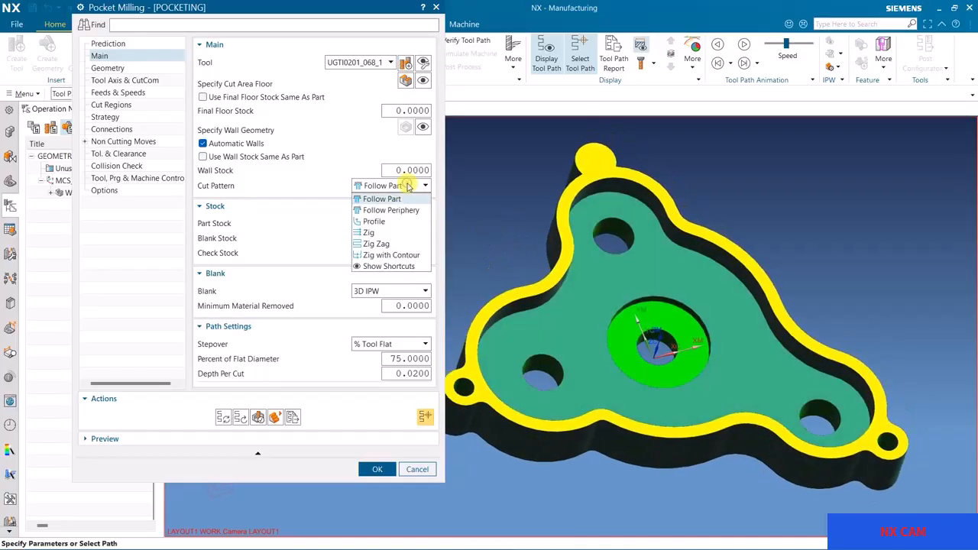
left_click(376, 221)
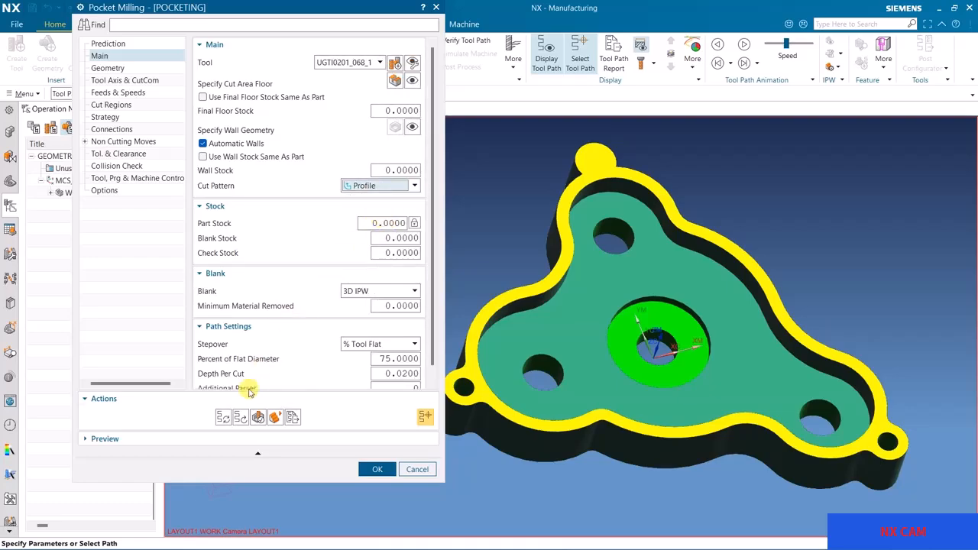
left_click(223, 420)
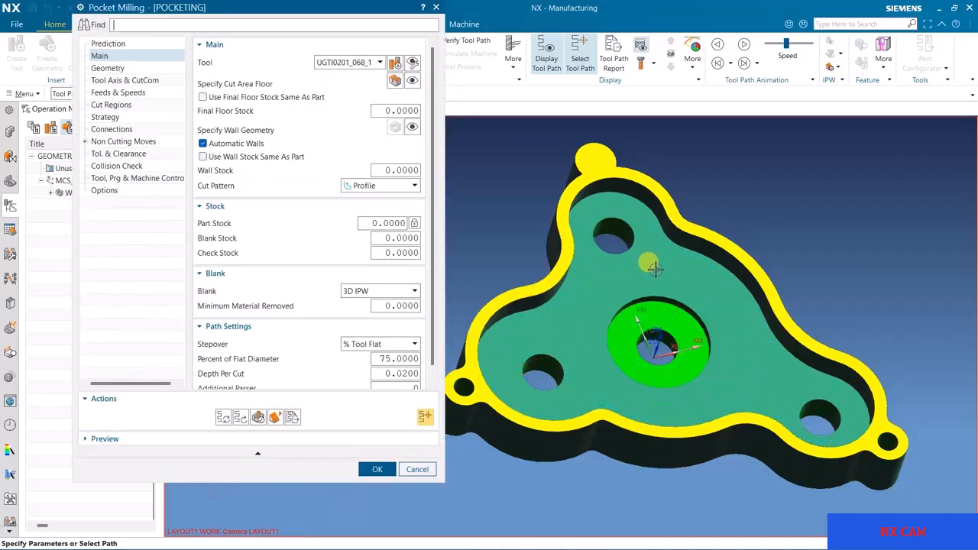
Try Follow Part once more, restore the Follow Periphery cut pattern and regenerate the tool path.
left_click(374, 185)
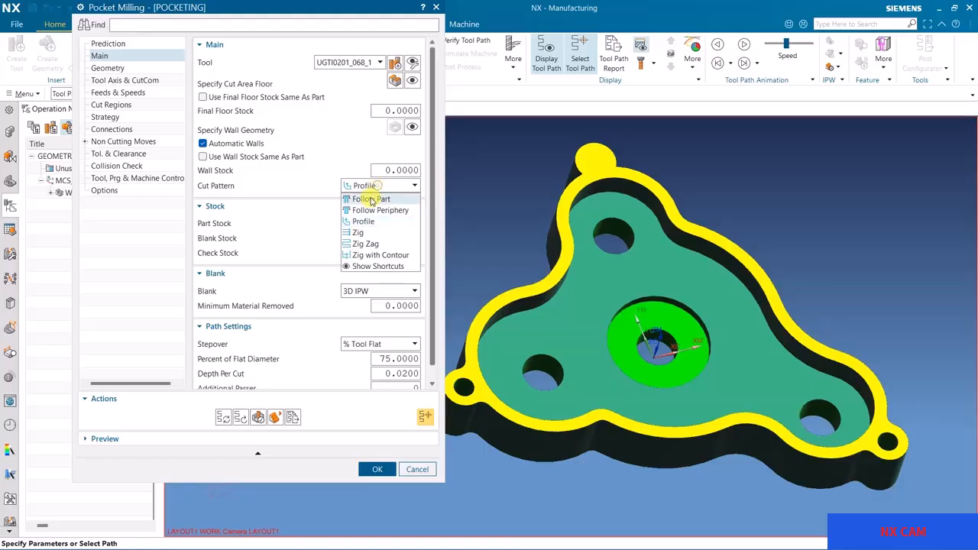
left_click(370, 199)
left_click(385, 186)
left_click(385, 210)
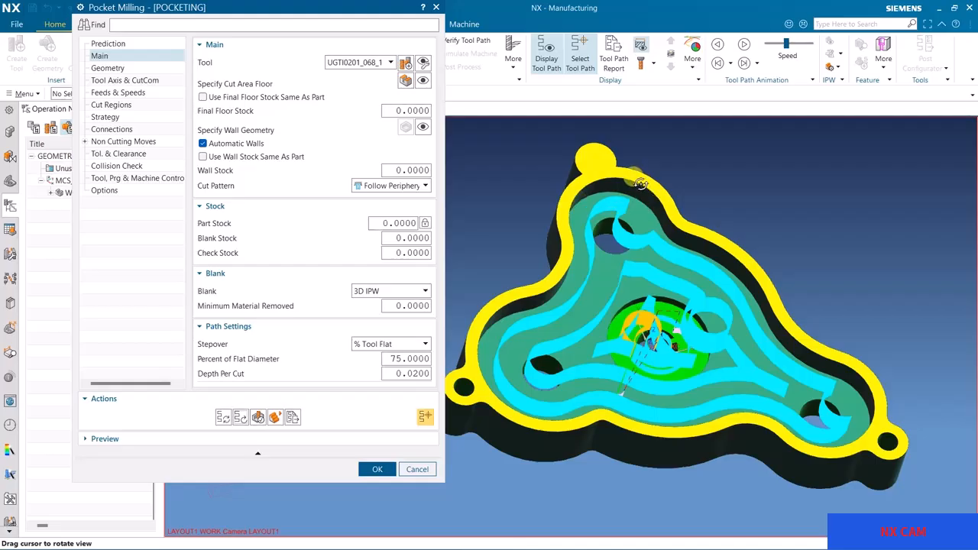
Set the operation's end mill diameter to 0.6 and regenerate the tool path.
left_click(423, 64)
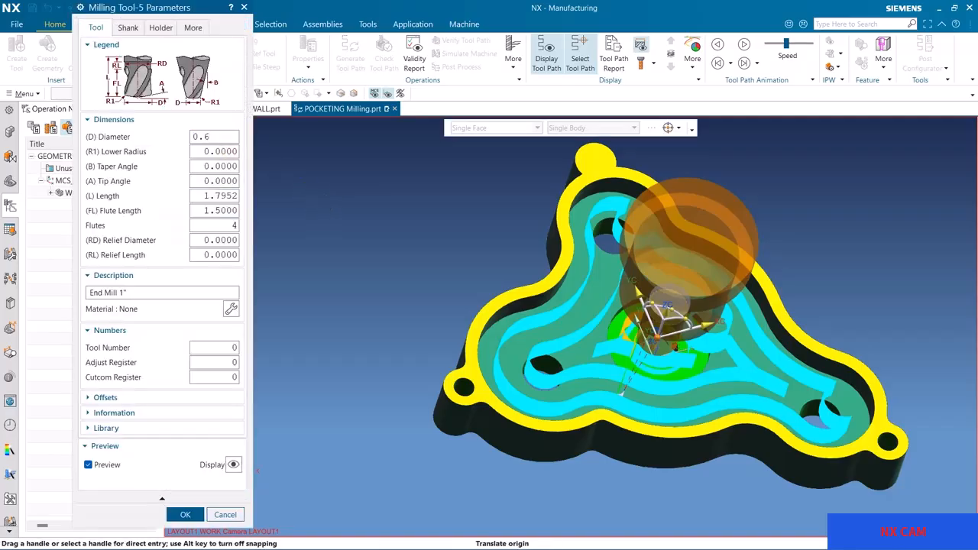
left_click(185, 514)
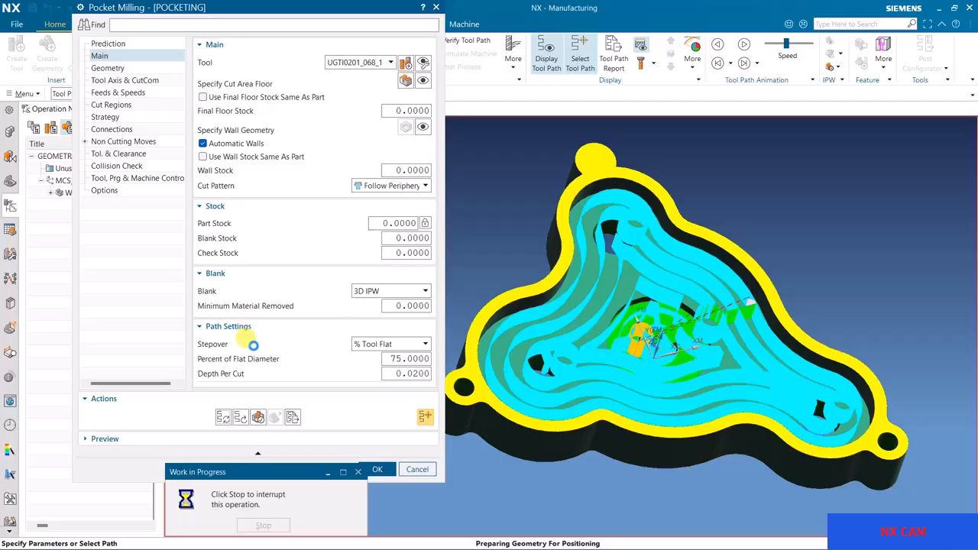
Verify the smaller tool's pocketing path by playing the 3D Dynamic material removal simulation.
left_click(262, 418)
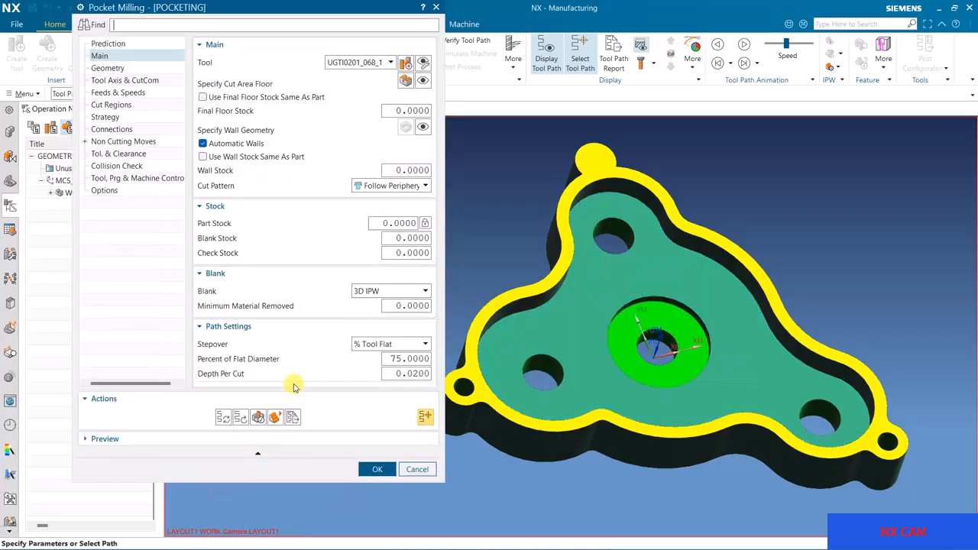
left_click(261, 418)
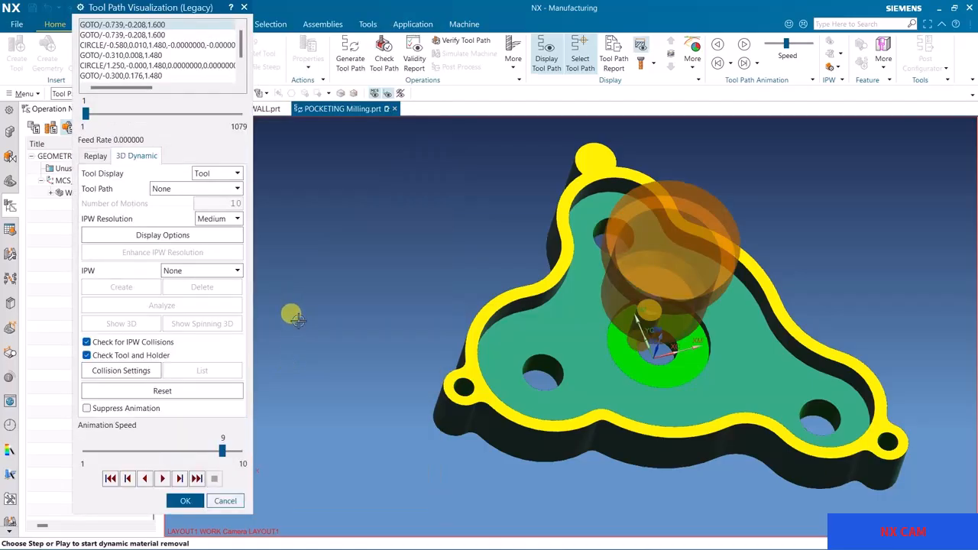
left_click(163, 478)
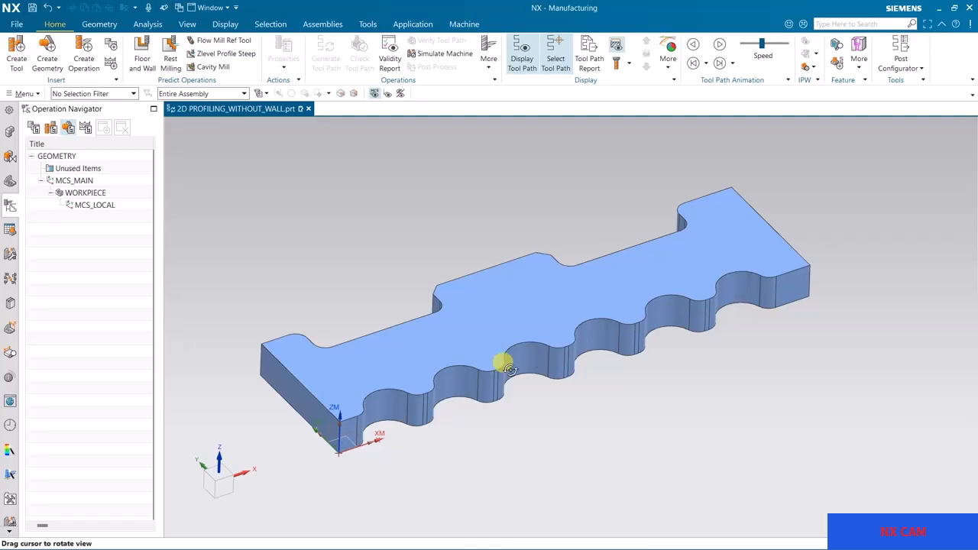
mouse_move(636, 409)
middle_mouse_down()
mouse_move(629, 366)
mouse_move(620, 399)
middle_mouse_up()
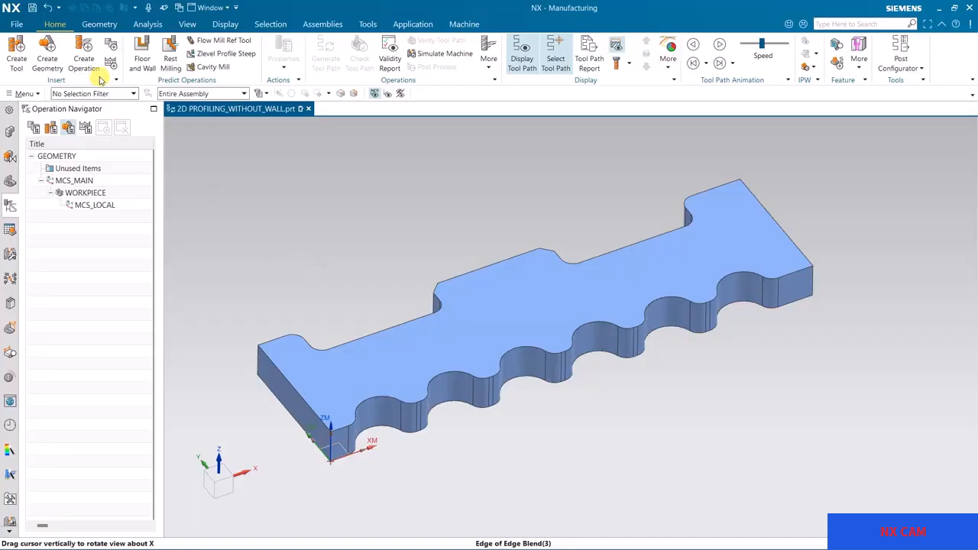
left_click(83, 54)
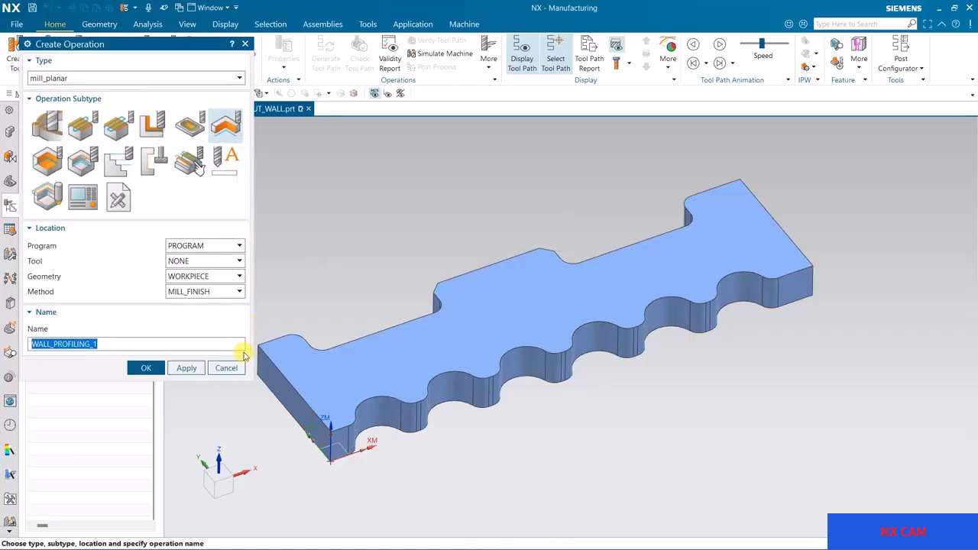
left_click(226, 367)
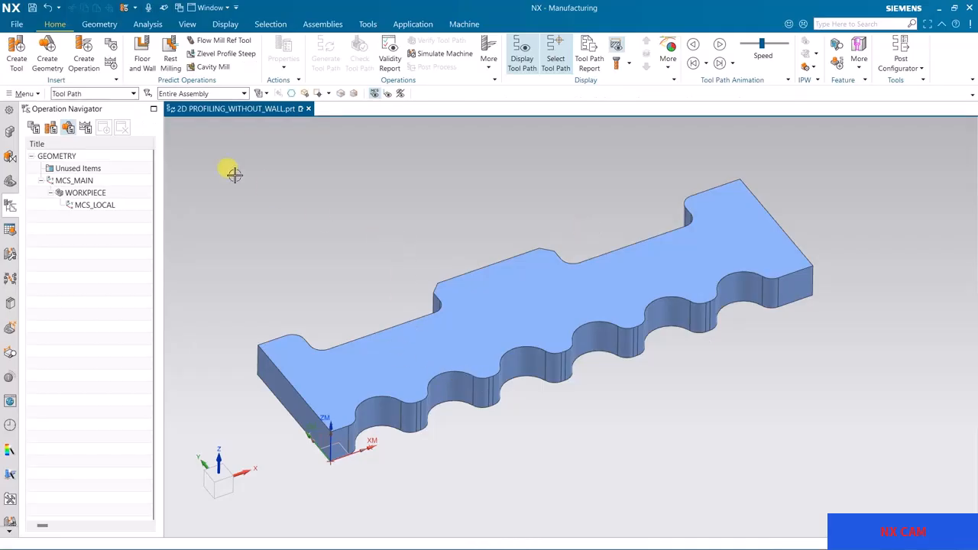
Check the solid body assigned as the part geometry of WORKPIECE.
left_click(84, 192)
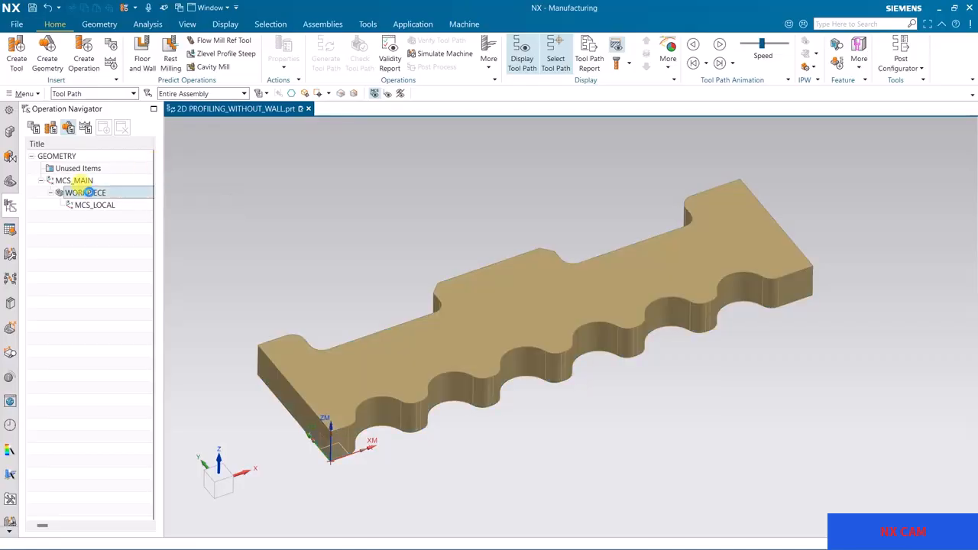
double_click(84, 193)
left_click(166, 81)
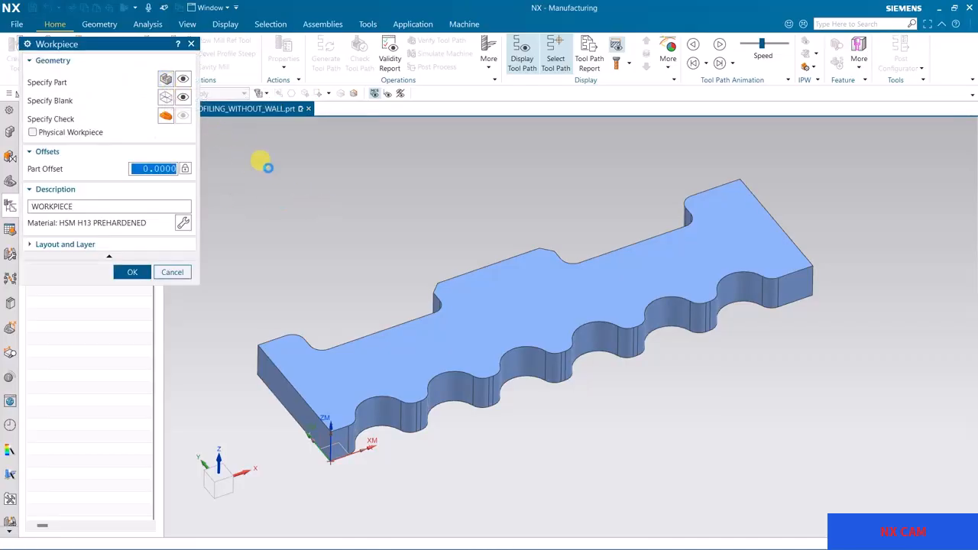
left_click(475, 320)
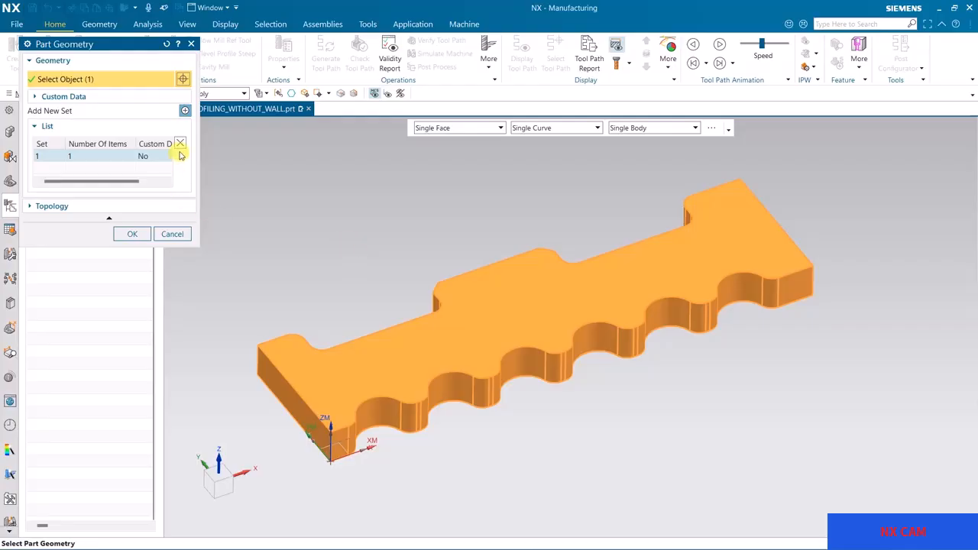
left_click(132, 233)
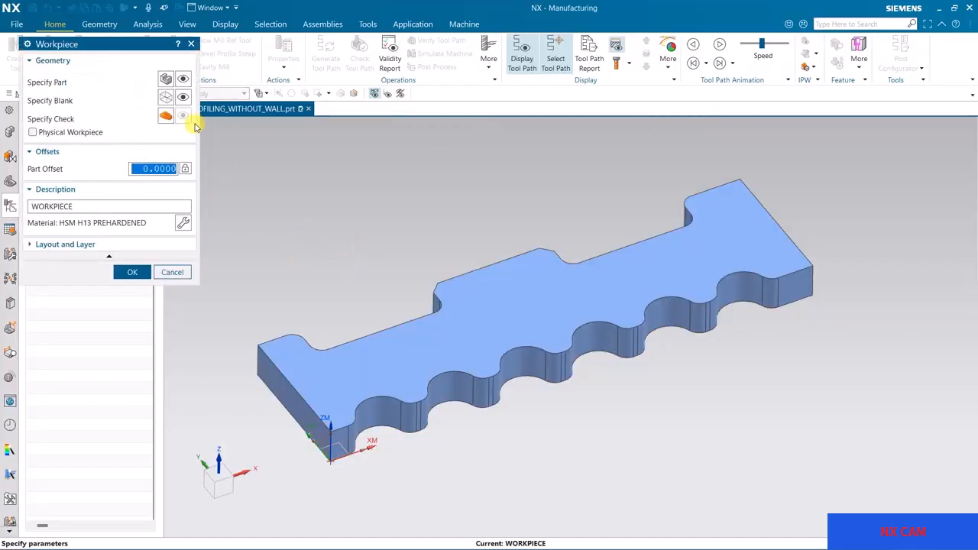
Check the Bounding Block blank of WORKPIECE from all sides and accept the workpiece definition.
left_click(167, 99)
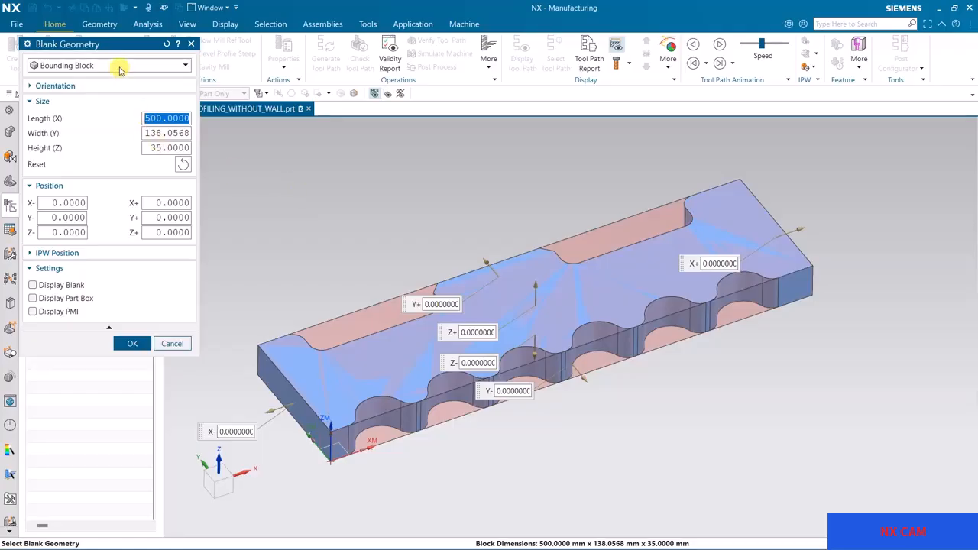
middle_click_drag(698, 329, 675, 378)
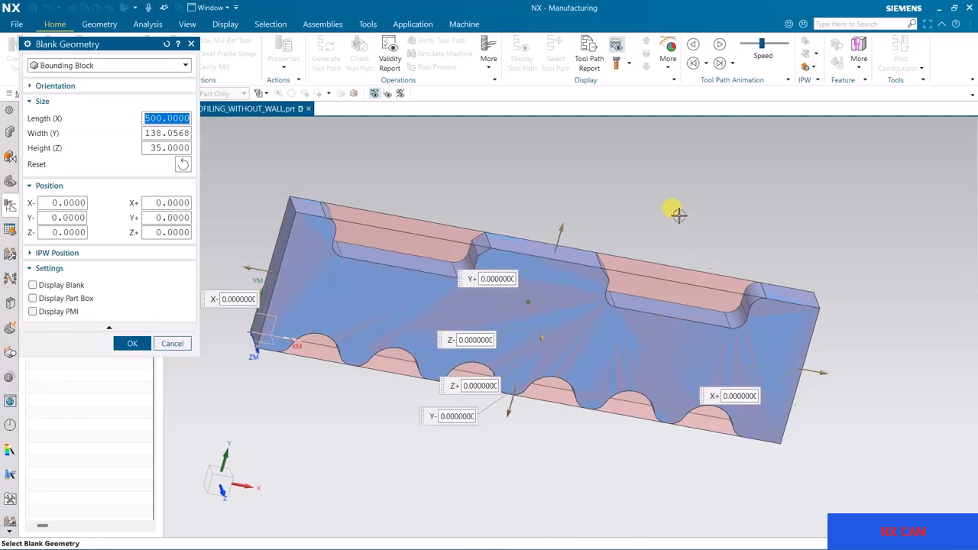
key("F8")
middle_click_drag(622, 407, 650, 375)
left_click(131, 343)
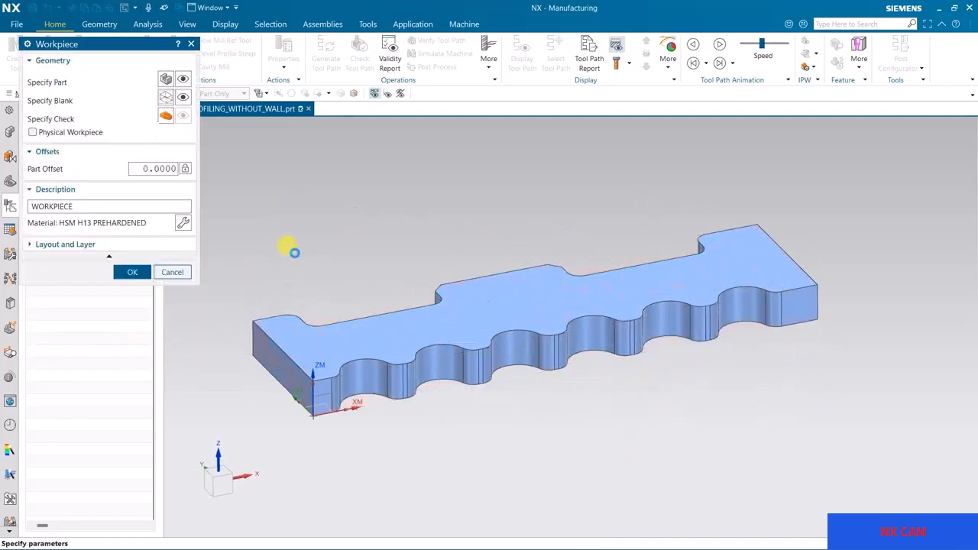
left_click(134, 272)
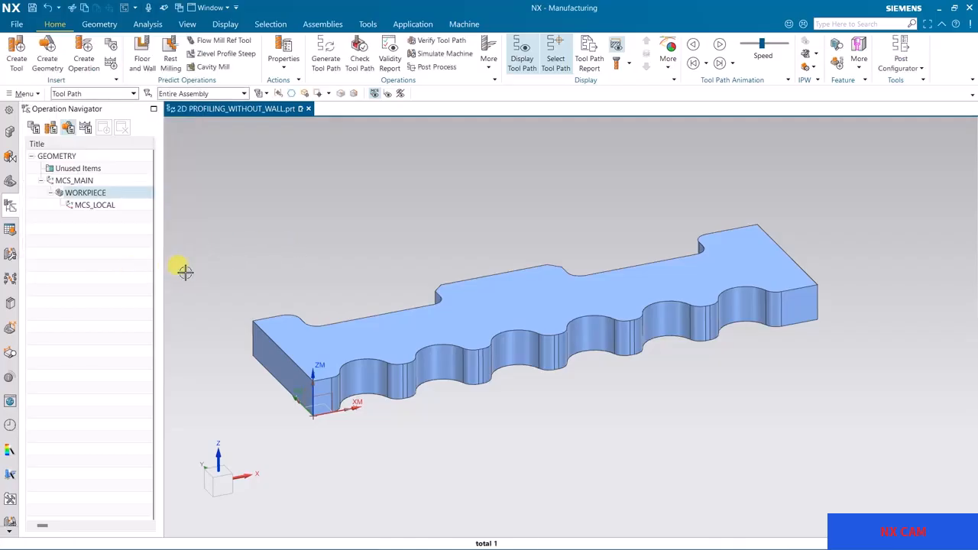
Start creating a milling tool and search the tool library for non-indexable end mills.
left_click(50, 127)
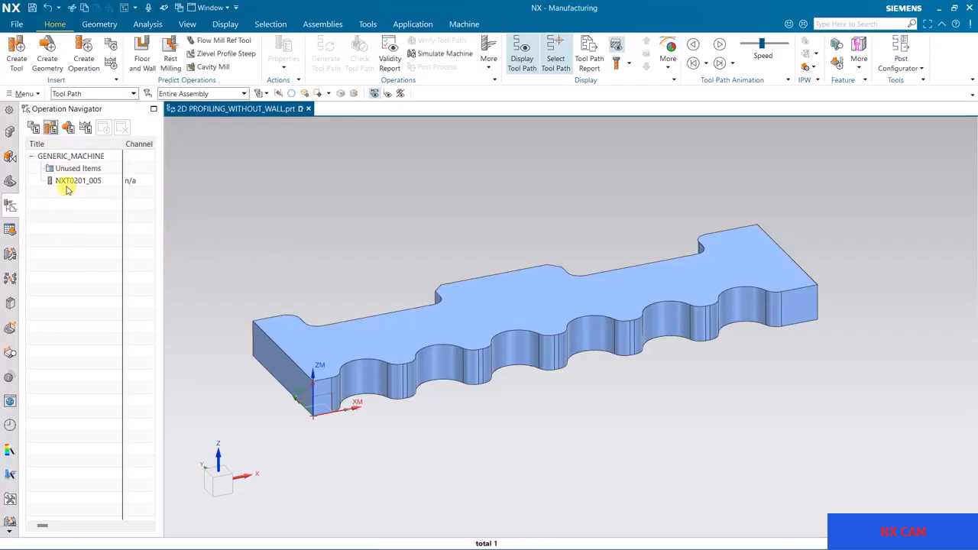
left_click(71, 181)
left_click(84, 221)
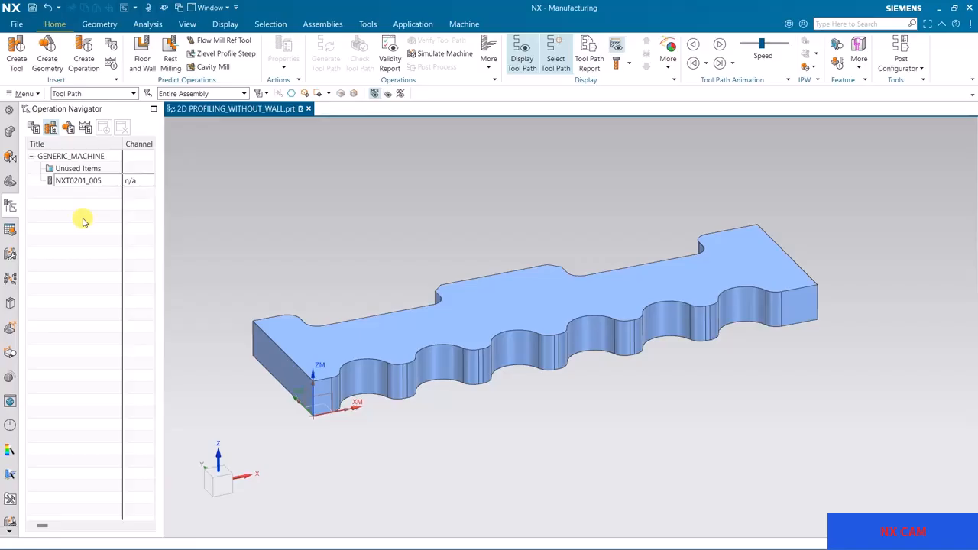
left_click(16, 55)
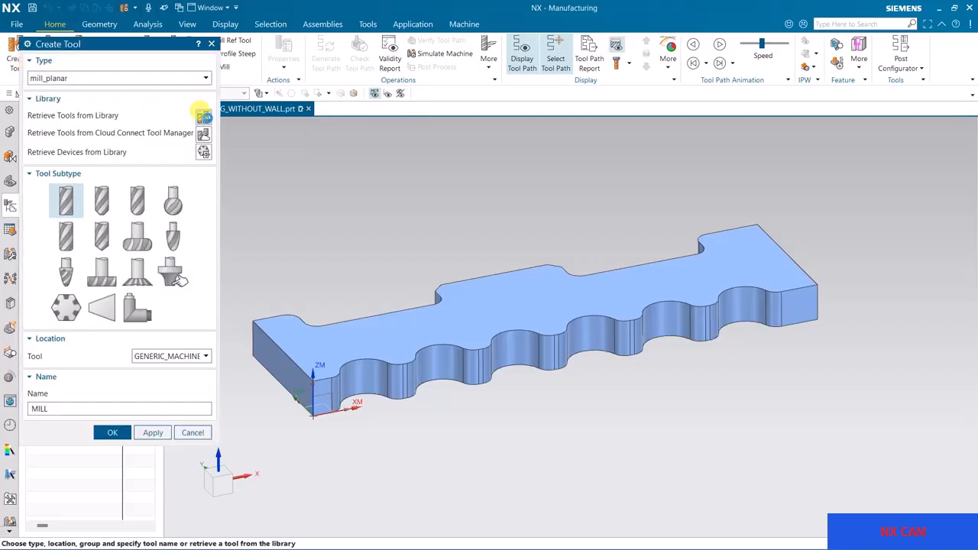
left_click(203, 118)
left_click(35, 92)
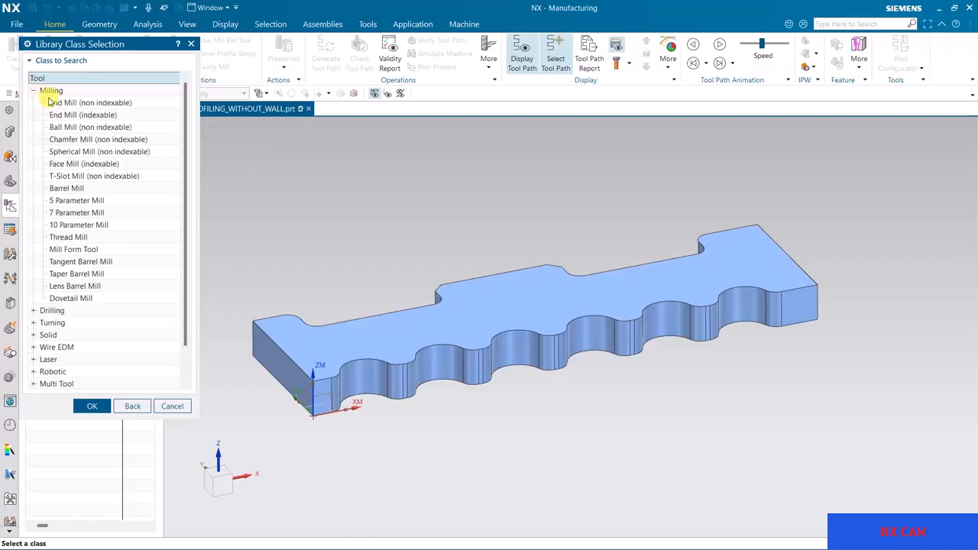
double_click(51, 103)
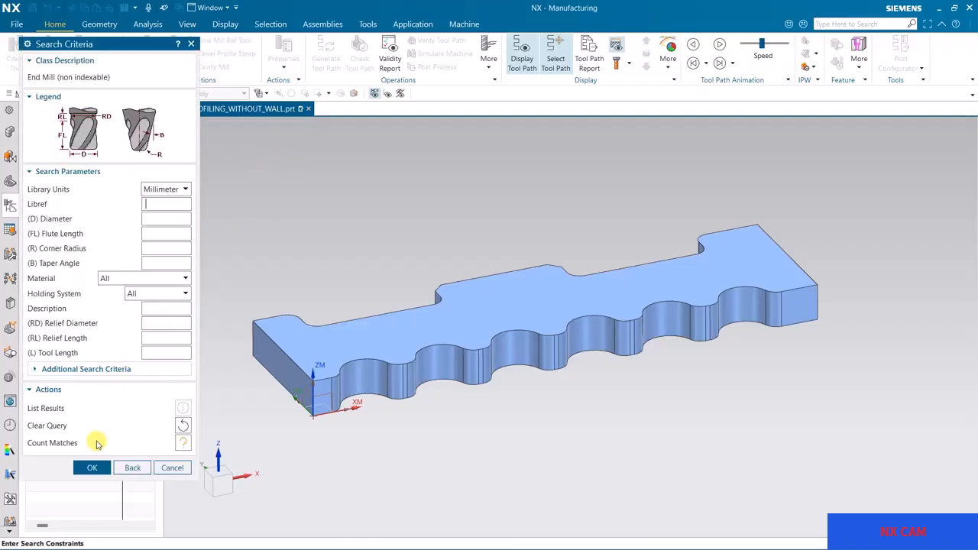
left_click(92, 467)
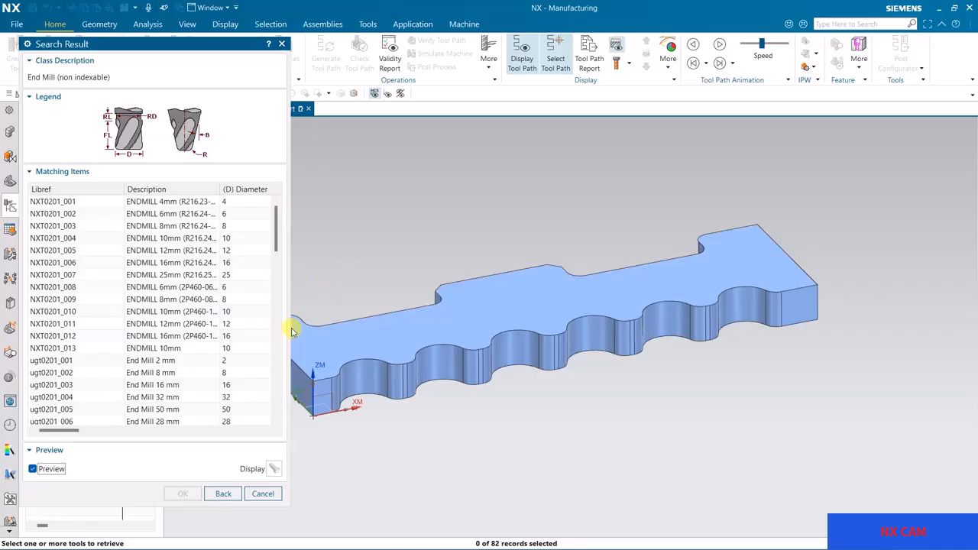
Retrieve the End Mill 8 mm (ugt0201_002) from the library and finish creating tools.
left_click(229, 372)
middle_click_drag(454, 328, 646, 249)
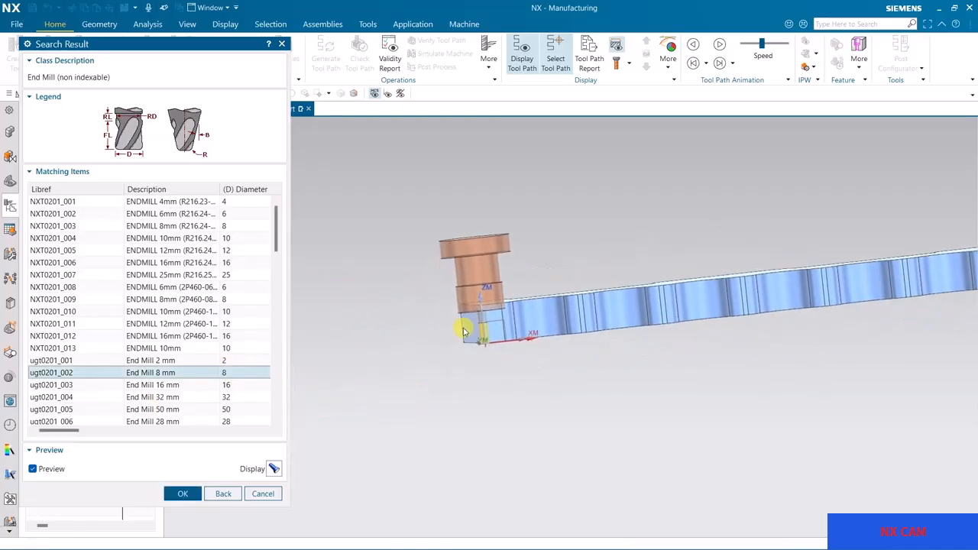
scroll(462, 330, "up", 2)
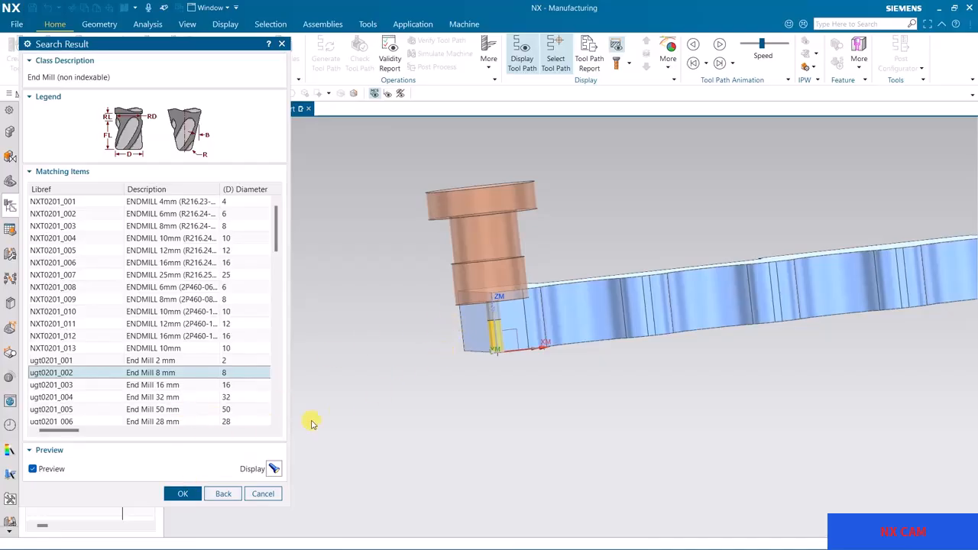
left_click(187, 494)
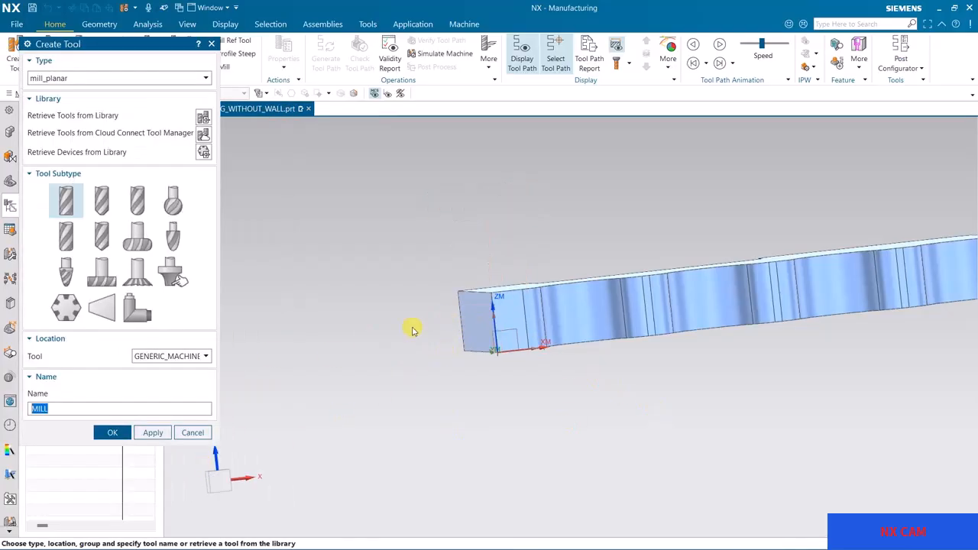
left_click(201, 432)
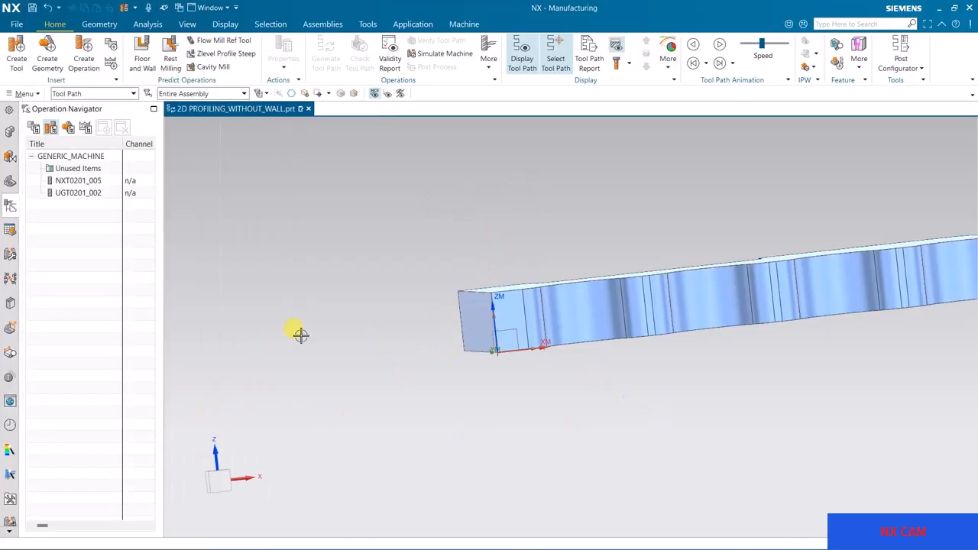
Open the UGT0201_002 tool and place its preview at the part's corner origin to compare its reach with the wall height.
left_click(60, 191)
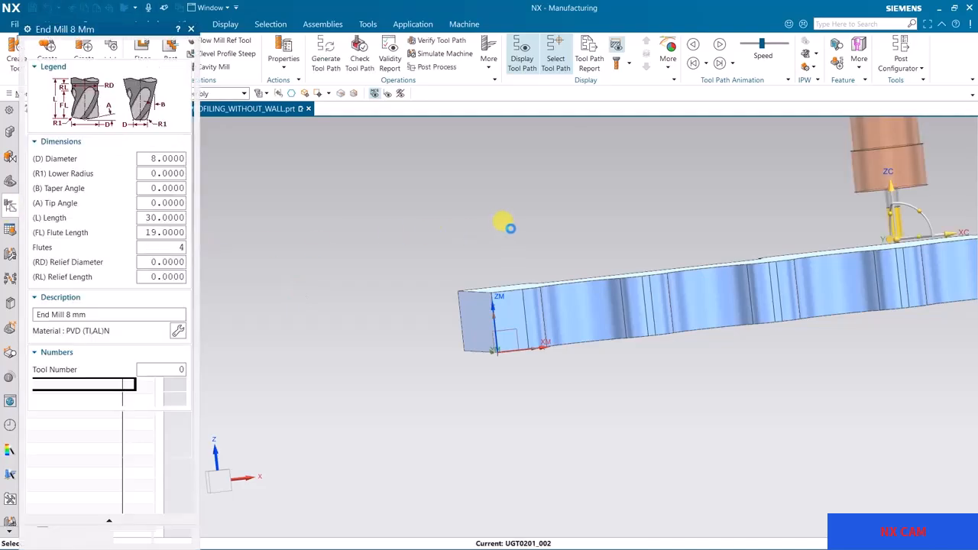
middle_click_drag(507, 224, 530, 384)
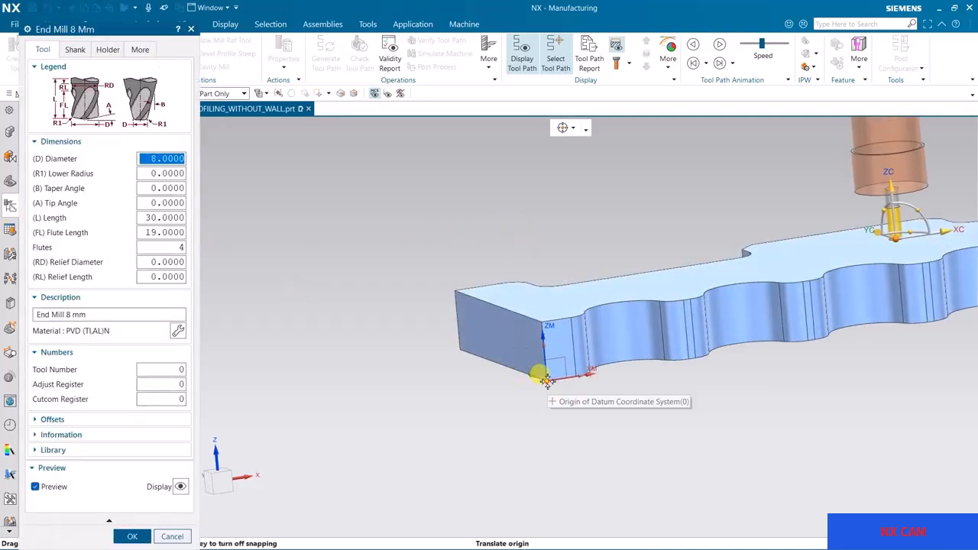
left_click(524, 382)
middle_click_drag(443, 365, 346, 363)
scroll(502, 241, "up", 3)
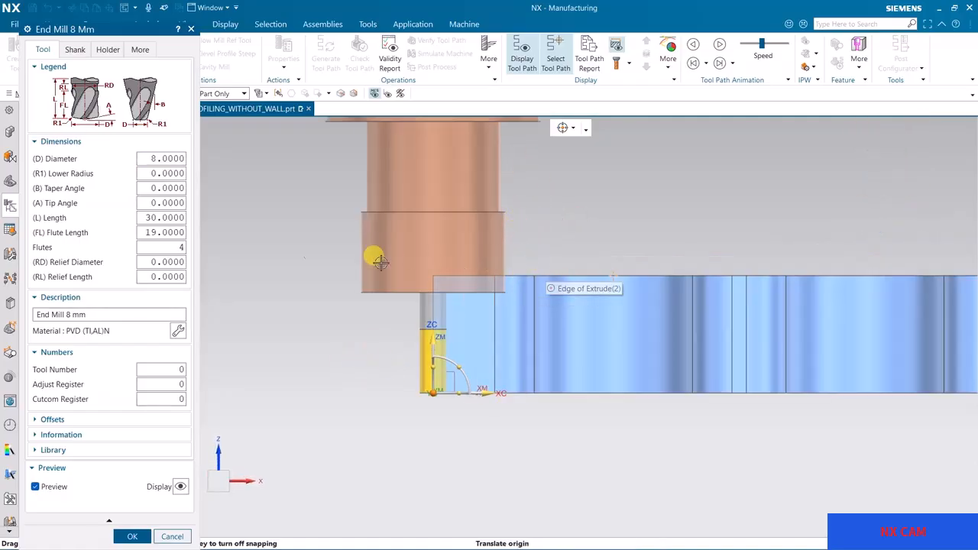
Set the 8 mm end mill's length to 40 and keep the modification to the library tool.
double_click(149, 217)
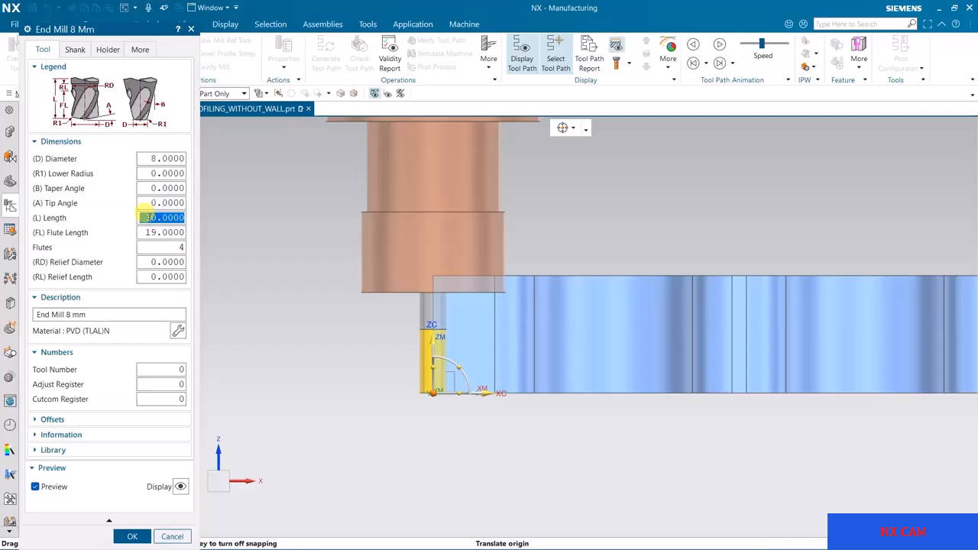
key("Return")
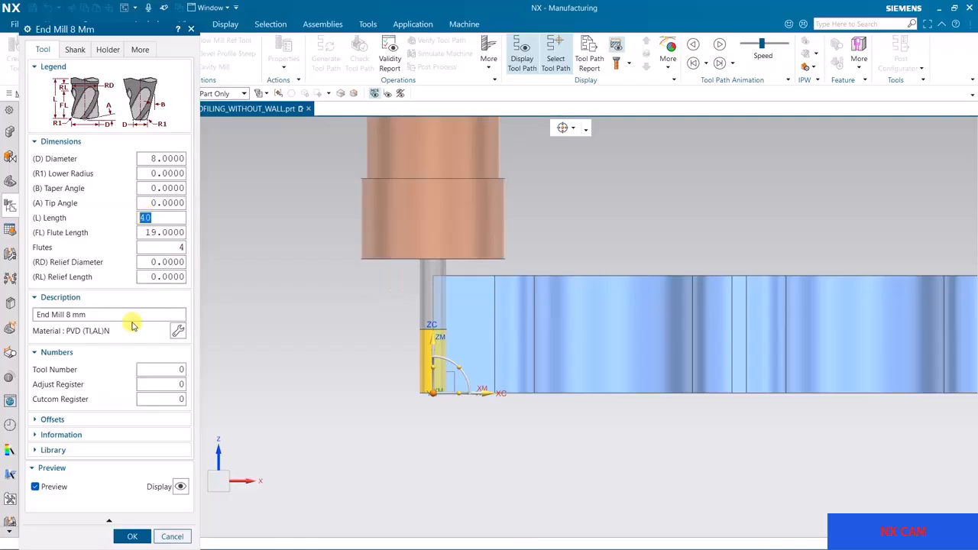
left_click(132, 537)
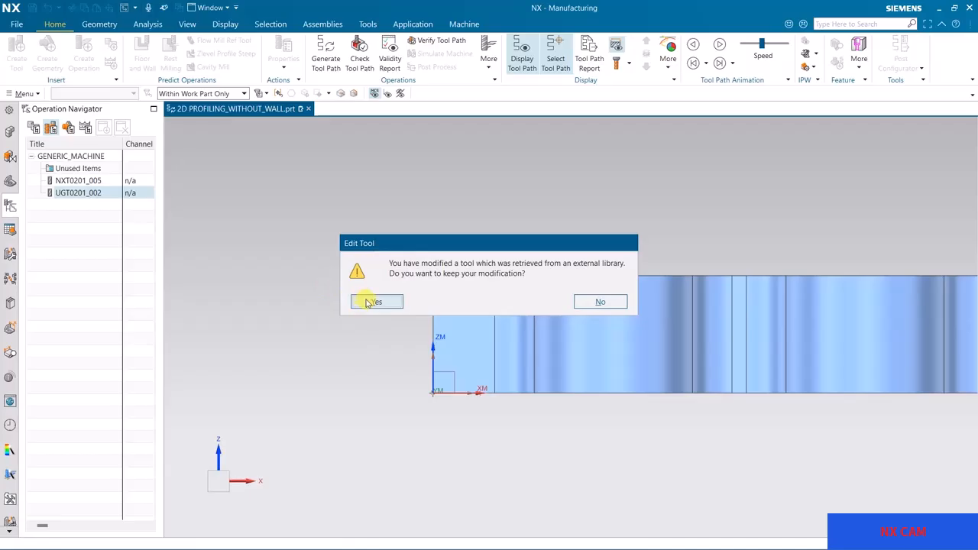
left_click(369, 302)
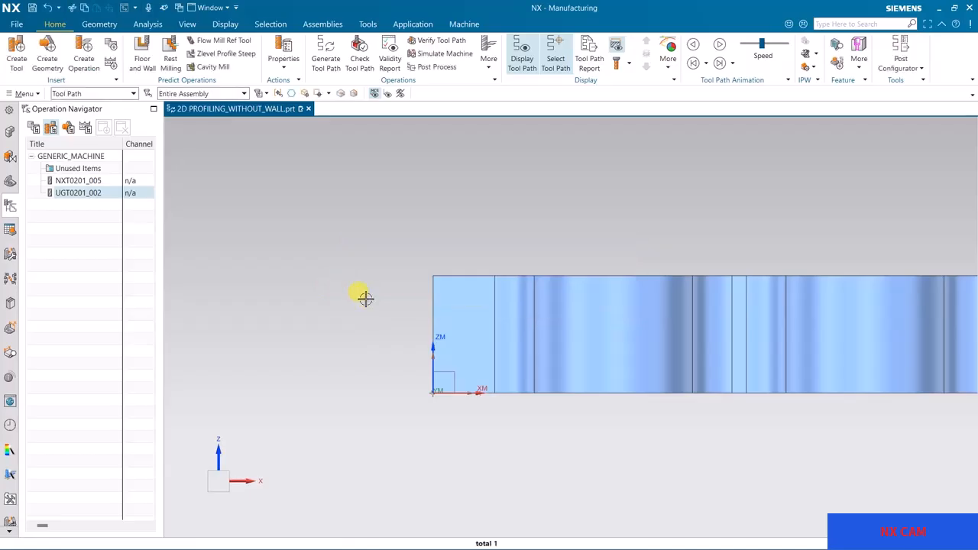
Start a new mill_planar operation with the 2D Profile Wall without Floor subtype.
middle_click_drag(424, 264, 351, 291)
scroll(351, 291, "down", 3)
middle_click_drag(471, 341, 436, 406)
left_click(94, 73)
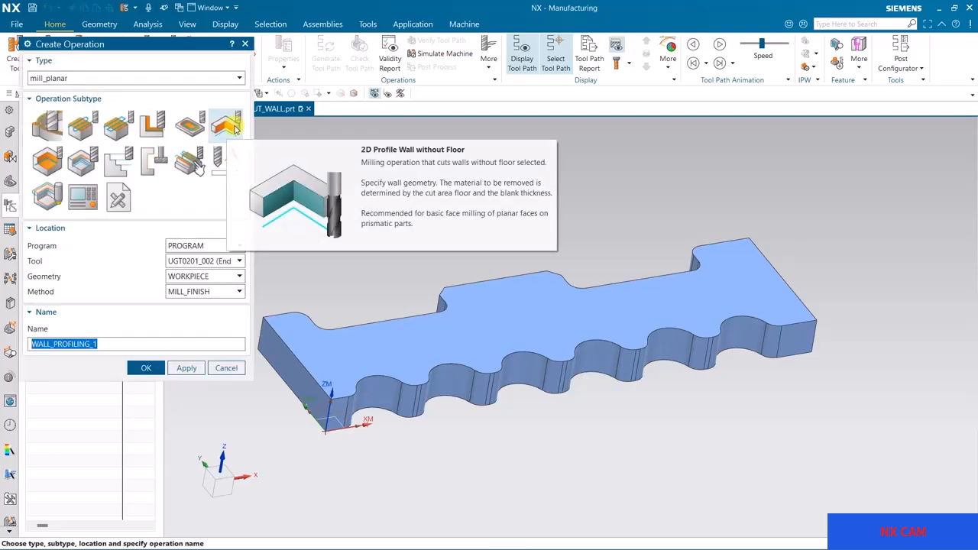
left_click_drag(144, 48, 288, 71)
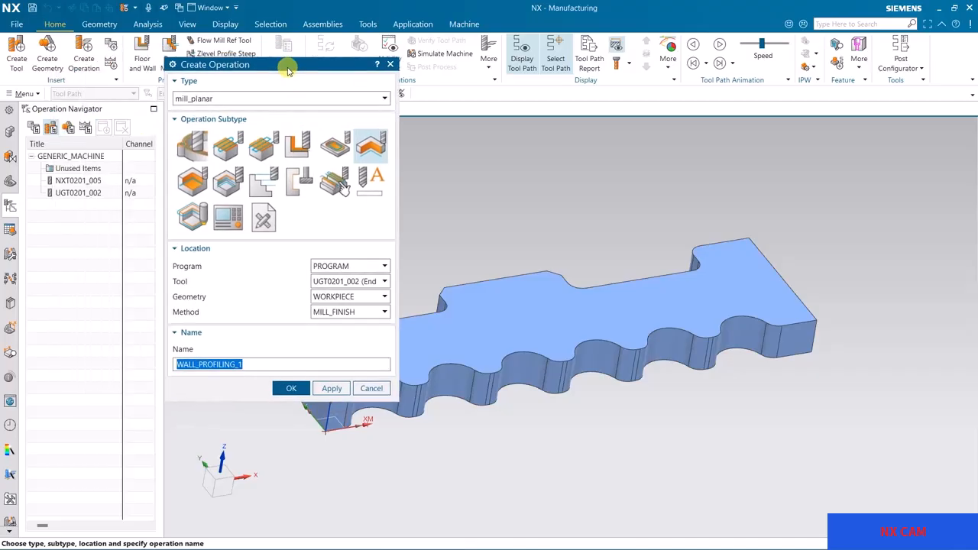
Check the program, the UGT0201_002 tool and the WORKPIECE geometry in the Operation Navigator against the new operation's location settings.
left_click(34, 129)
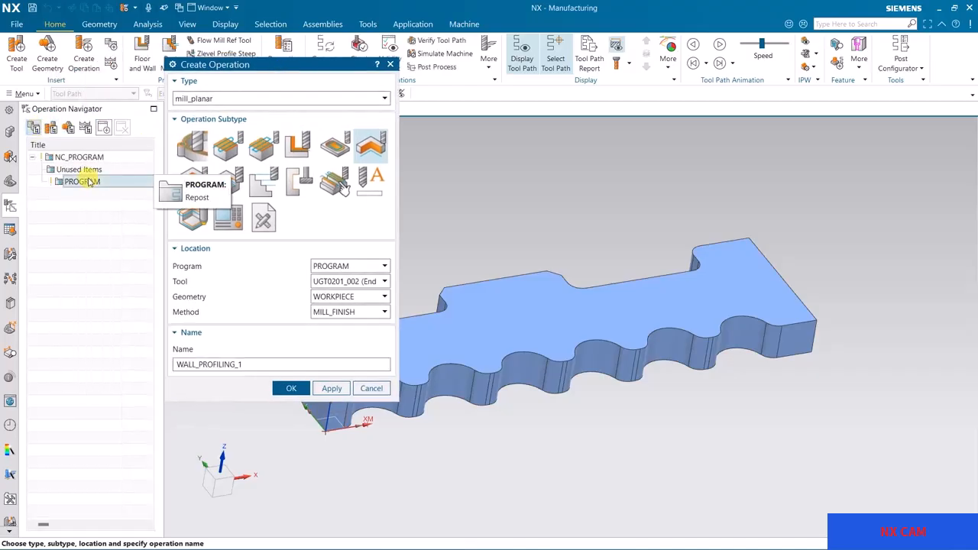
left_click(50, 128)
left_click(71, 192)
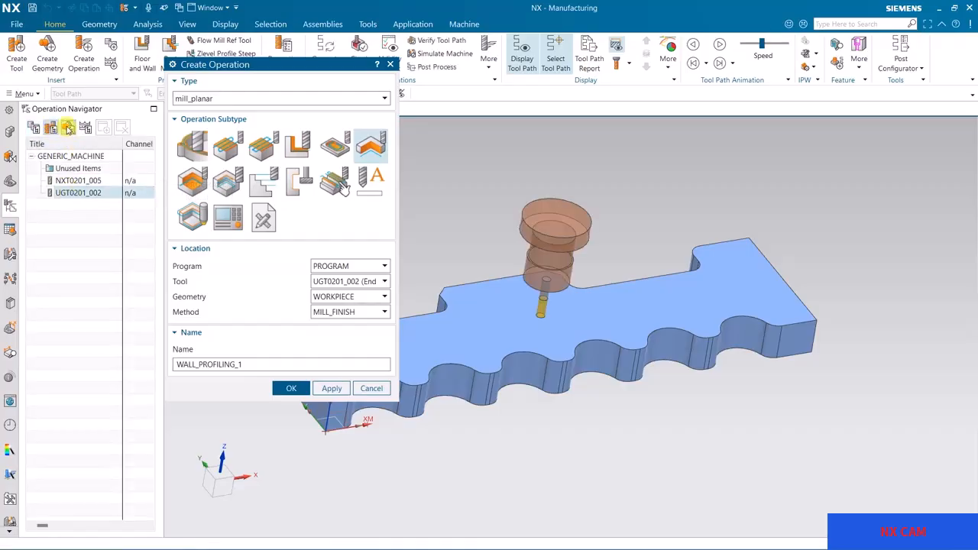
left_click(68, 127)
left_click(82, 193)
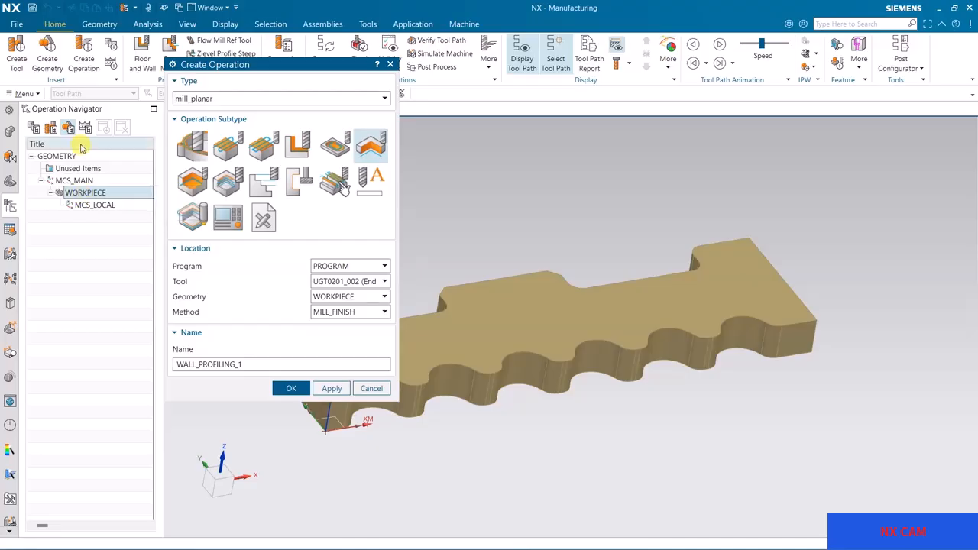
Create the wall profiling operation under PROGRAM with tool UGT0201_002, WORKPIECE geometry and the MILL_FINISH method.
left_click(339, 314)
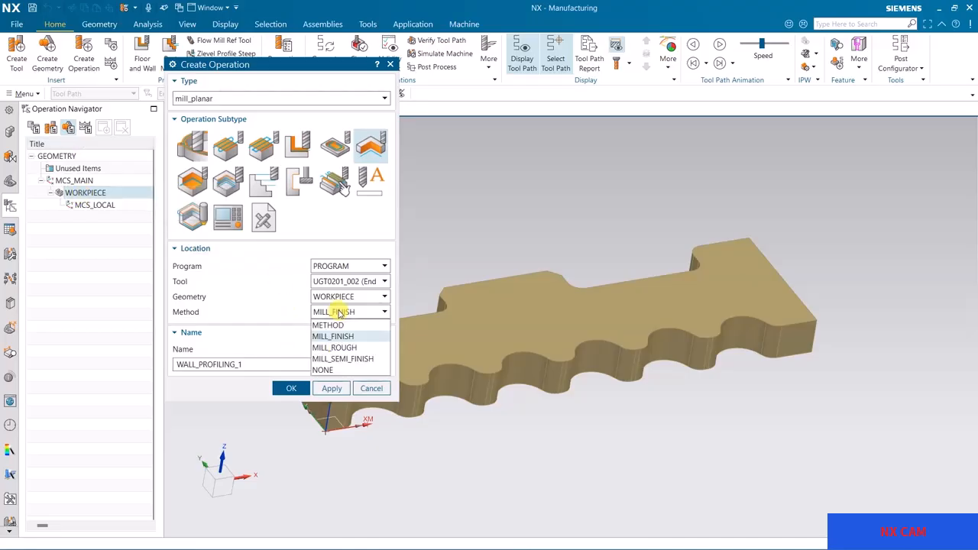
left_click(339, 316)
left_click(289, 388)
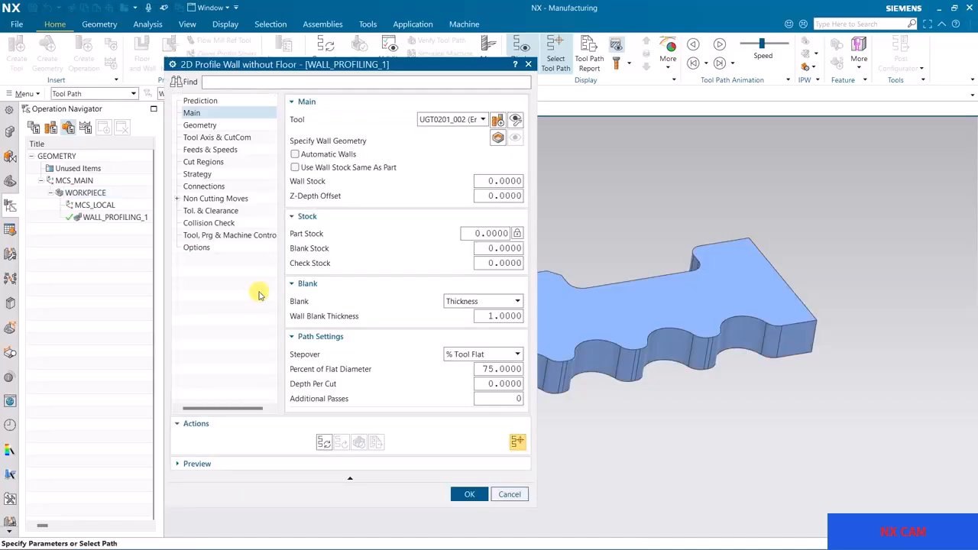
Specify the scalloped long side wall as the wall geometry using the Tangent Faces rule, and accept the operation.
left_click_drag(344, 69, 234, 64)
middle_click_drag(624, 244, 637, 242, "shift")
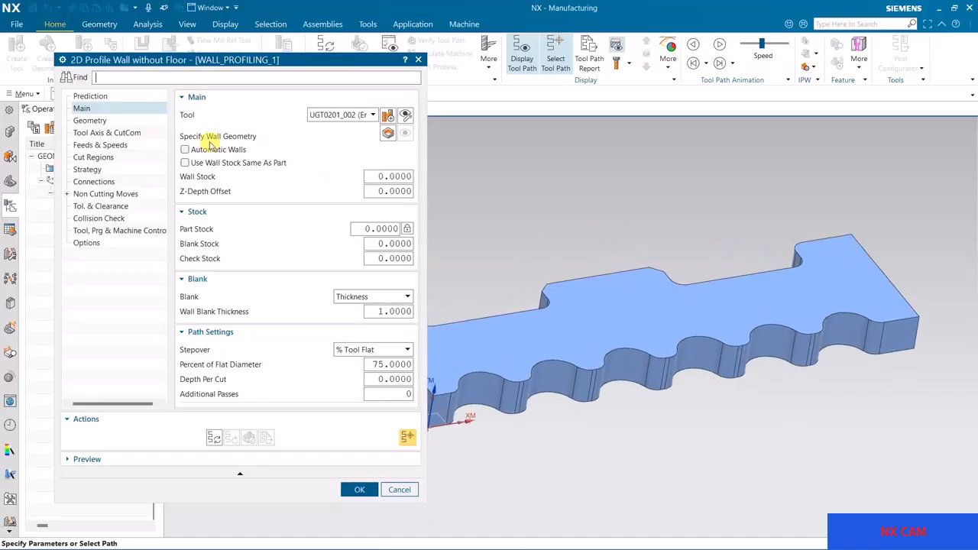
left_click(388, 133)
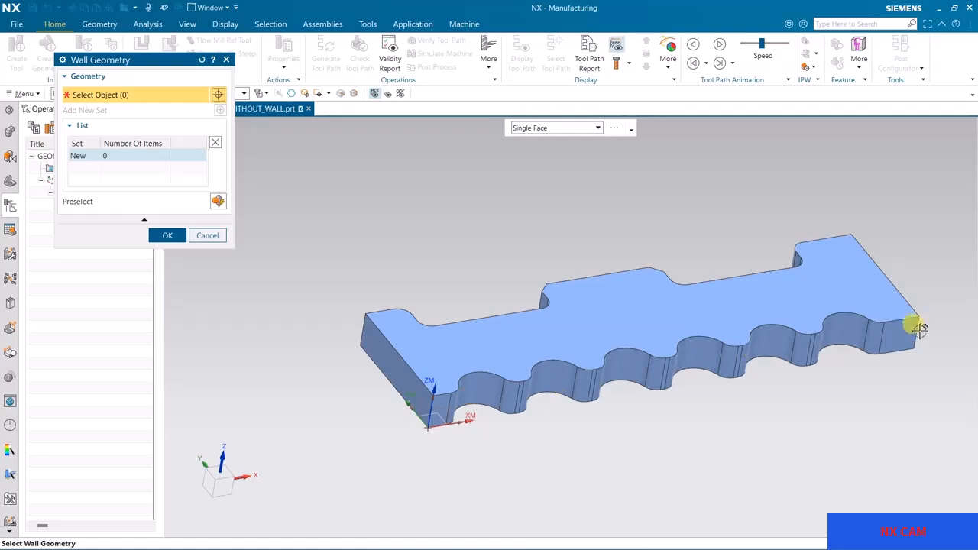
left_click(556, 128)
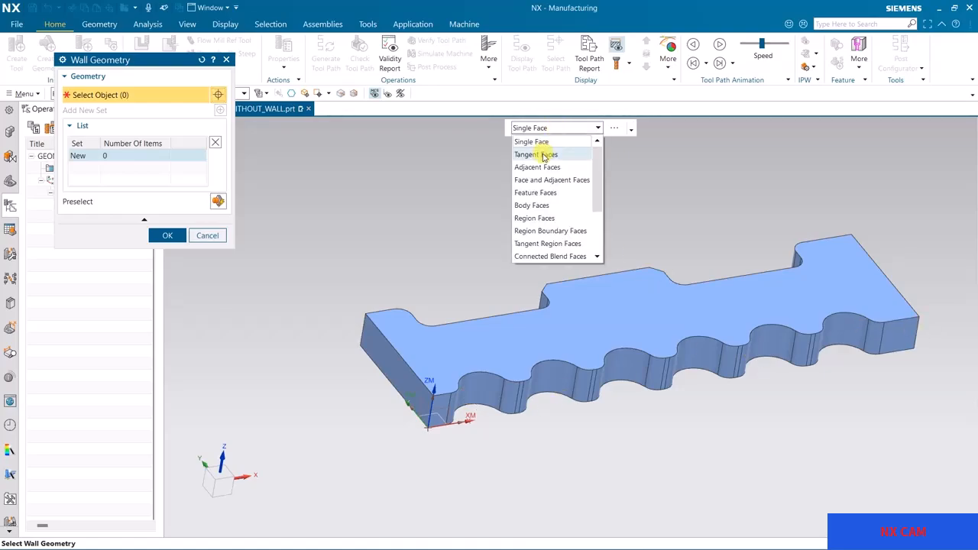
left_click(543, 155)
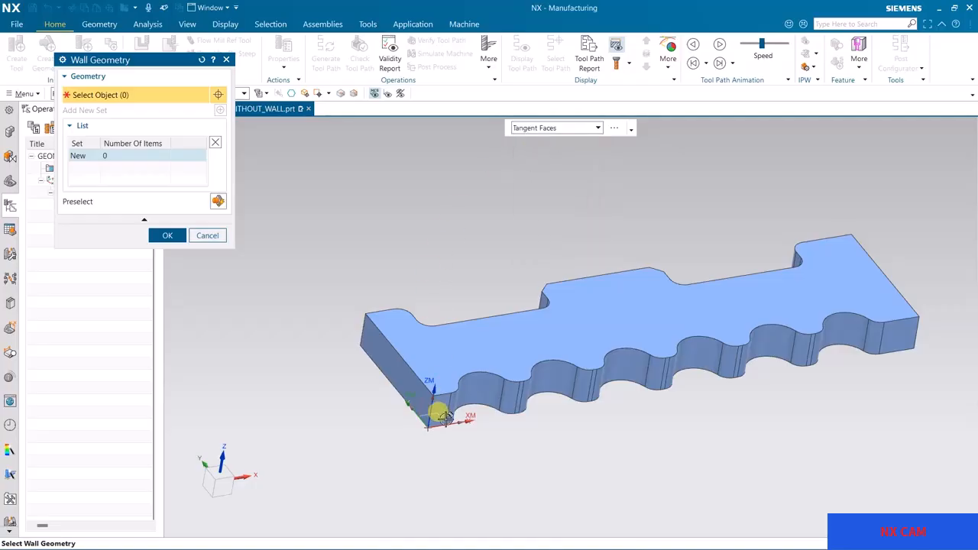
left_click(442, 398)
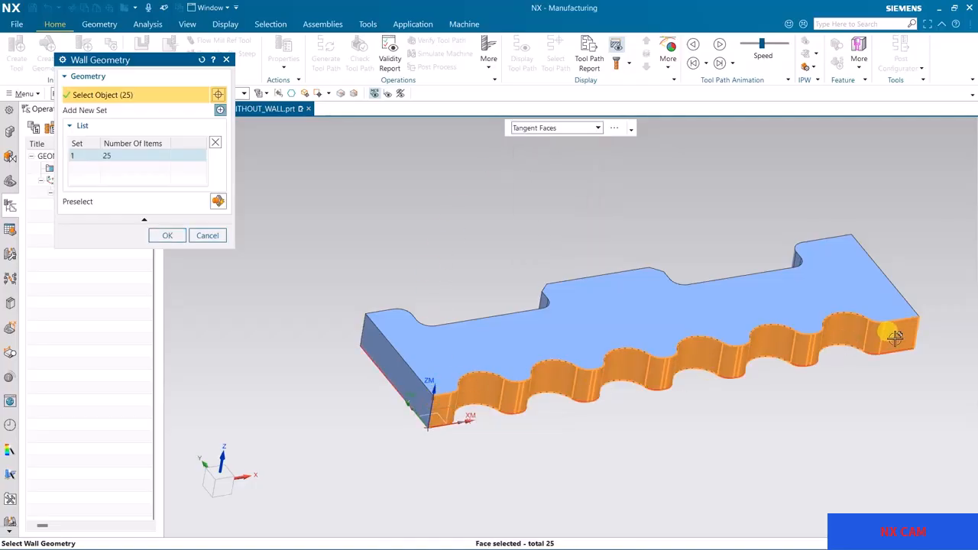
left_click(177, 239)
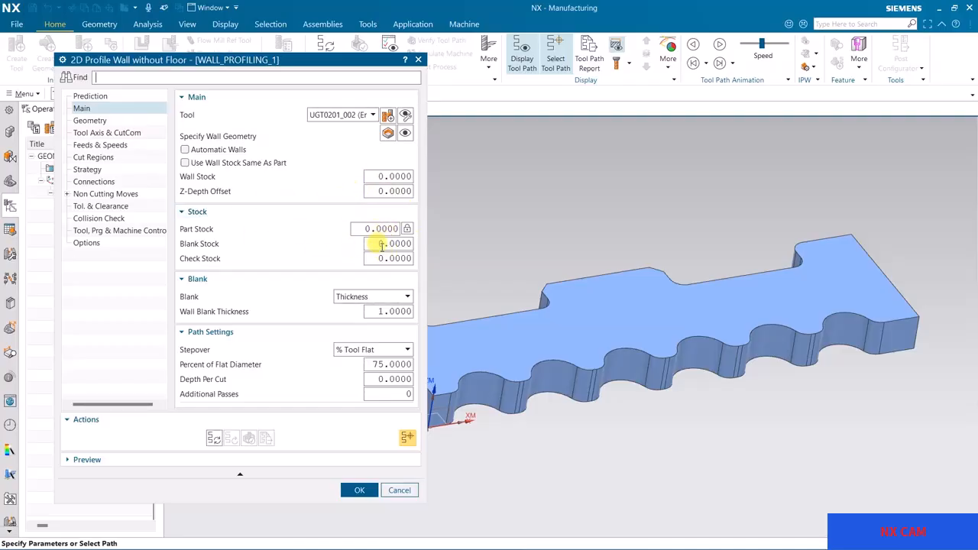
mouse_move(364, 298)
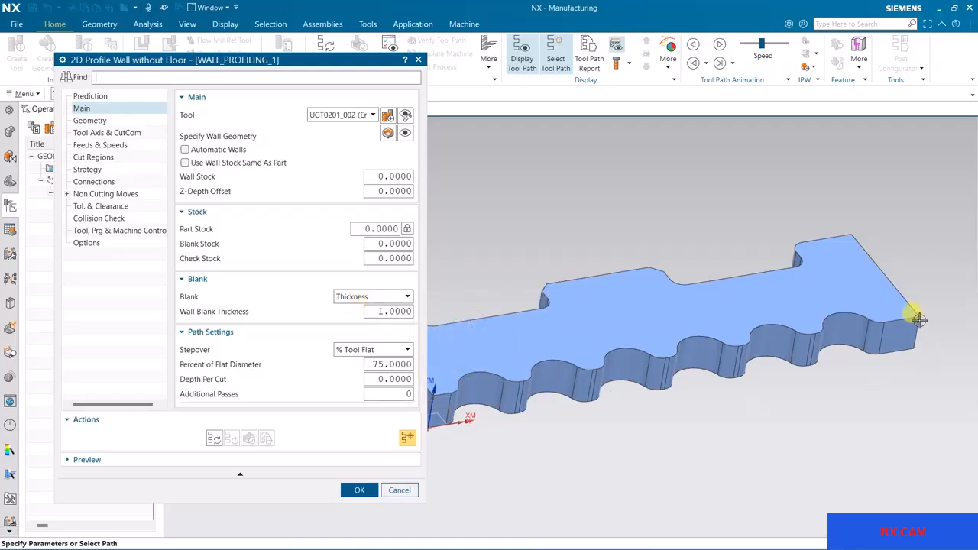
left_click(359, 489)
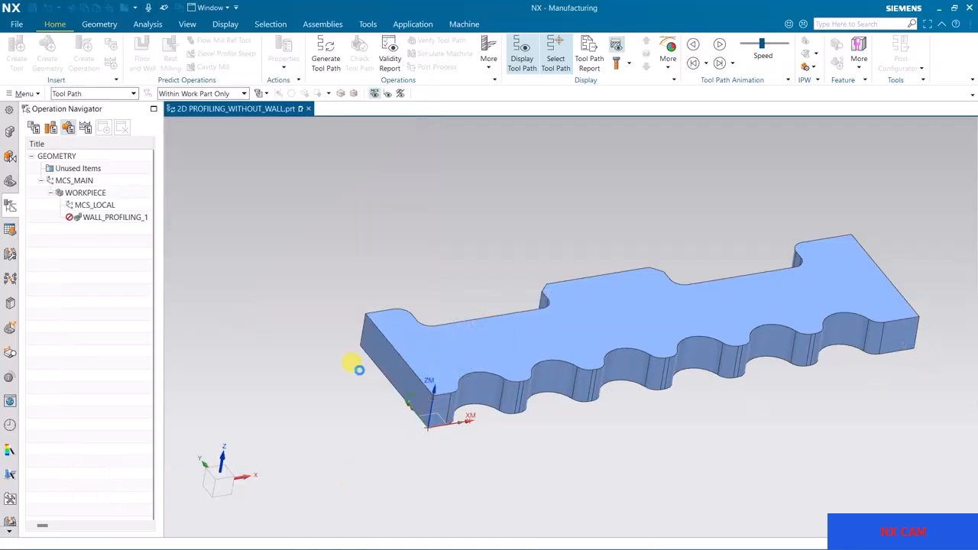
Measure the length of the vertical edge at the far end of the scalloped side wall.
left_click(137, 24)
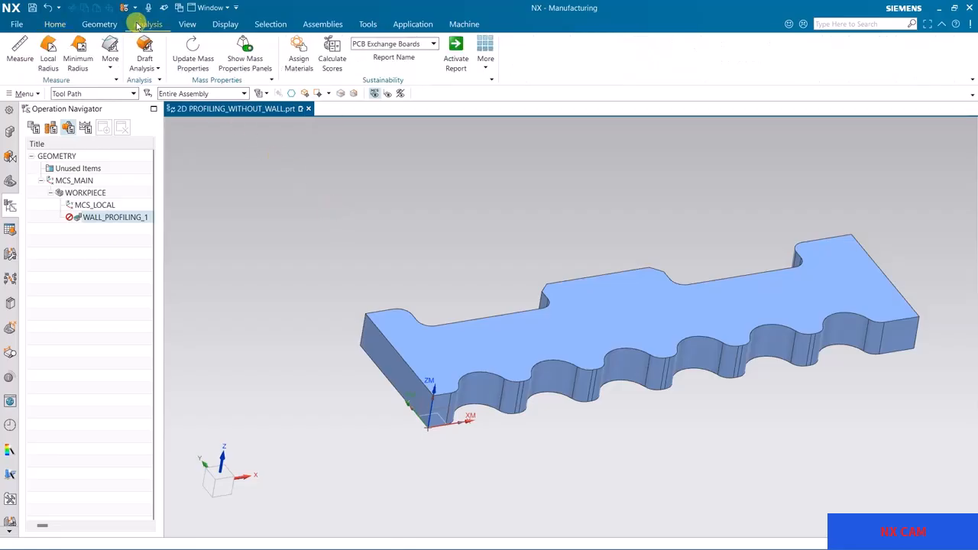
left_click(23, 55)
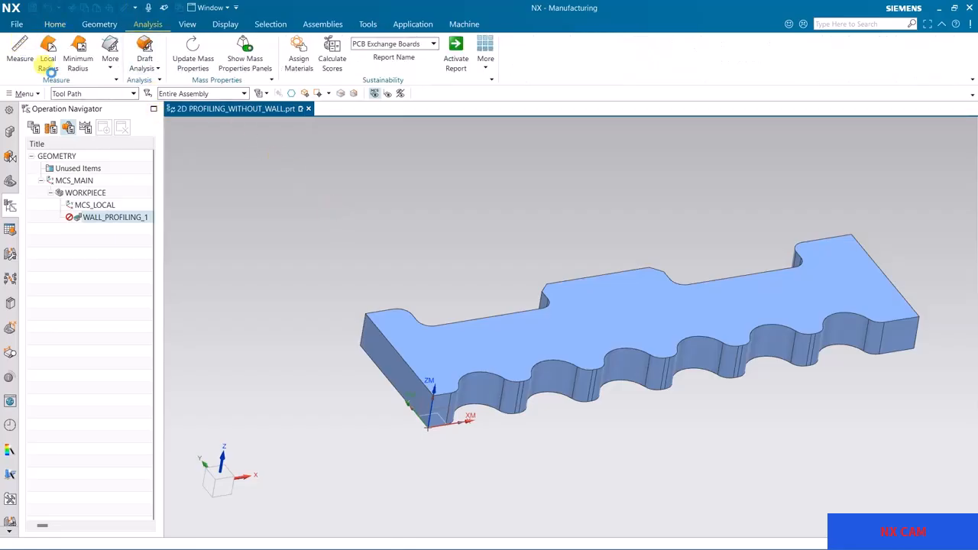
left_click(917, 326)
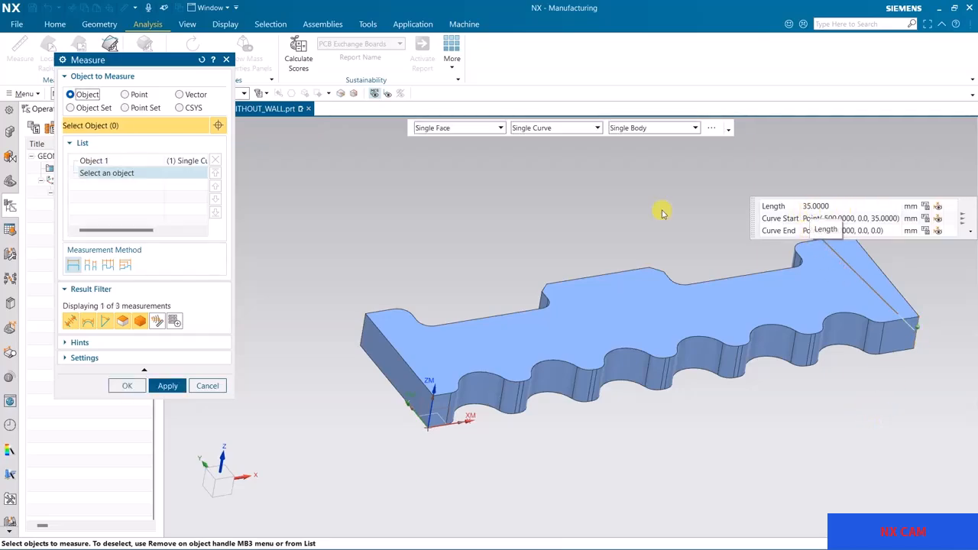
left_click(200, 384)
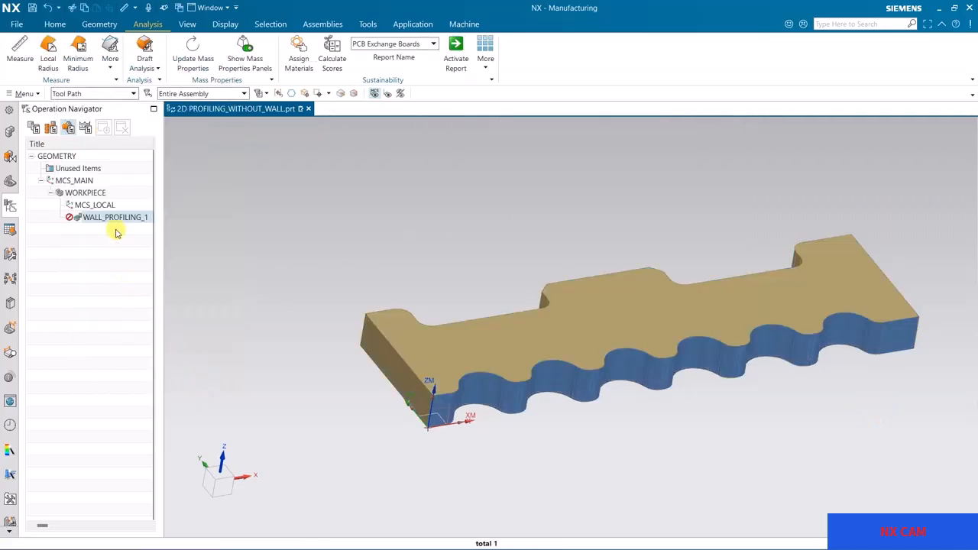
In WALL_PROFILING_1, set the wall blank thickness to 35 and the depth per cut to 1, and generate the tool path.
left_click(111, 216)
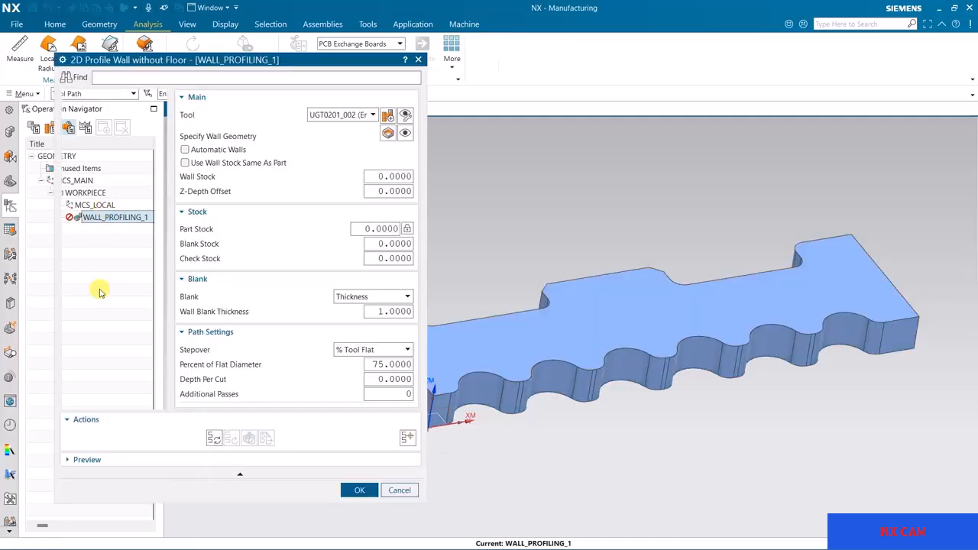
left_click(353, 298)
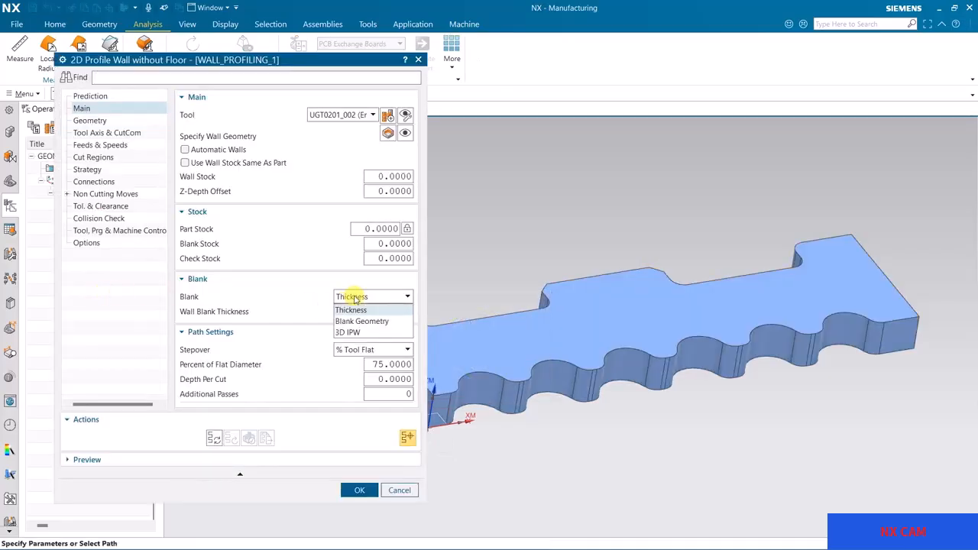
left_click(362, 309)
left_click(392, 312)
type("35.0000")
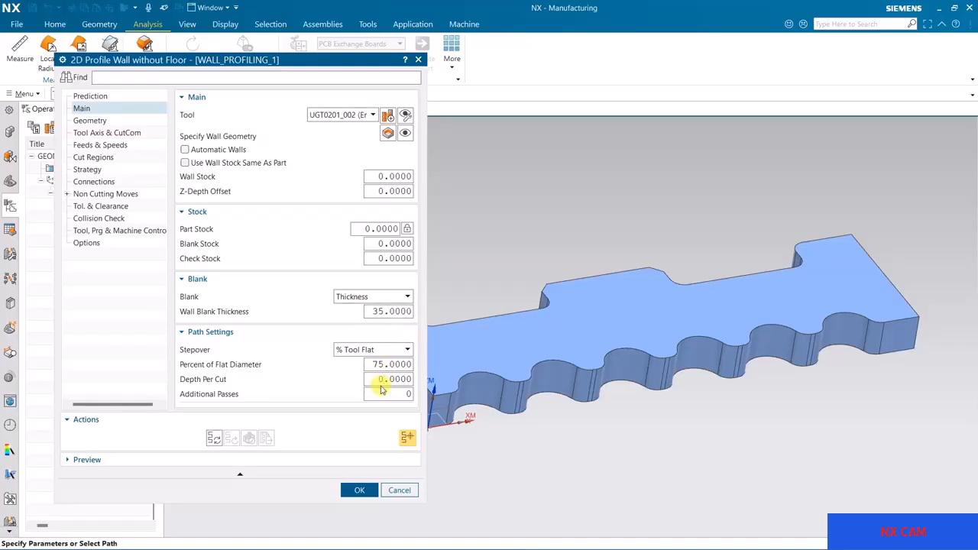
type("1.0")
left_click(217, 438)
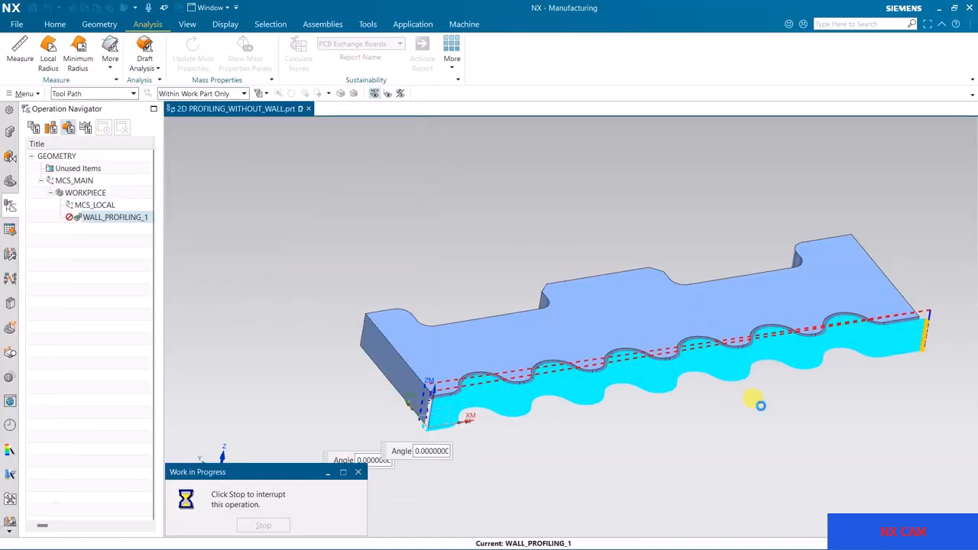
Inspect the generated wall tool path and play its 3D Dynamic material-removal simulation.
scroll(790, 367, "up", 5)
scroll(810, 334, "down", 5)
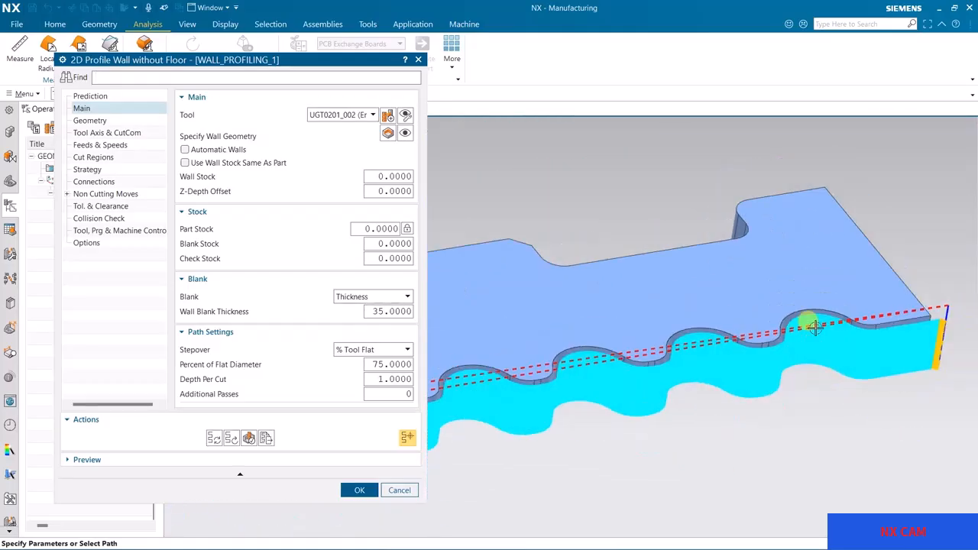
mouse_move(638, 234)
middle_mouse_down()
mouse_move(626, 295)
mouse_move(633, 247)
middle_mouse_up()
left_click(249, 437)
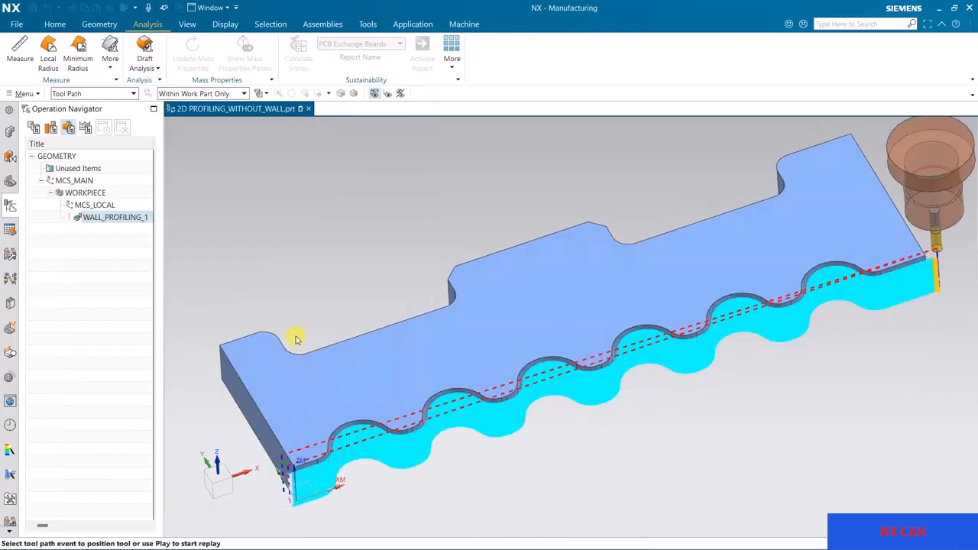
left_click(118, 208)
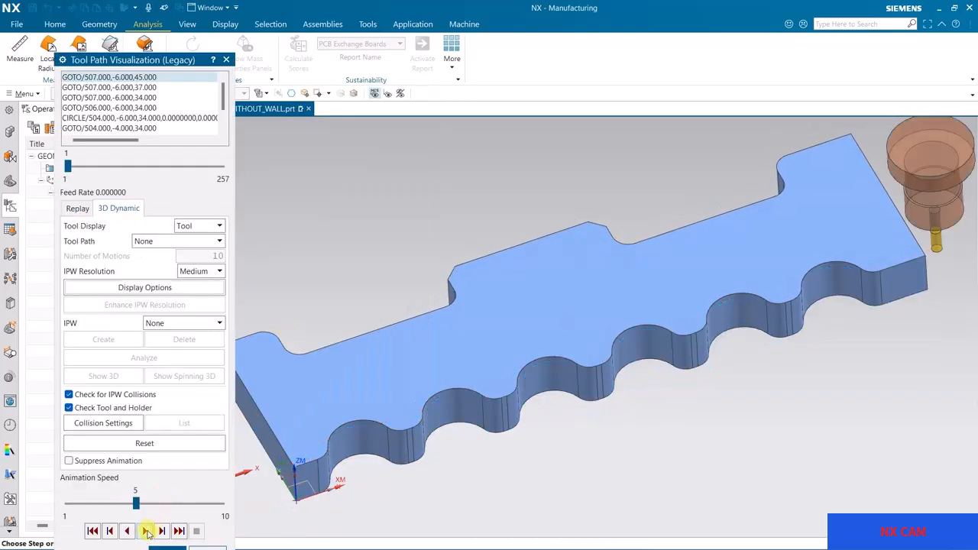
left_click(145, 531)
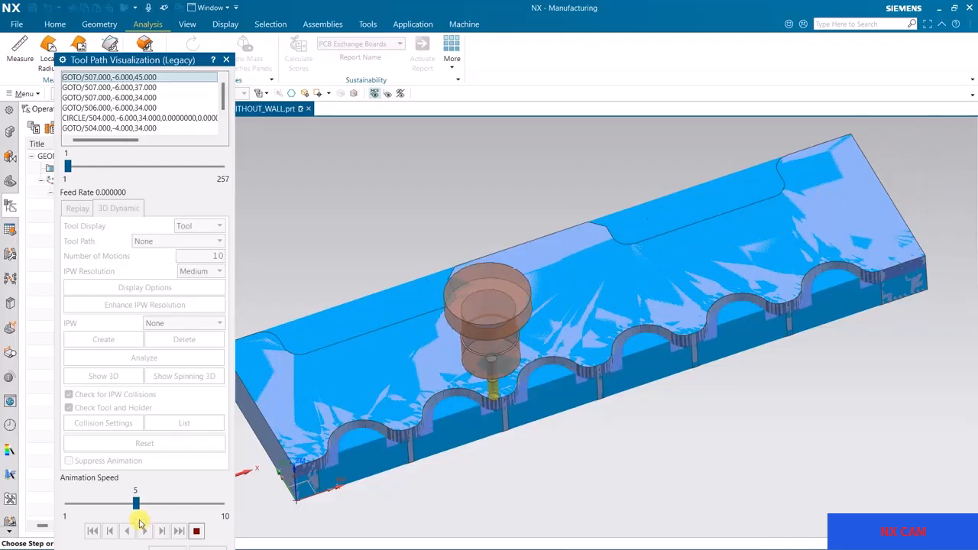
left_click(195, 530)
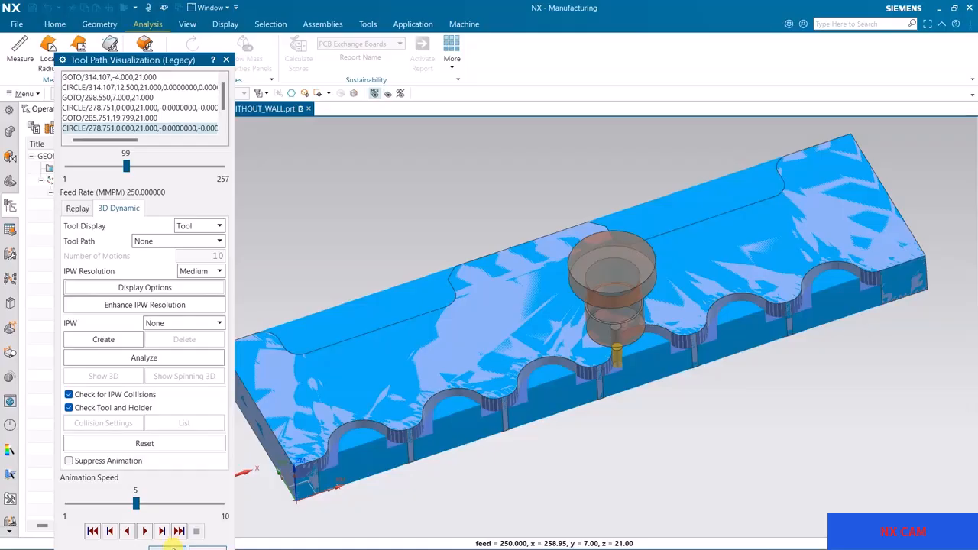
left_click(169, 548)
Regenerate the tool path with 2 additional passes and play its 3D Dynamic simulation.
type("2")
left_click(218, 438)
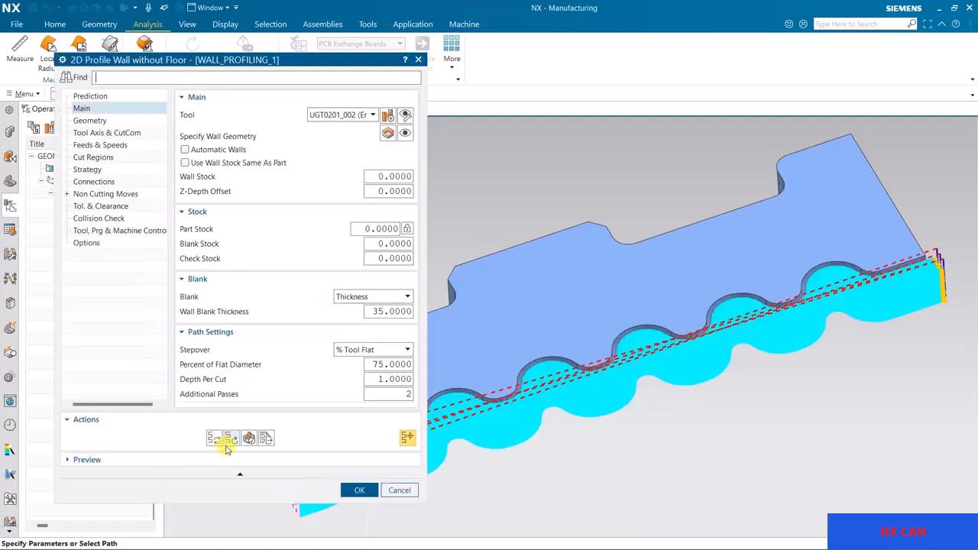
left_click(251, 435)
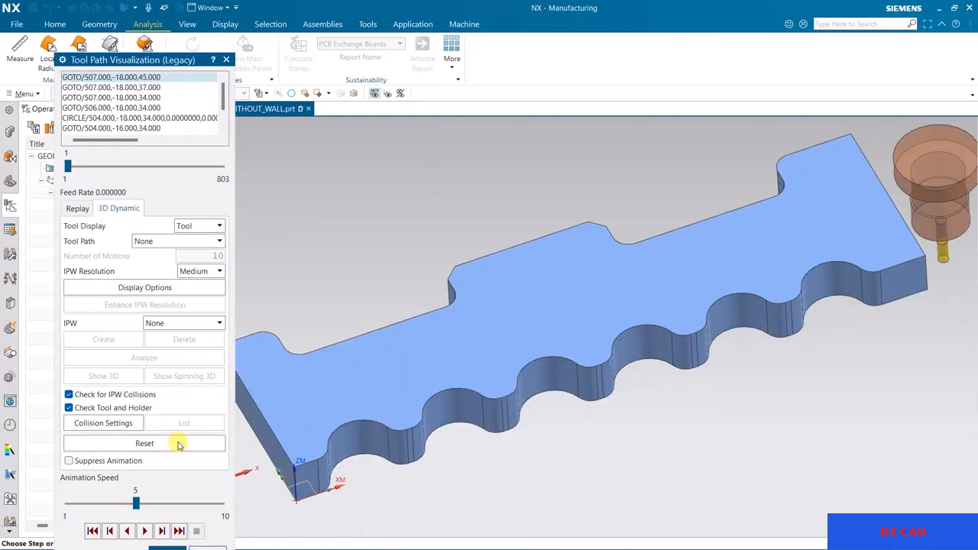
left_click(144, 530)
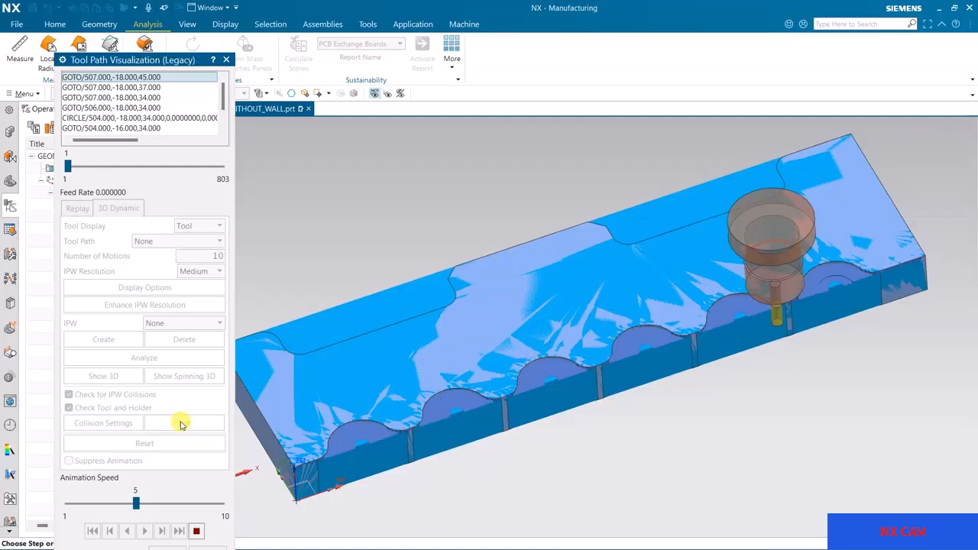
left_click(196, 530)
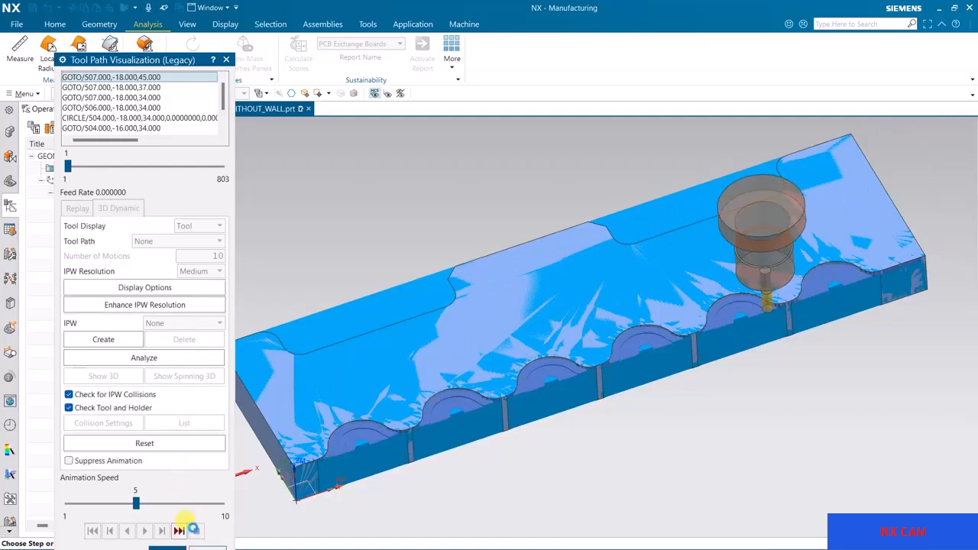
left_click(174, 547)
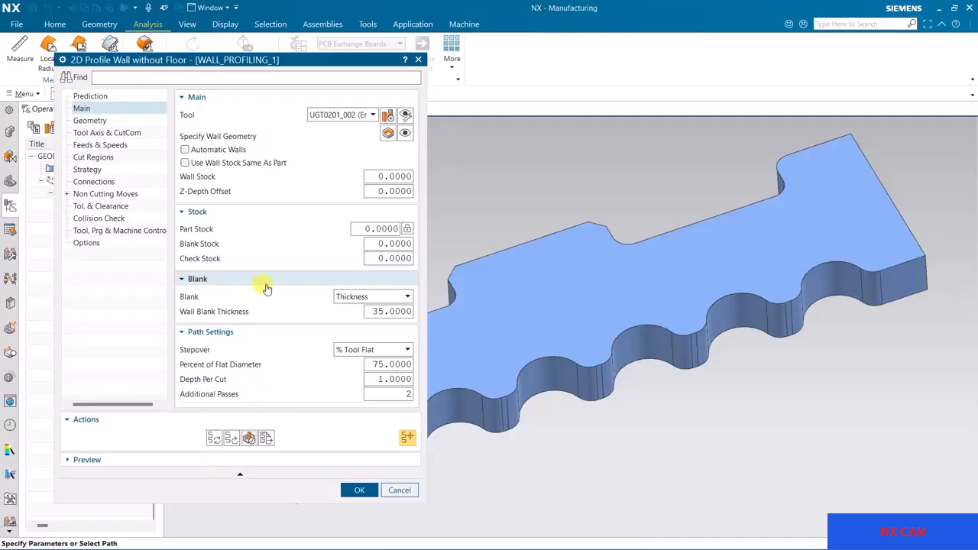
Change the blank type to Blank Geometry and regenerate the wall profiling tool path.
left_click(348, 297)
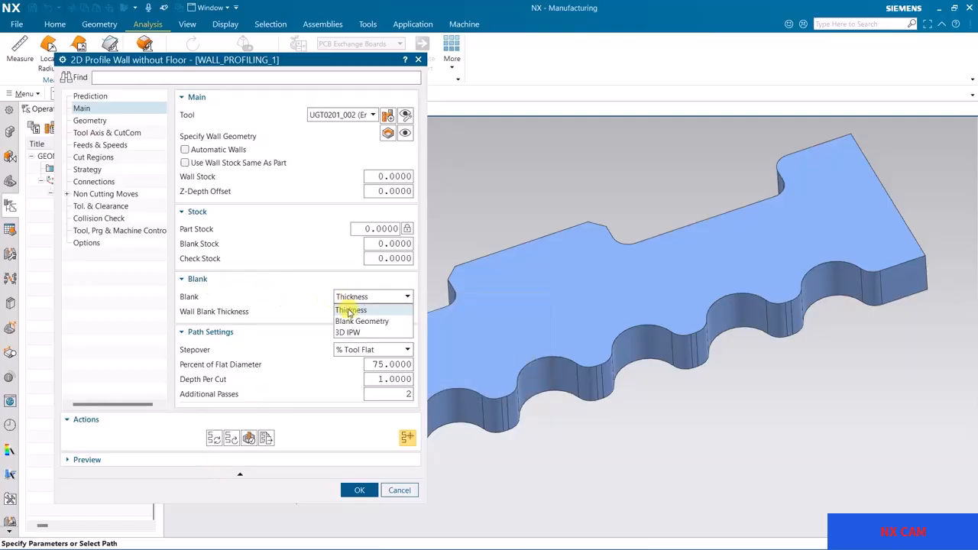
left_click(356, 320)
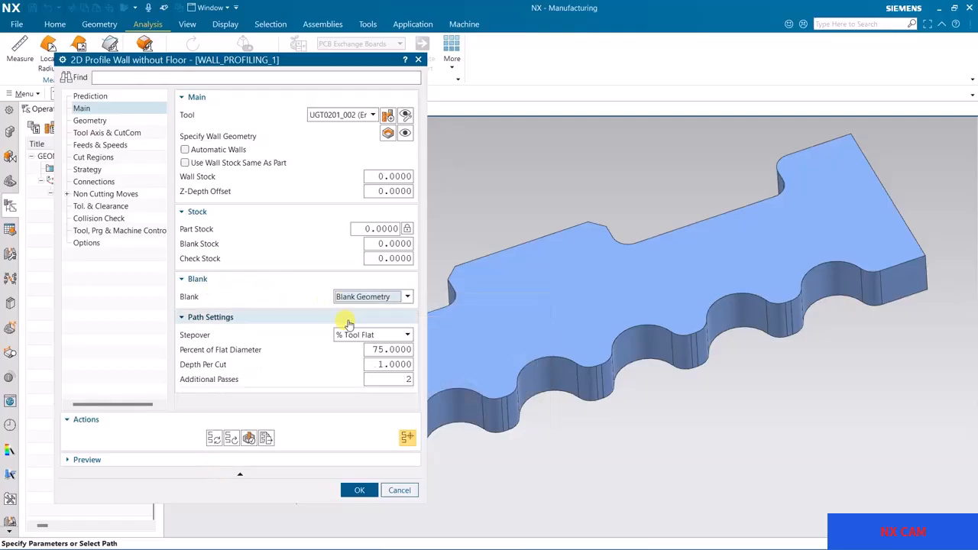
left_click(219, 439)
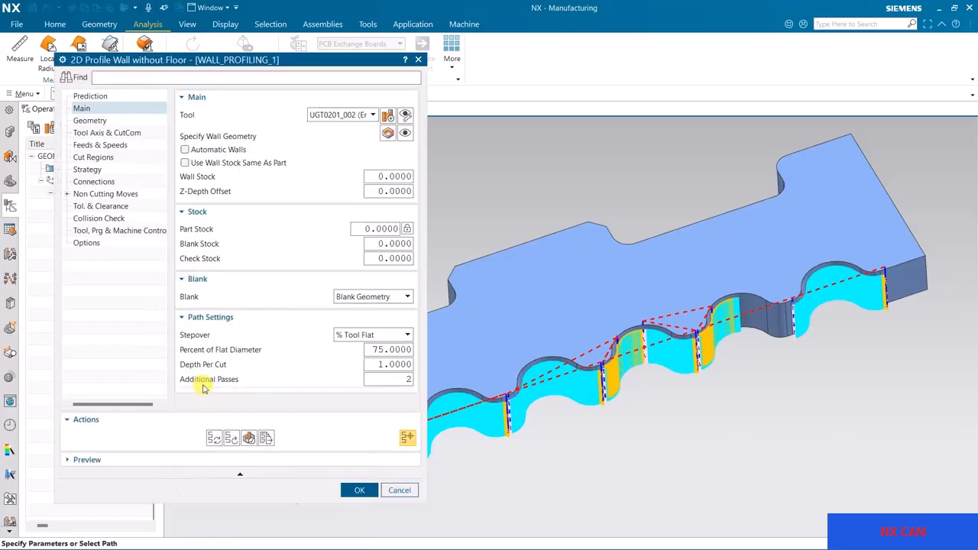
Set the additional passes to 0 and examine the displayed tool path along the scalloped wall from several angles.
double_click(386, 379)
type("0")
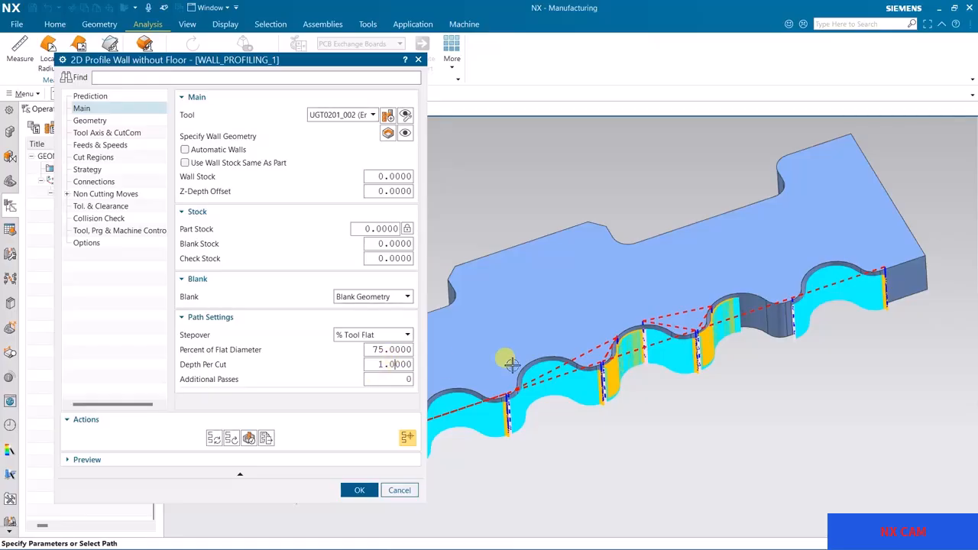
middle_click_drag(720, 252, 853, 218)
middle_click_drag(827, 180, 657, 224)
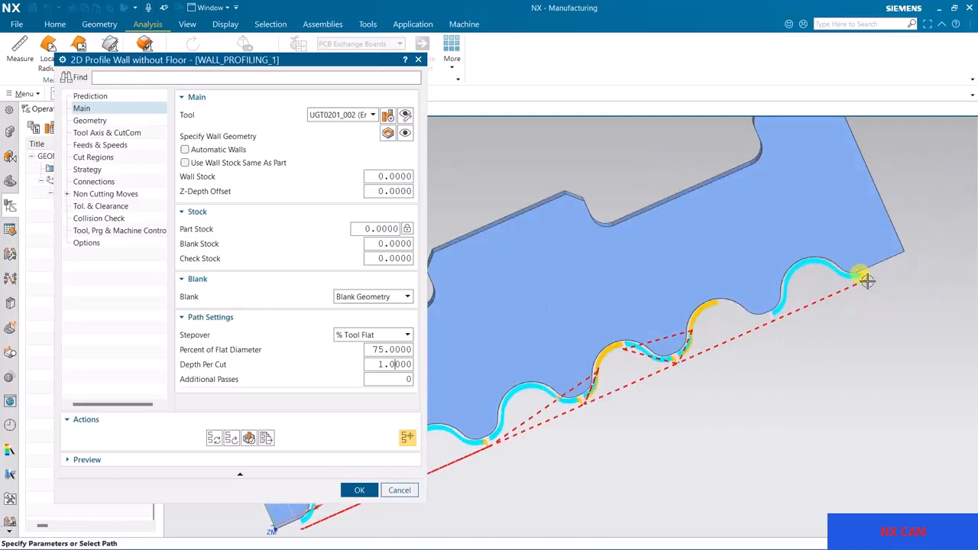
mouse_move(670, 436)
middle_mouse_down()
mouse_move(663, 411)
mouse_move(679, 439)
middle_mouse_up()
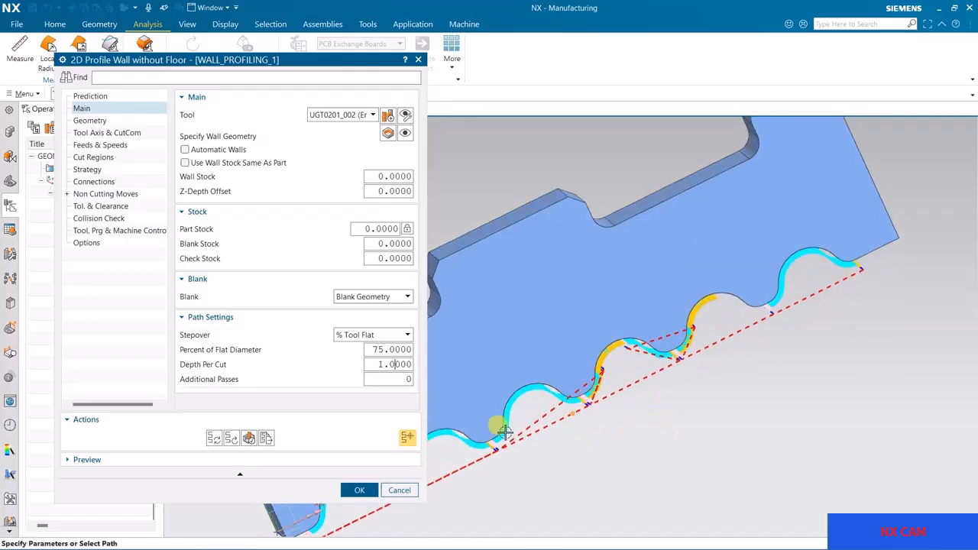
middle_click_drag(701, 353, 737, 266)
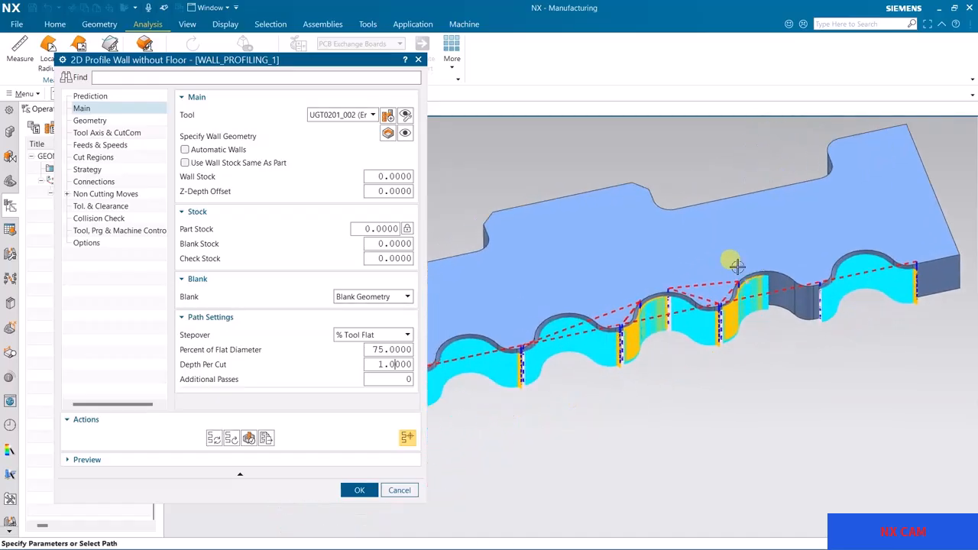
Change the blank type to 3D IPW and regenerate the wall profiling tool path.
left_click(378, 296)
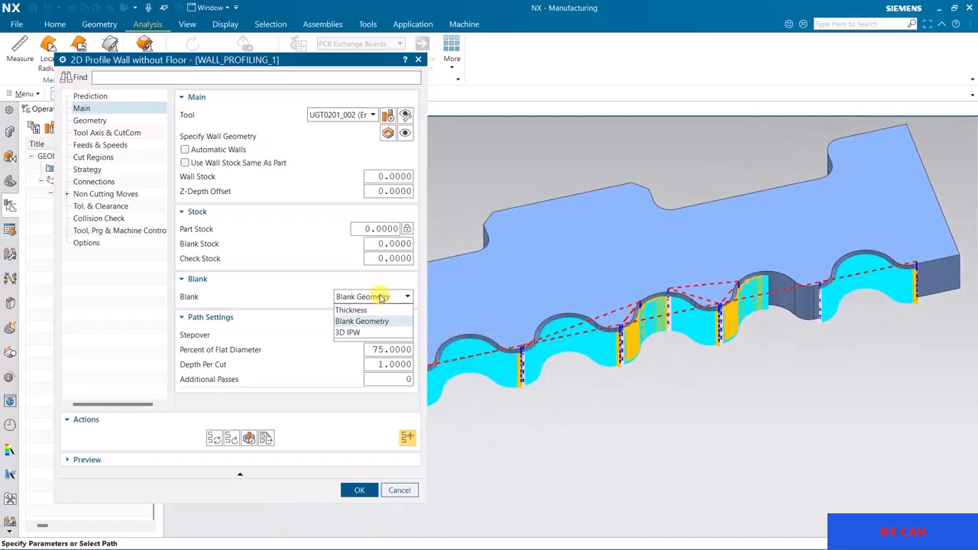
left_click(350, 332)
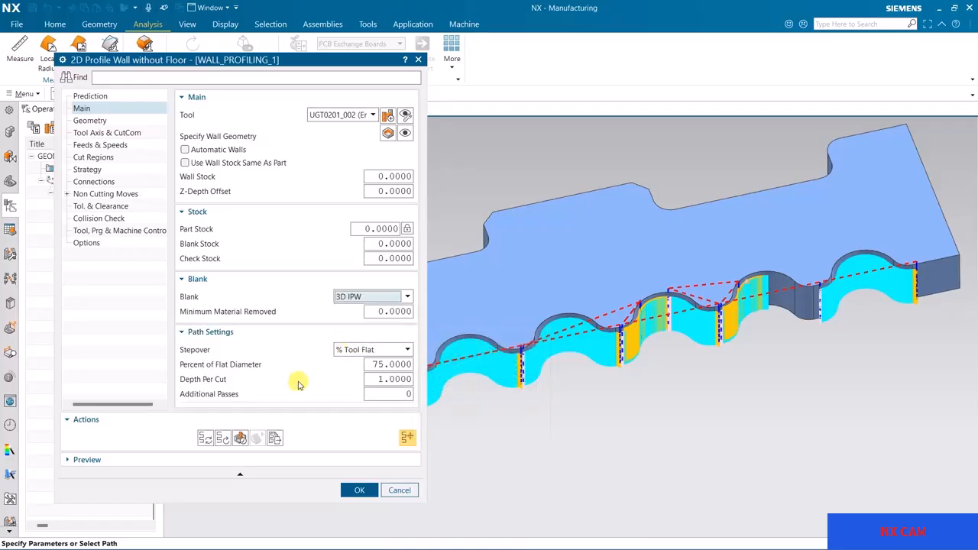
left_click(205, 437)
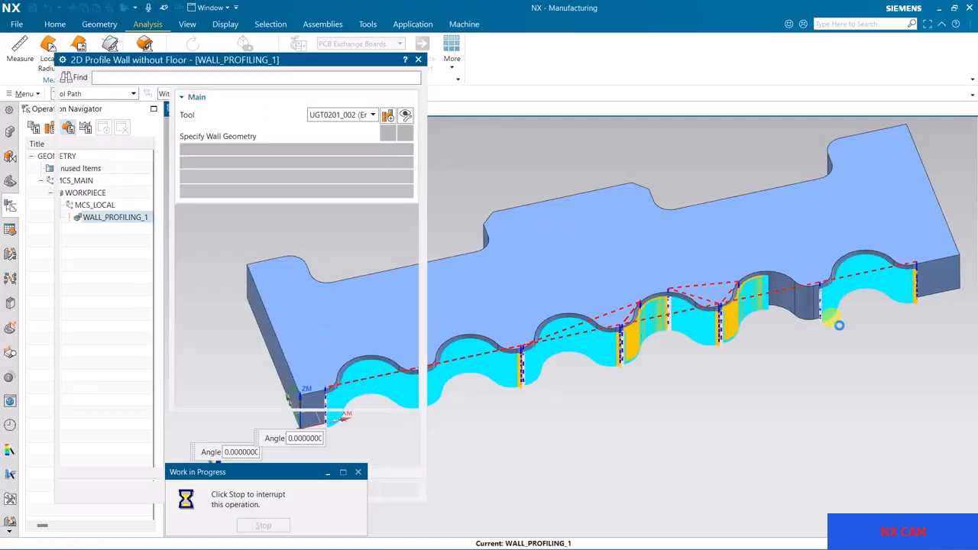
Set the blank type to Thickness and regenerate the wall profiling tool path.
left_click(363, 297)
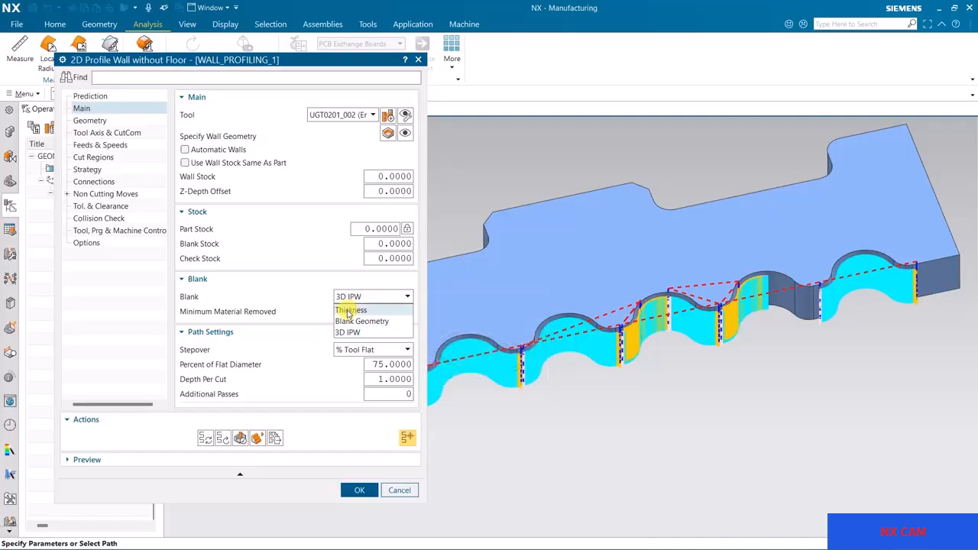
left_click(350, 309)
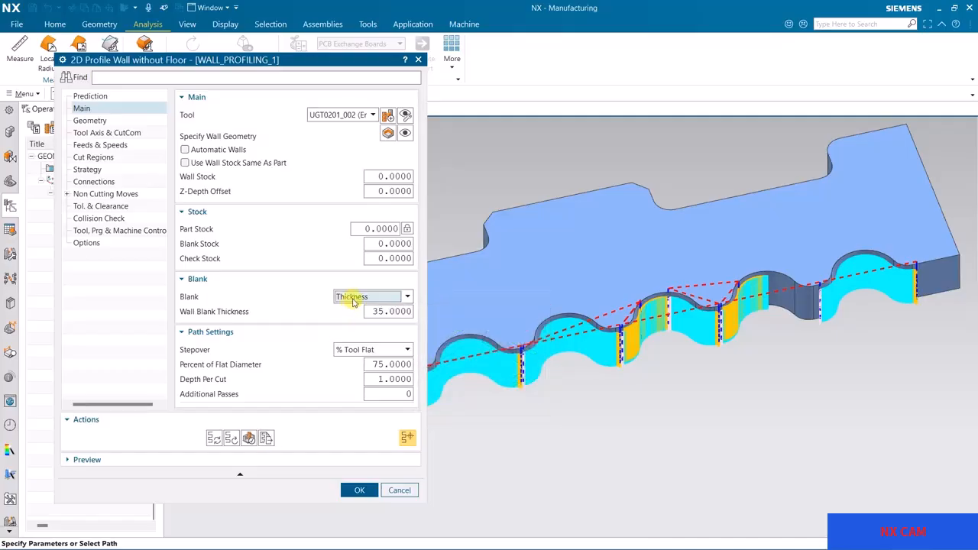
left_click(353, 300)
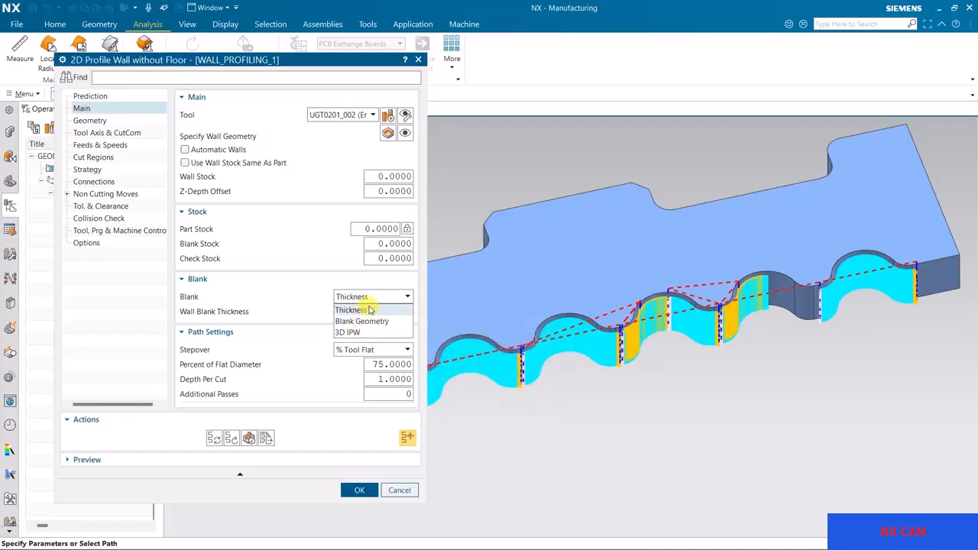
left_click(369, 309)
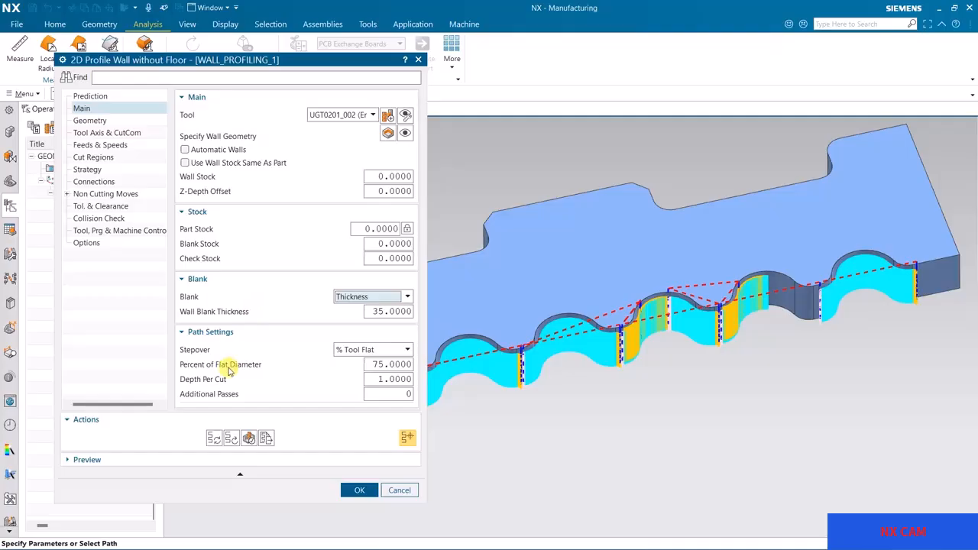
left_click(214, 437)
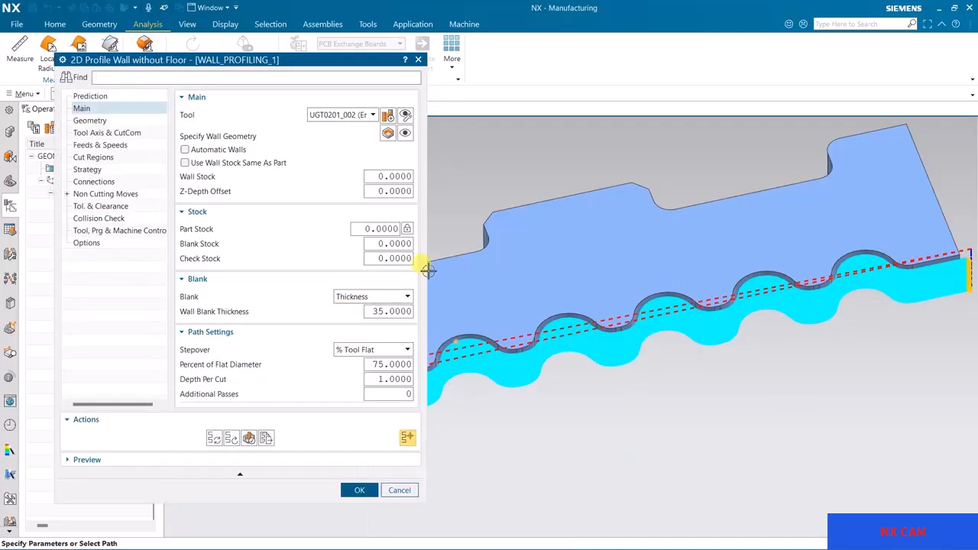
Generate the tool path with a Z-Depth Offset of 10 to compare it from the side, and regenerate it with the offset back at 0.
middle_click_drag(430, 272, 505, 383)
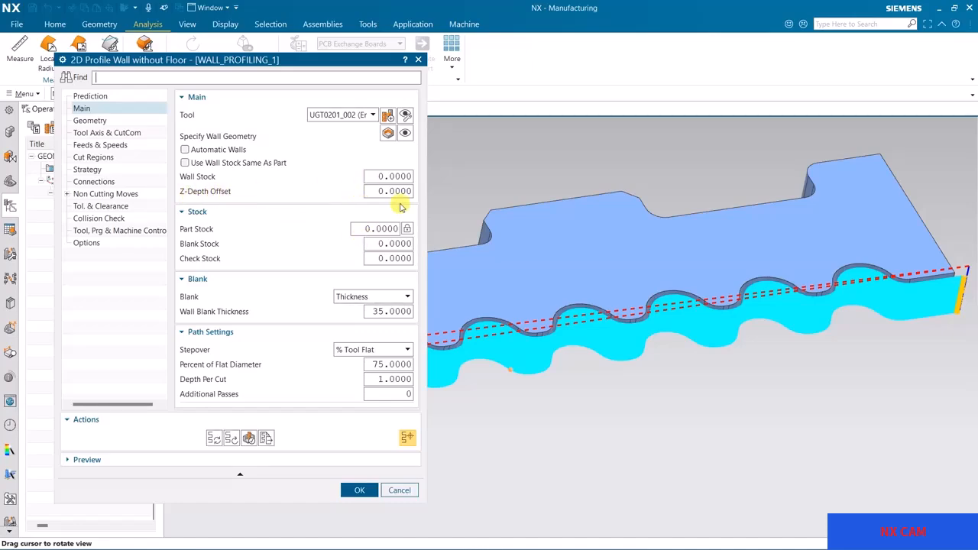
middle_click_drag(676, 339, 677, 257)
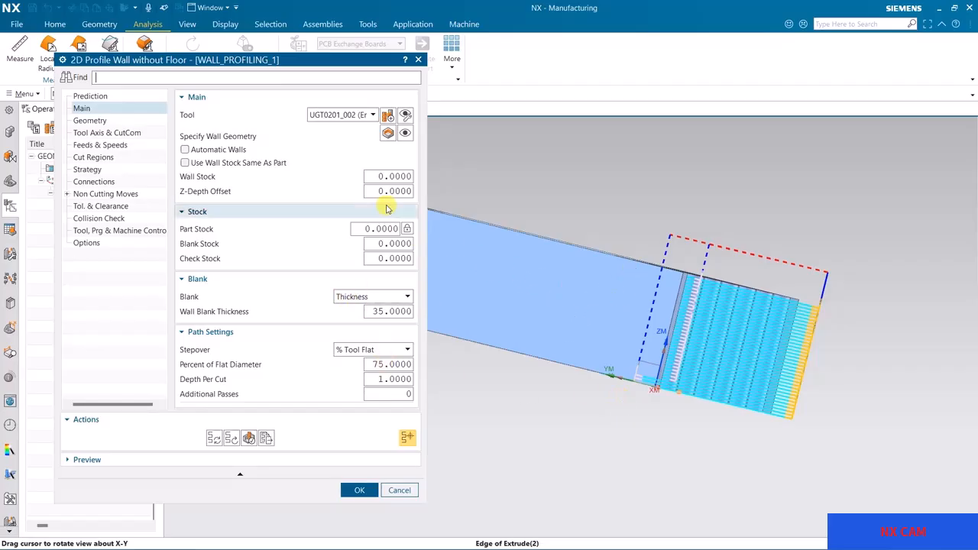
type("10")
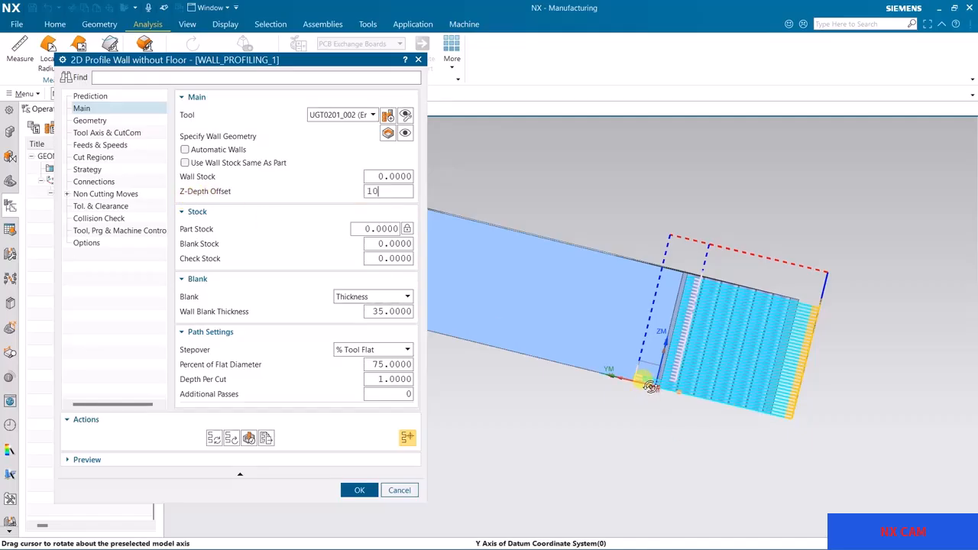
left_click(215, 438)
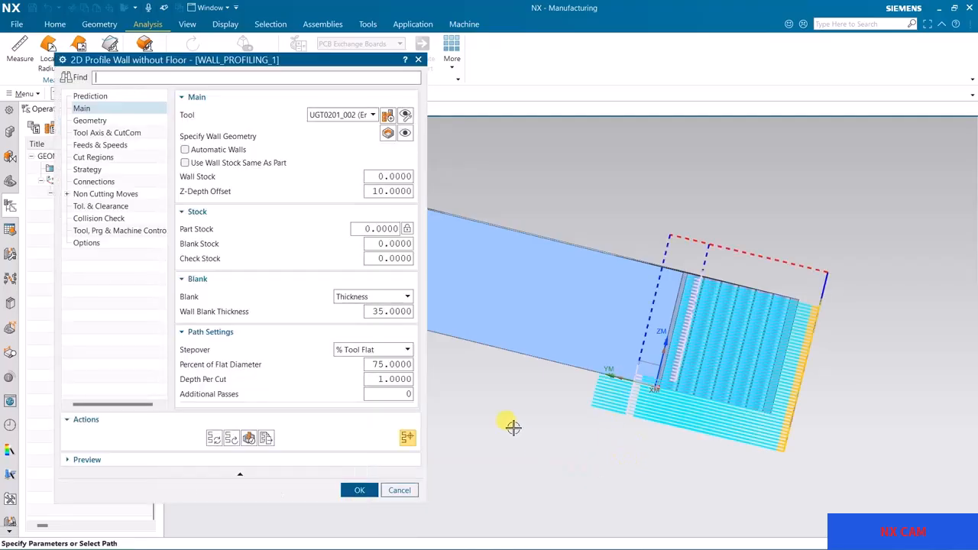
type("0")
left_click(214, 437)
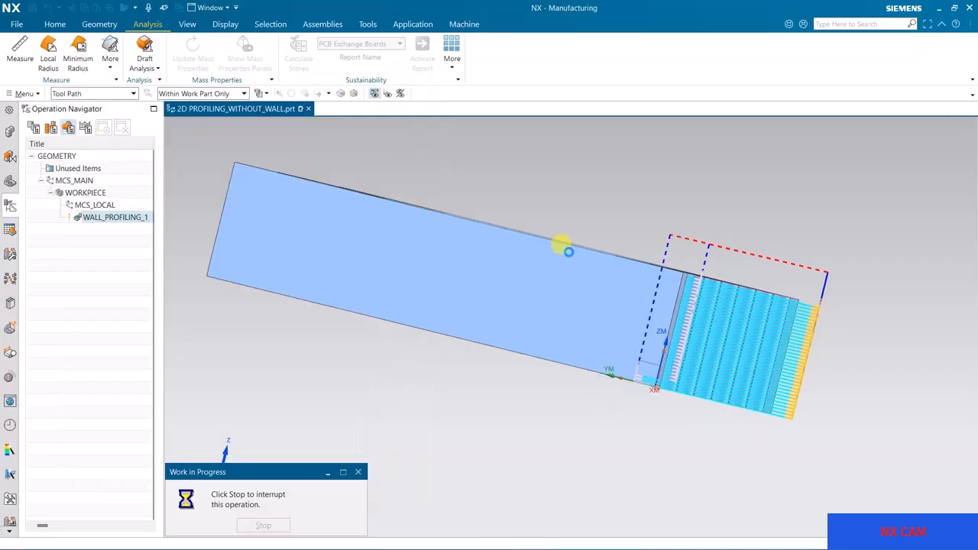
Examine the engage and retract moves of the regenerated tool path at both ends of the scalloped wall.
middle_click_drag(732, 216, 875, 262)
scroll(926, 267, "up", 3)
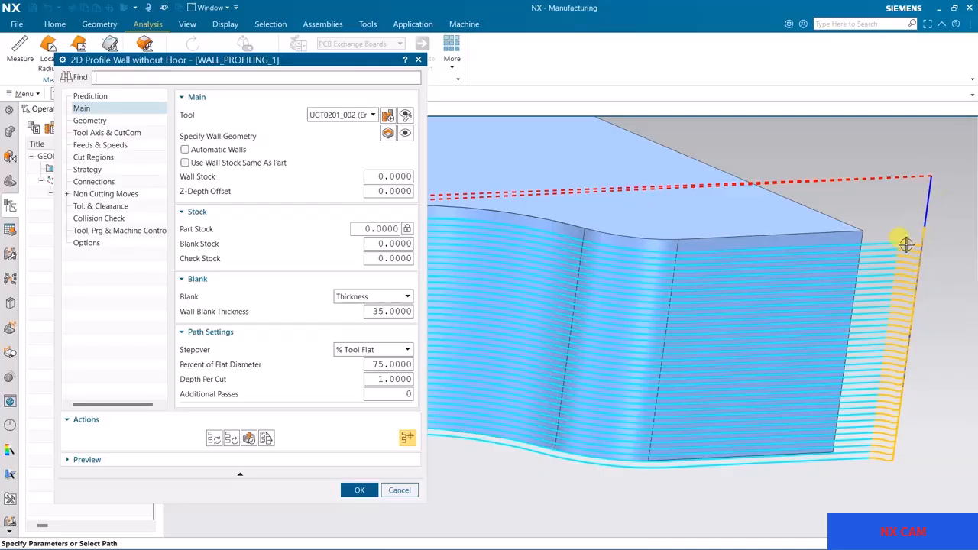
scroll(899, 254, "down", 5)
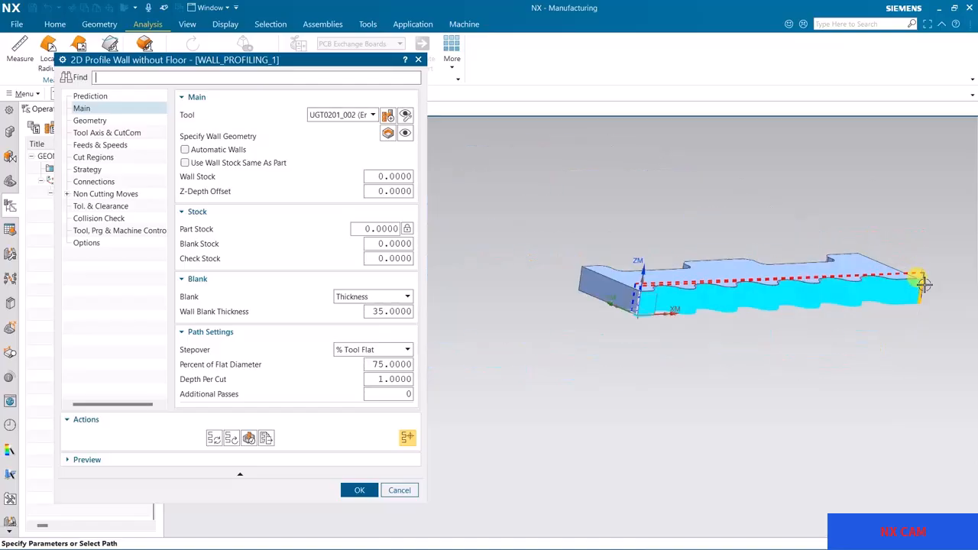
scroll(619, 289, "up", 5)
mouse_move(615, 288)
middle_mouse_down()
mouse_move(627, 286)
mouse_move(609, 279)
mouse_move(716, 284)
mouse_move(618, 306)
middle_mouse_up()
scroll(619, 306, "up", 2)
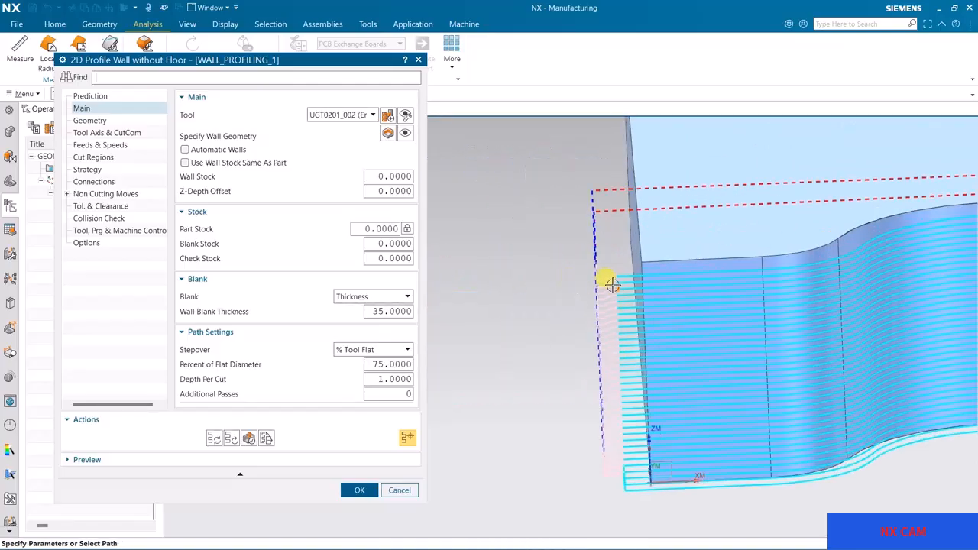
scroll(594, 283, "up", 4)
scroll(586, 297, "down", 6)
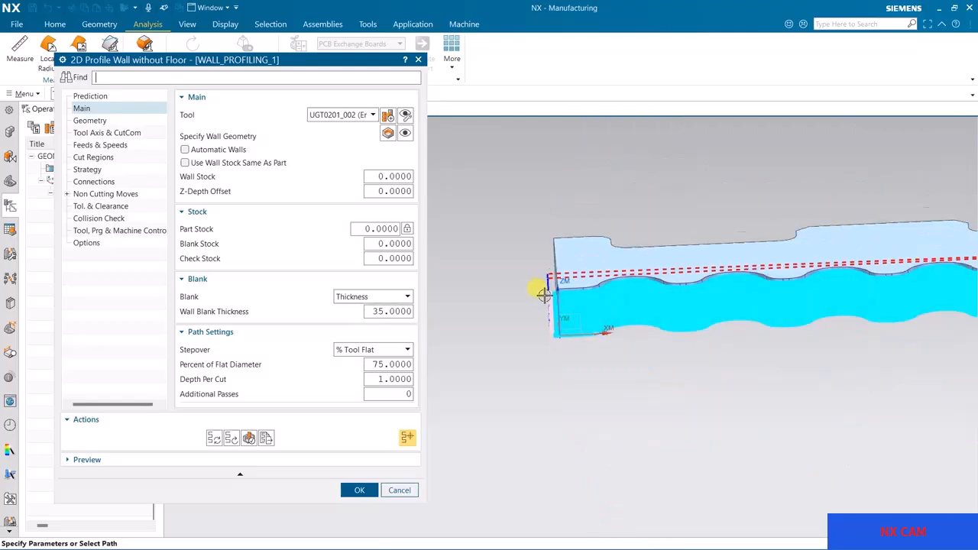
middle_click_drag(749, 352, 870, 292)
scroll(855, 280, "up", 5)
scroll(855, 280, "up", 3)
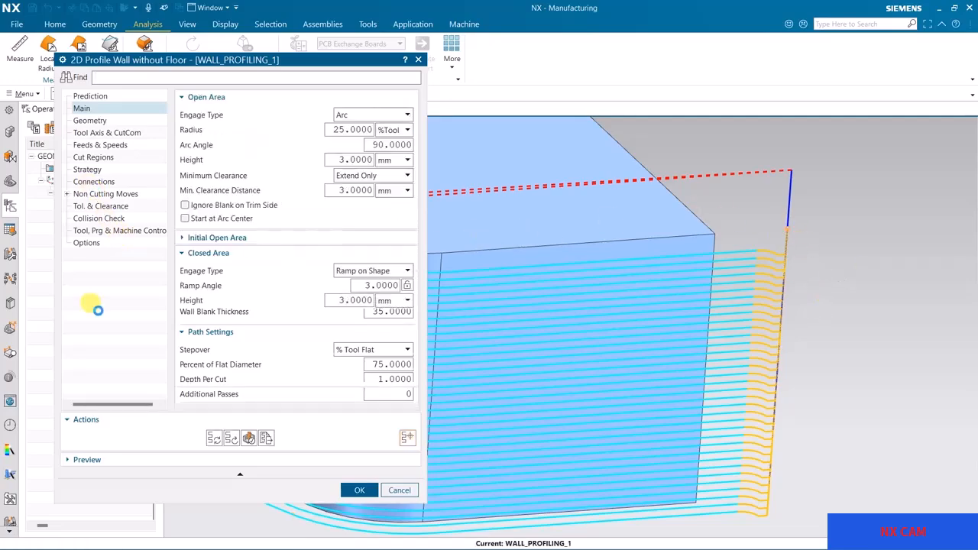
Reopen the WALL_PROFILING_1 operation at its Engage settings and regenerate the tool path to show the arc entries near the wall's end.
scroll(766, 299, "up", 1)
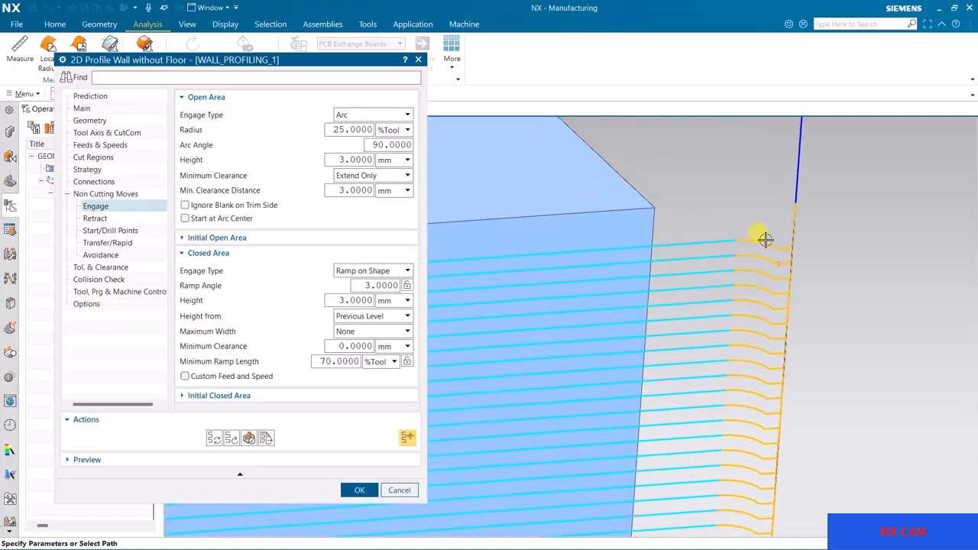
scroll(742, 214, "up", 1)
middle_click(745, 225)
middle_click_drag(739, 222, 741, 190, "shift")
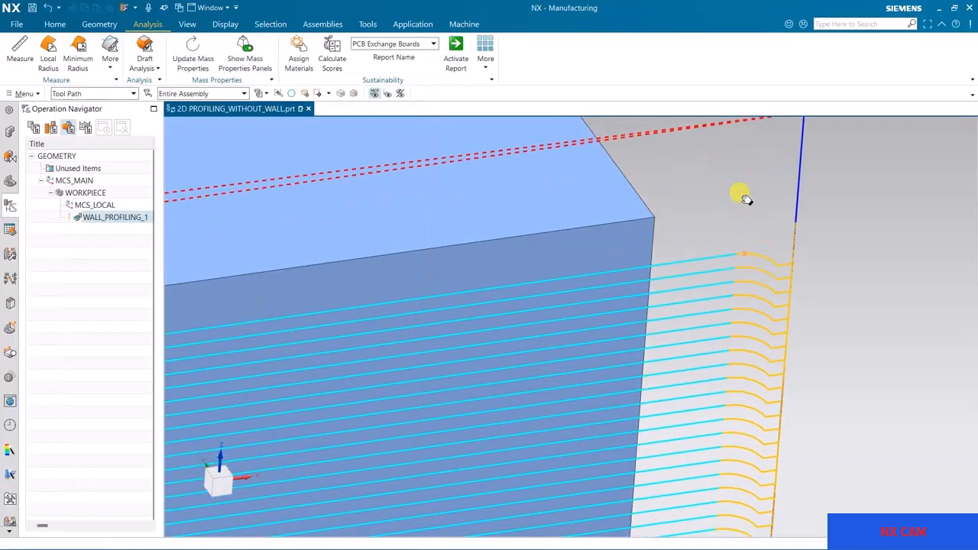
left_click(145, 217)
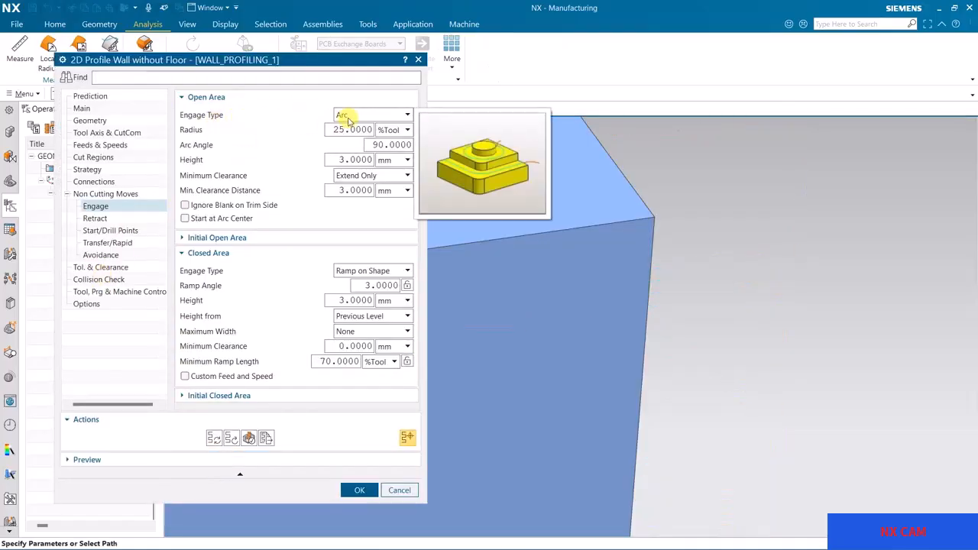
left_click(217, 437)
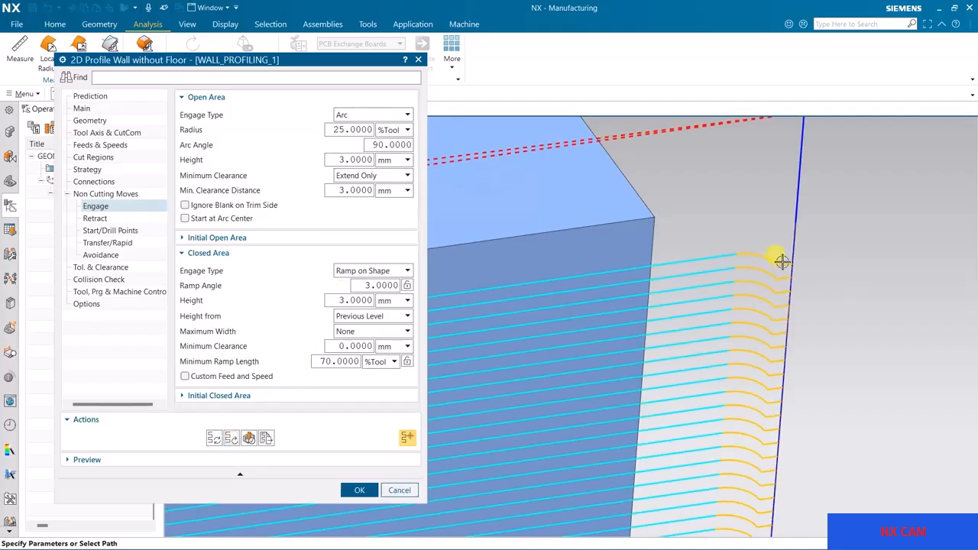
Set the open area engage arc radius to 50 %Tool and regenerate the tool path.
double_click(367, 130)
type("50")
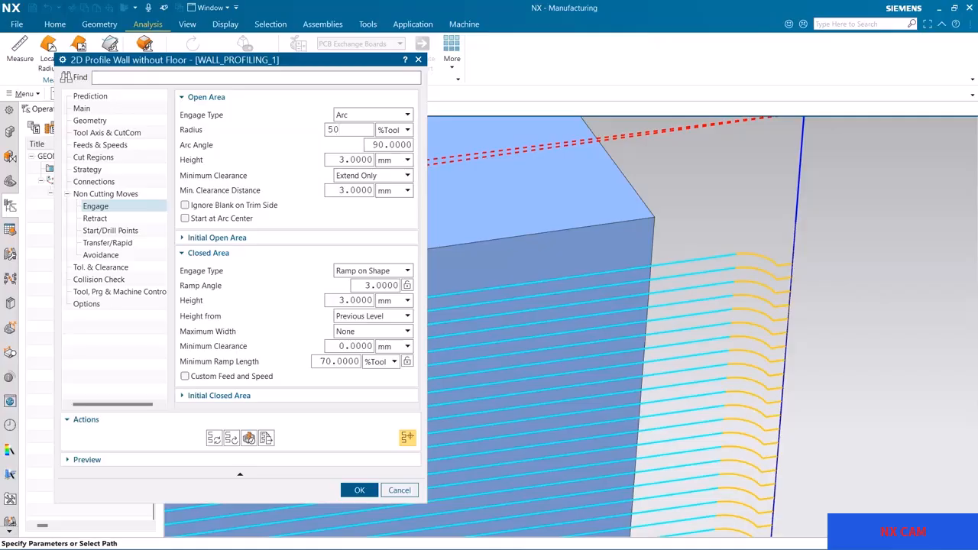
left_click(209, 435)
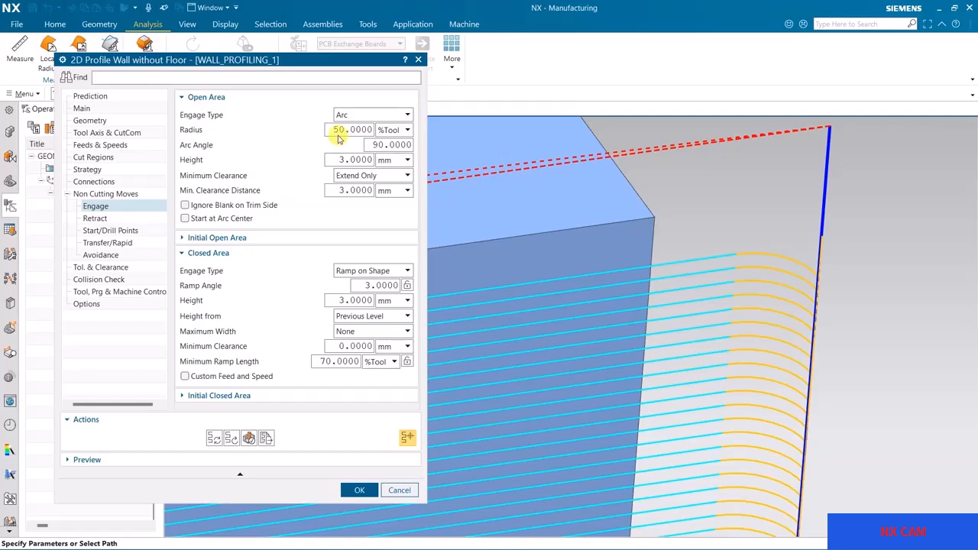
Return the open area engage arc radius to 25 %Tool and regenerate the tool path.
double_click(340, 130)
type("25")
left_click(213, 437)
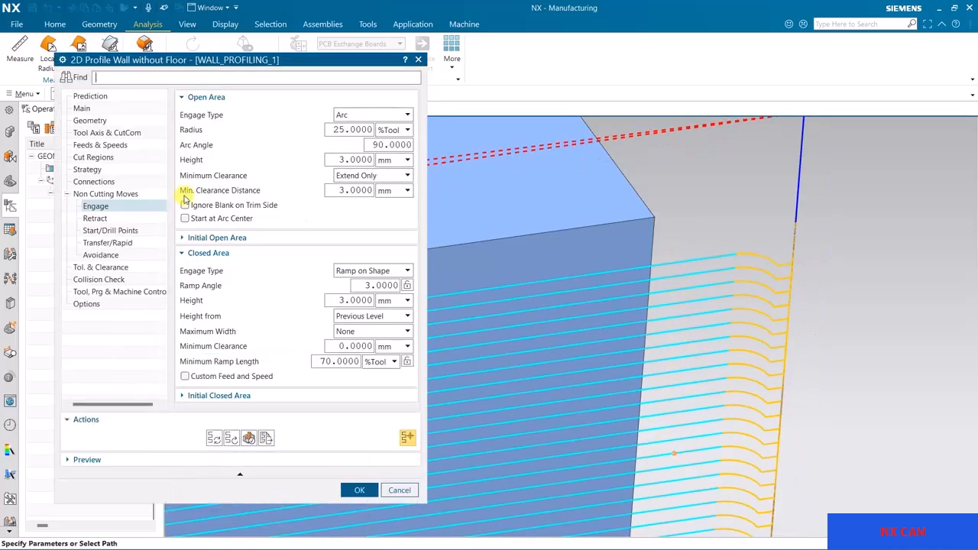
Set the depth per cut to 8 and regenerate the wall profiling tool path.
left_click(82, 109)
double_click(391, 380)
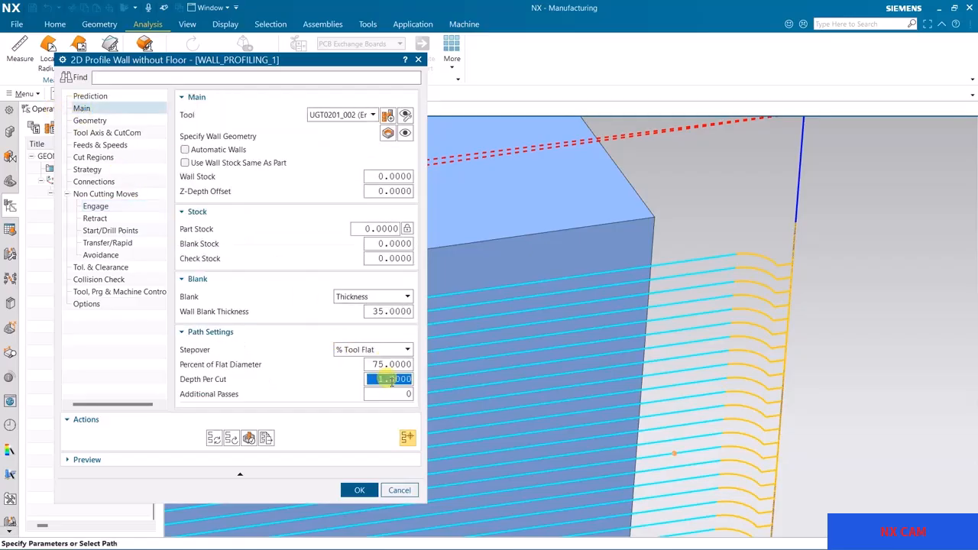
type("8")
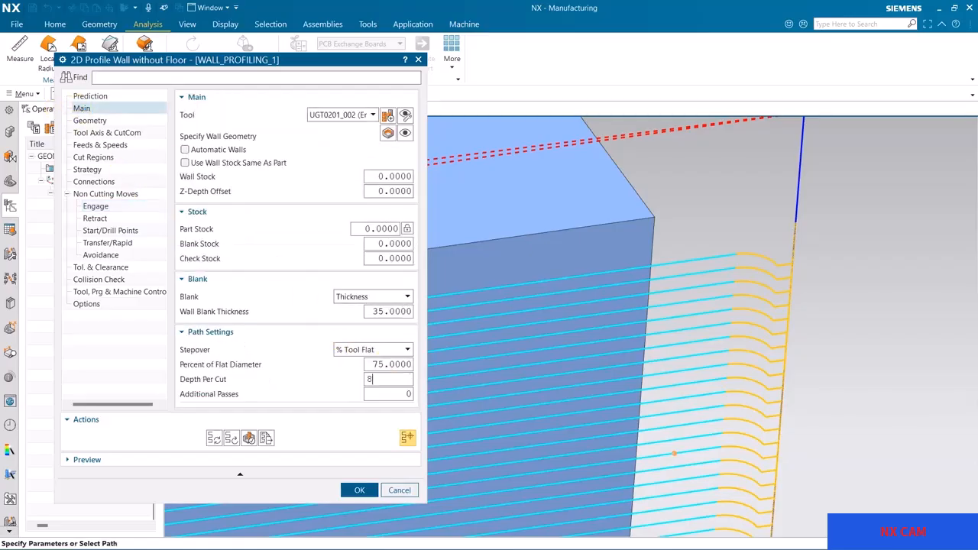
left_click(214, 437)
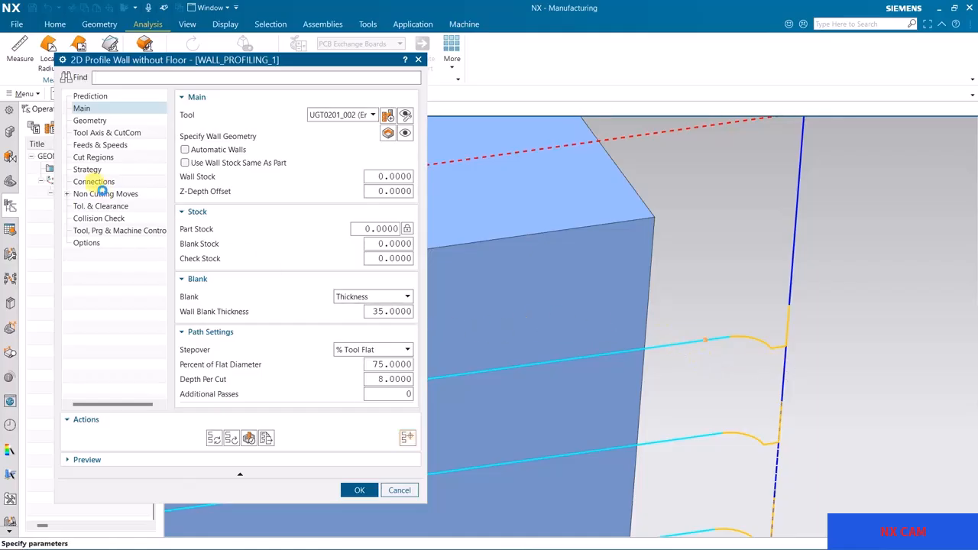
Set the open area engage minimum clearance distance to 20 mm and regenerate the tool path.
left_click(101, 192)
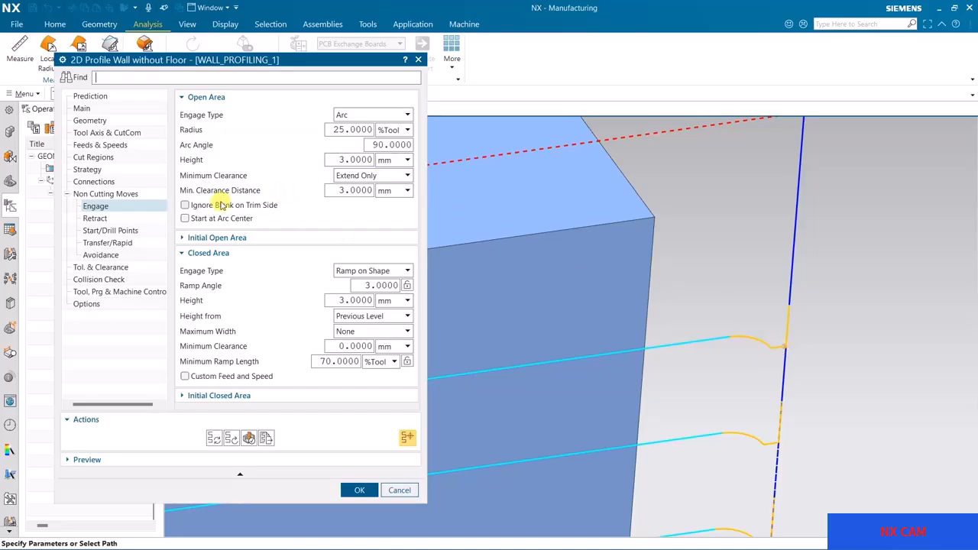
double_click(342, 187)
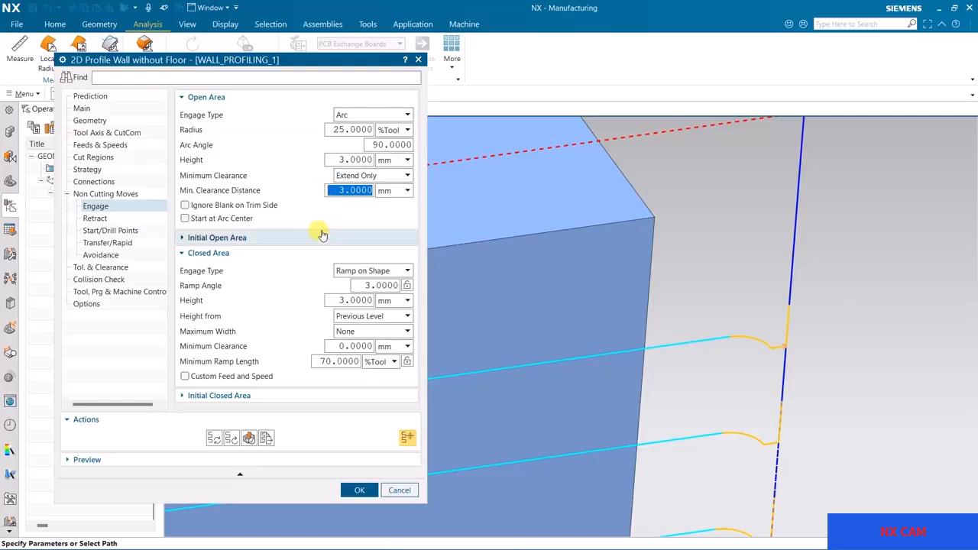
type("20")
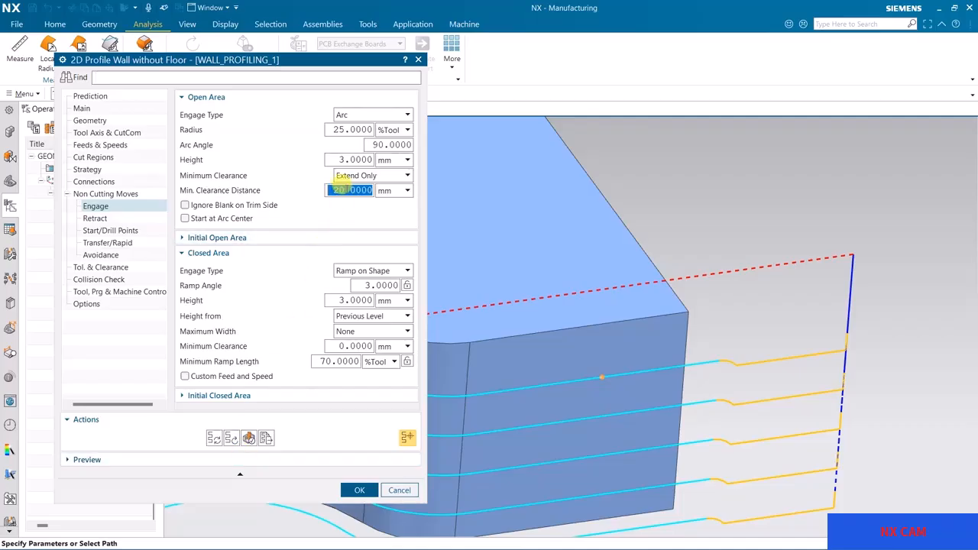
Set the open area engage minimum clearance distance back to 3 mm, keep the height at 3 mm, and regenerate the tool path.
type("3")
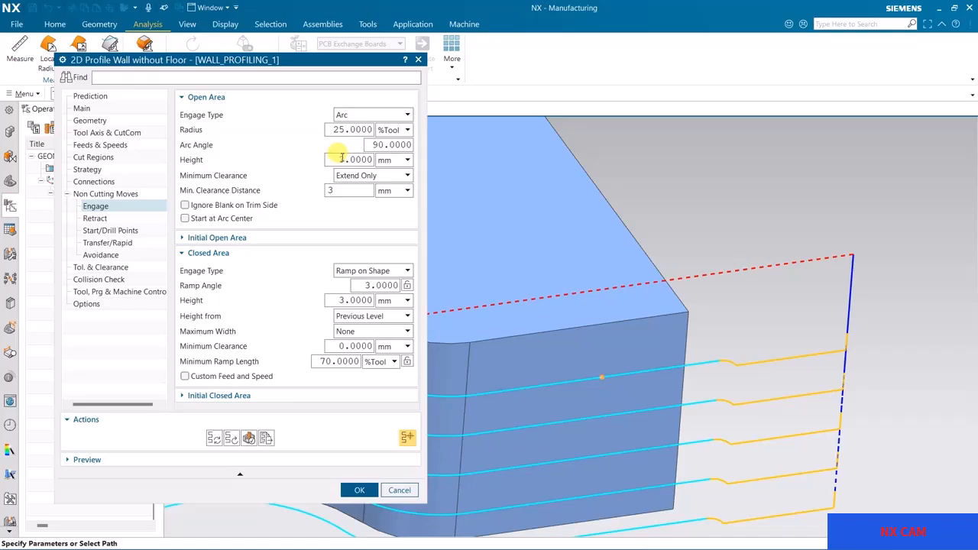
scroll(854, 342, "up", 4)
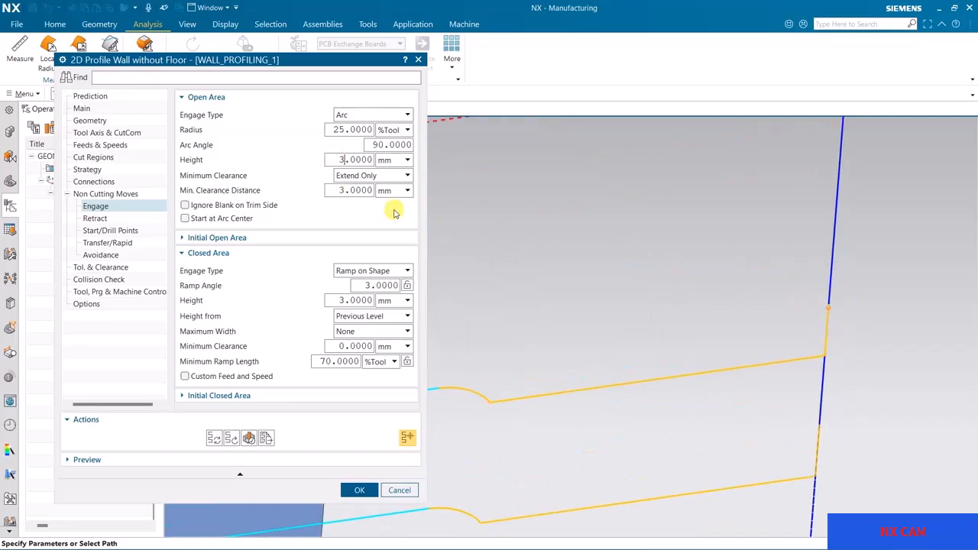
double_click(352, 159)
left_click(220, 441)
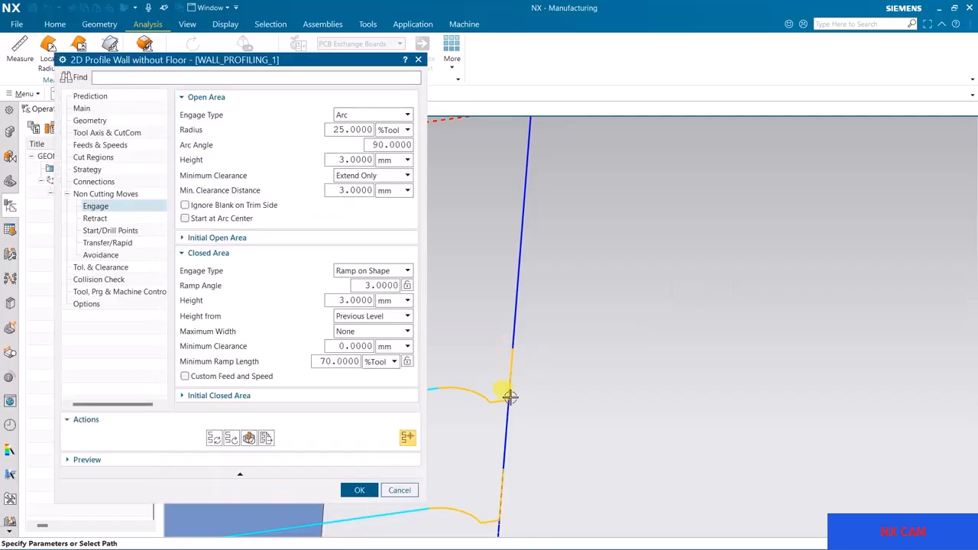
Replay the wall profiling tool path, stepping through the first engage moves before playing the motion, and close the visualization.
left_click(250, 439)
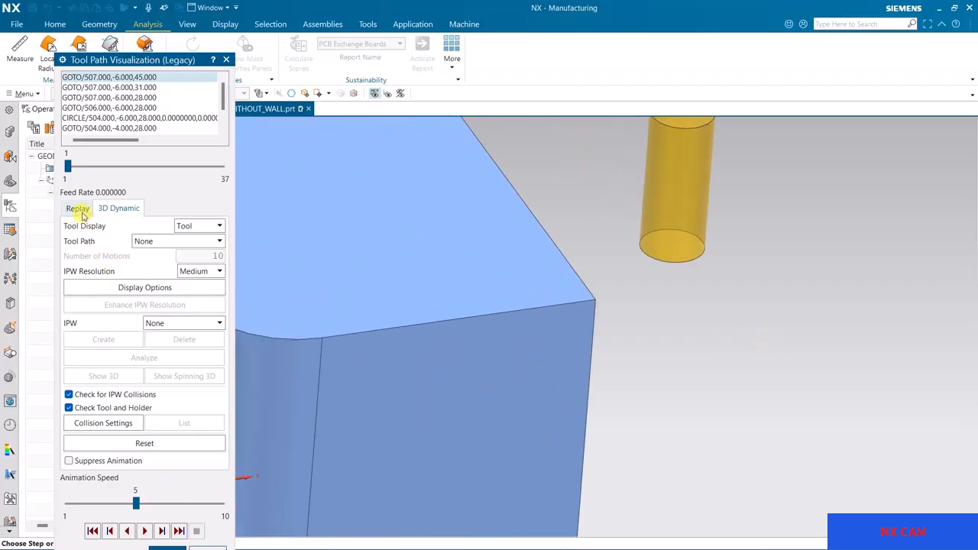
left_click(77, 208)
left_click_drag(125, 60, 143, 8)
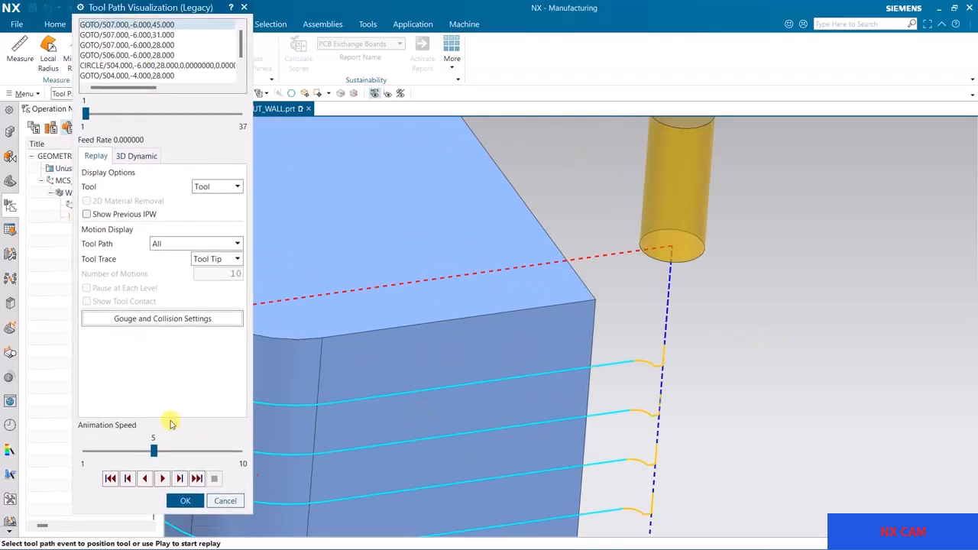
left_click(181, 479)
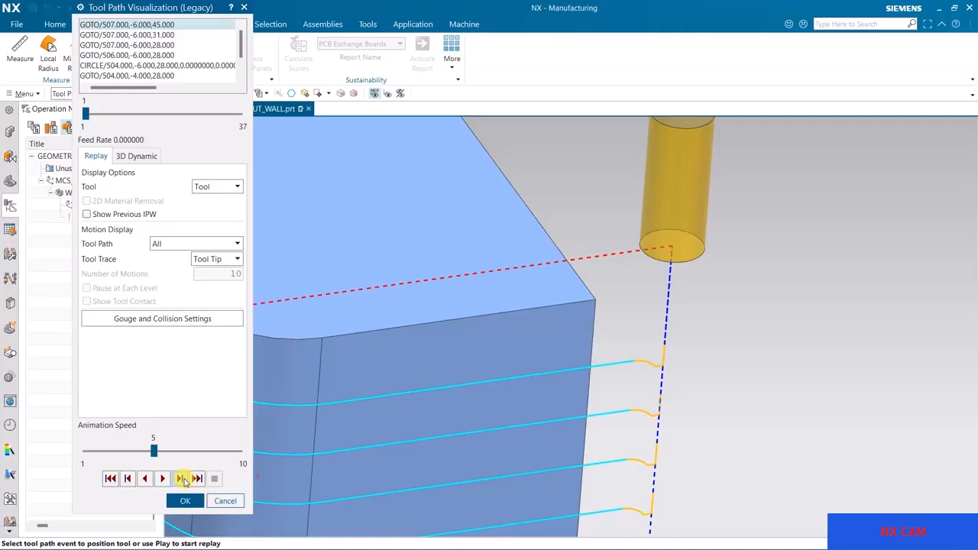
middle_click_drag(691, 382, 689, 325)
left_click(166, 479)
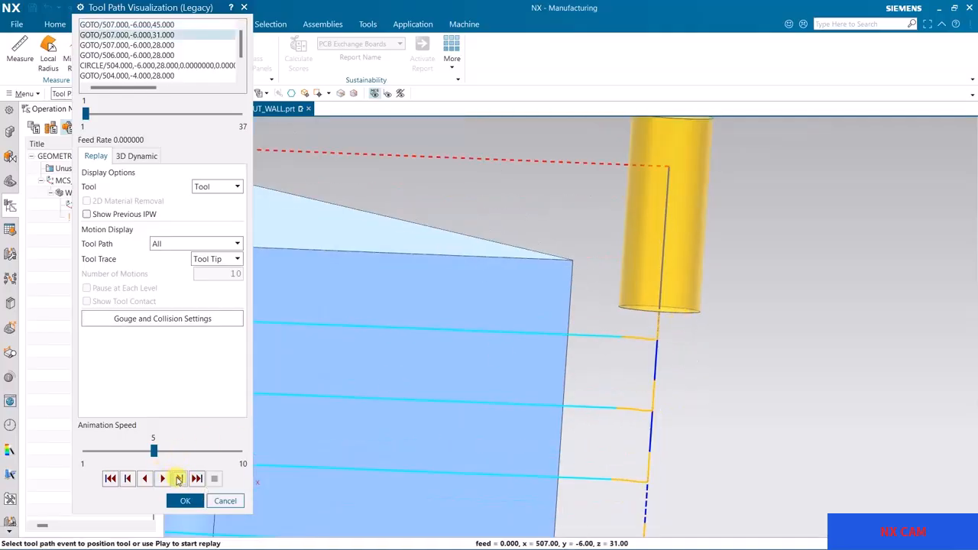
middle_click_drag(524, 331, 507, 113)
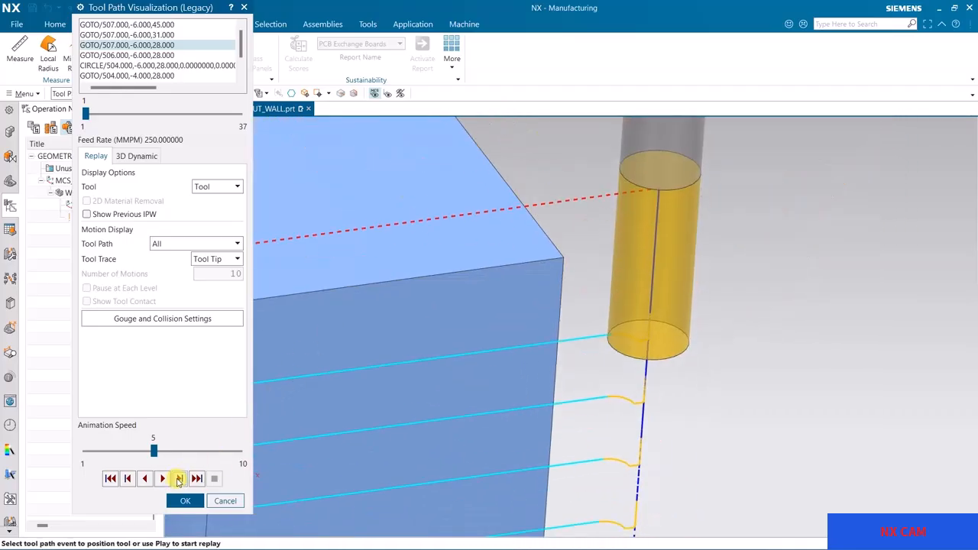
left_click(178, 479)
left_click(178, 479)
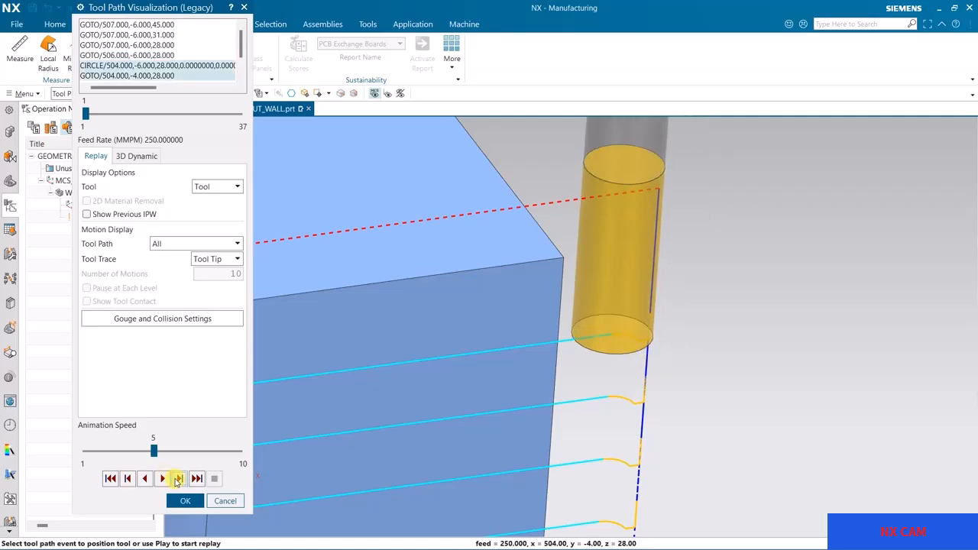
left_click(164, 480)
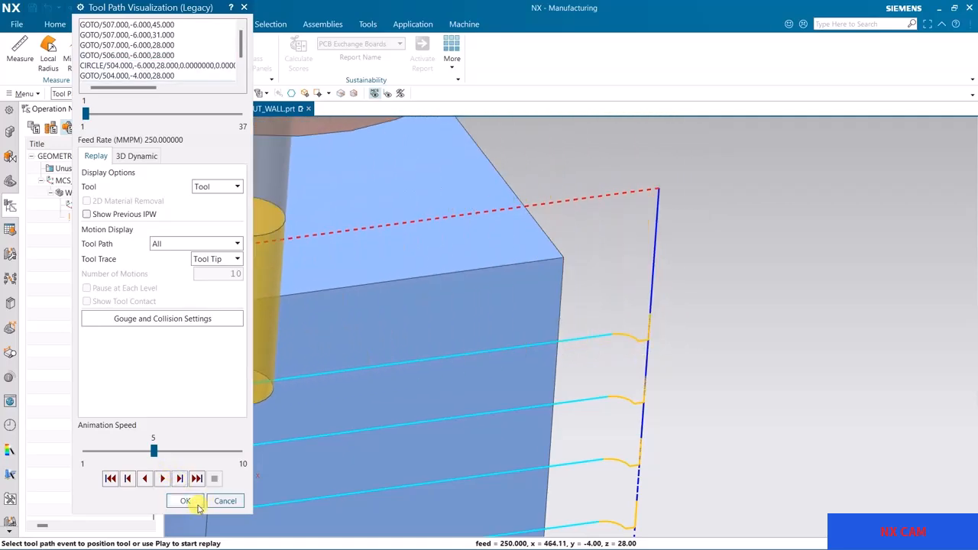
left_click(193, 501)
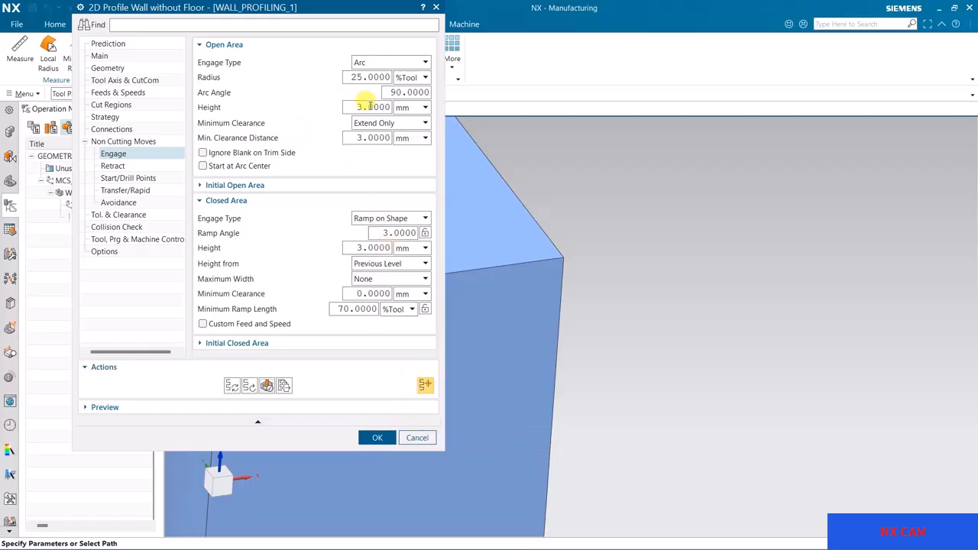
Change the open area engage type to Linear and regenerate the wall profiling tool path.
mouse_move(203, 93)
left_click(421, 63)
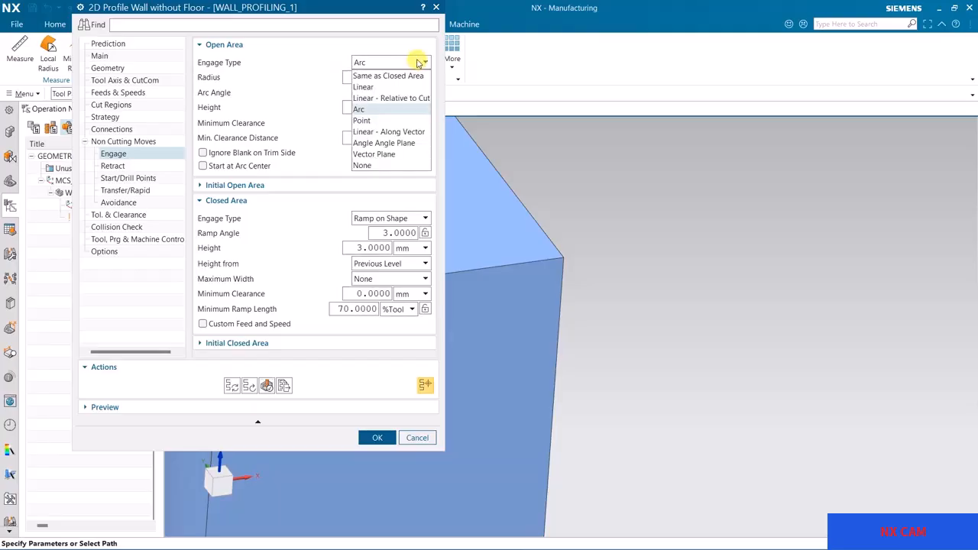
left_click(363, 87)
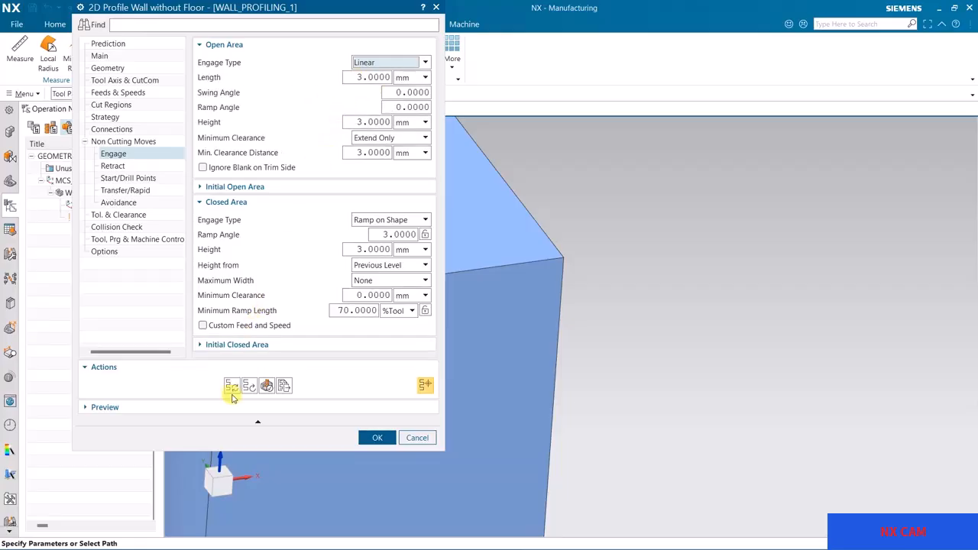
left_click(231, 385)
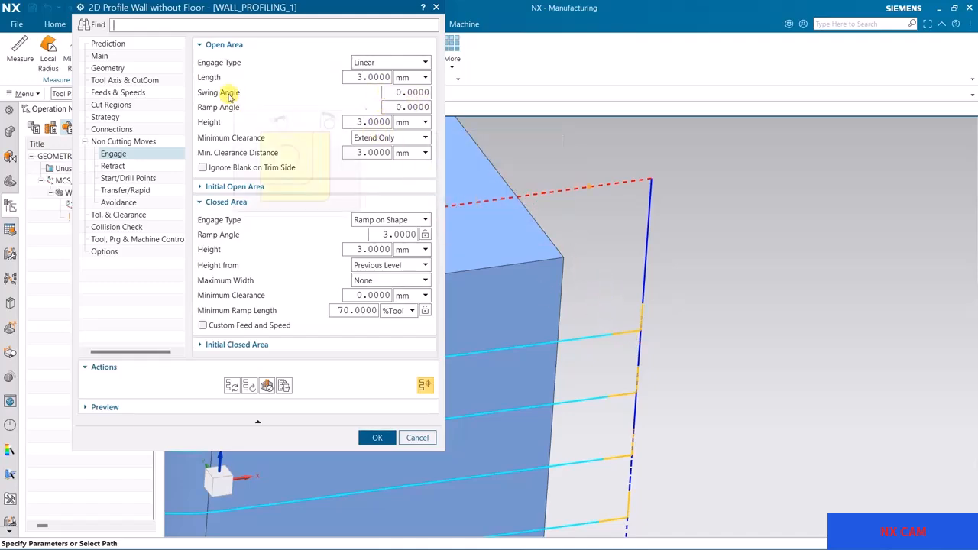
Set the linear engage ramp angle to 5 in the open area and regenerate the tool path.
double_click(390, 107)
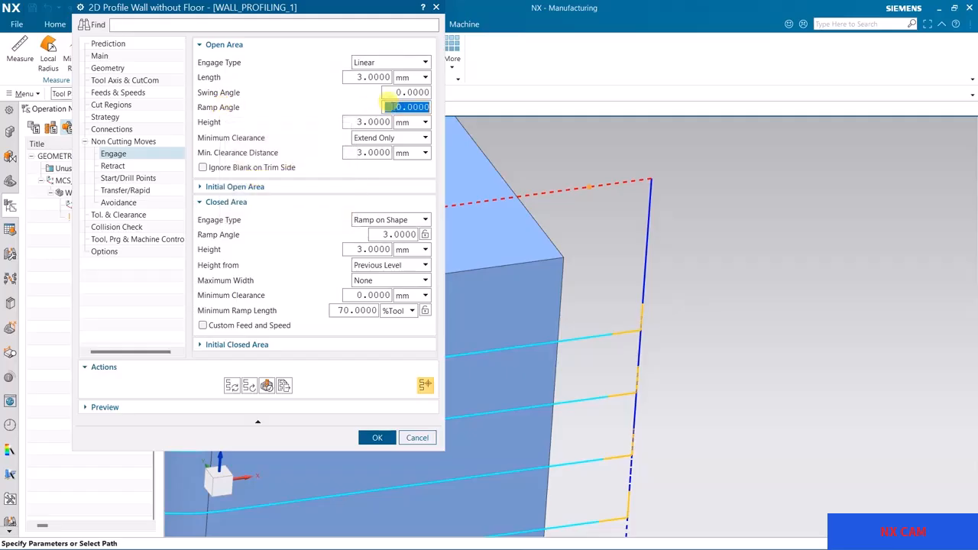
middle_click_drag(637, 316, 619, 278)
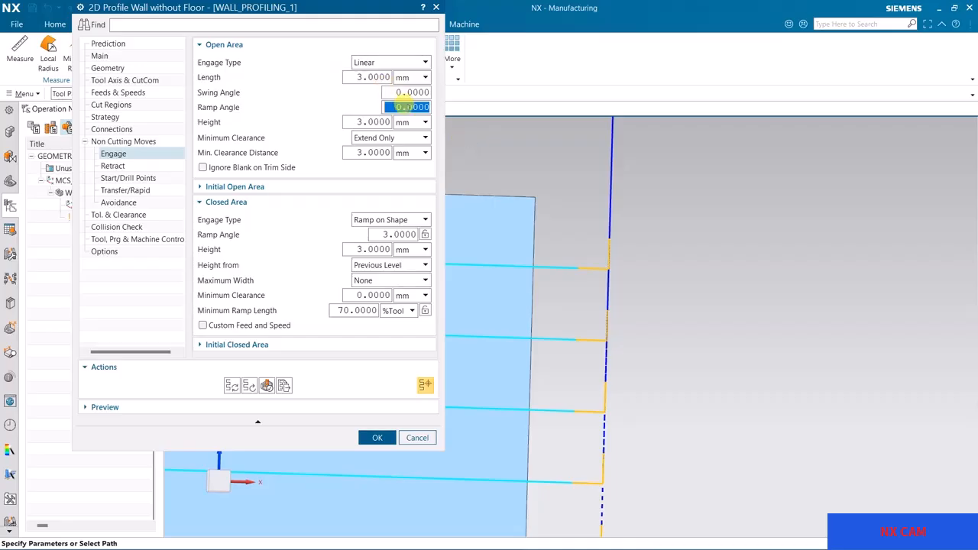
type("5")
left_click(231, 385)
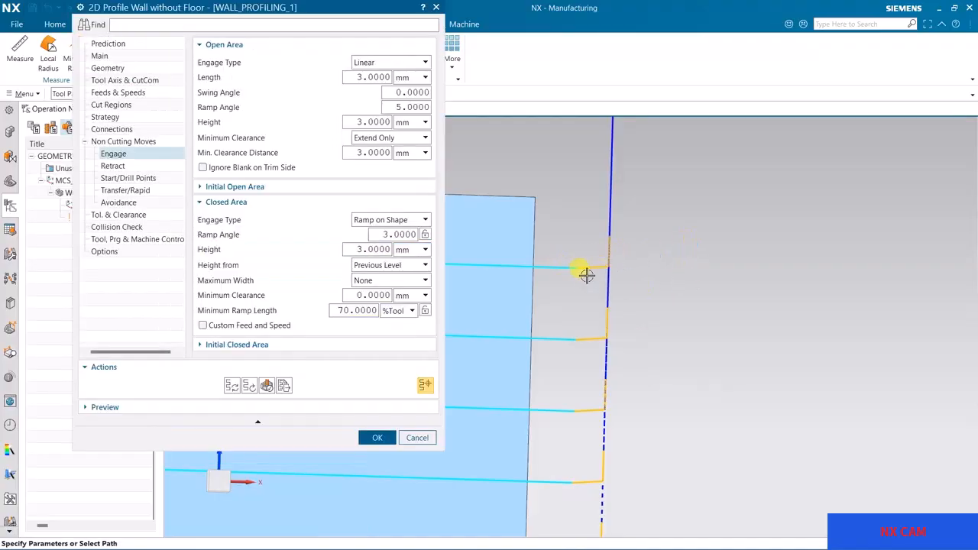
Set the open area linear engage swing angle to 10 and regenerate the tool path, viewing the approach from above.
scroll(604, 272, "up", 3)
middle_click_drag(647, 236, 709, 160)
key("F8")
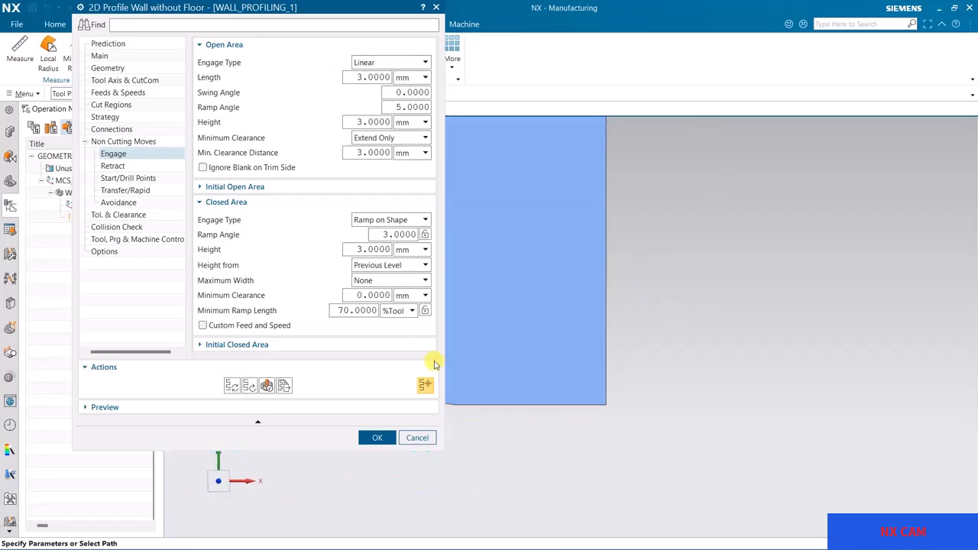
left_click(251, 385)
scroll(622, 425, "up", 4)
scroll(622, 425, "up", 3)
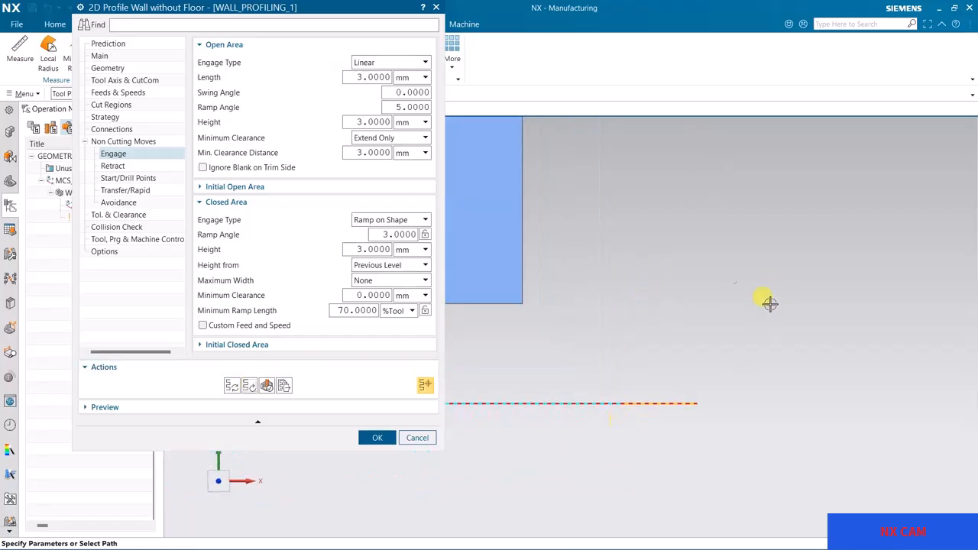
type("10")
left_click(232, 385)
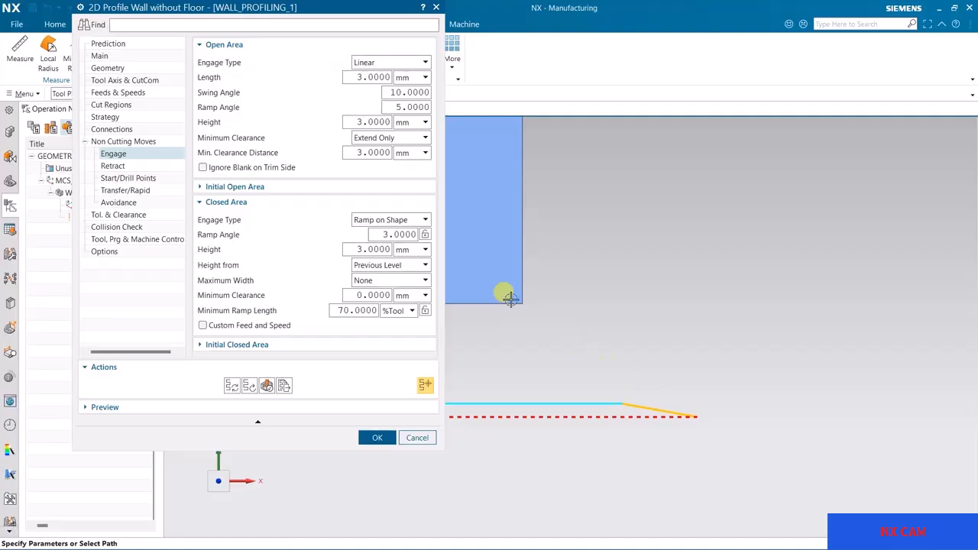
Review the available open area engage types and the whole tool path, keep the Linear type, and accept the WALL_PROFILING_1 operation.
left_click(367, 63)
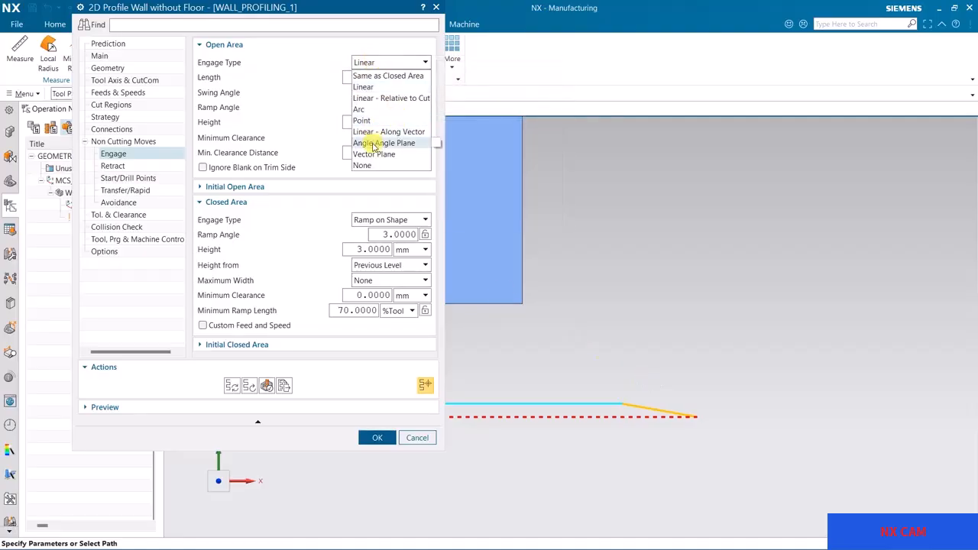
left_click(384, 62)
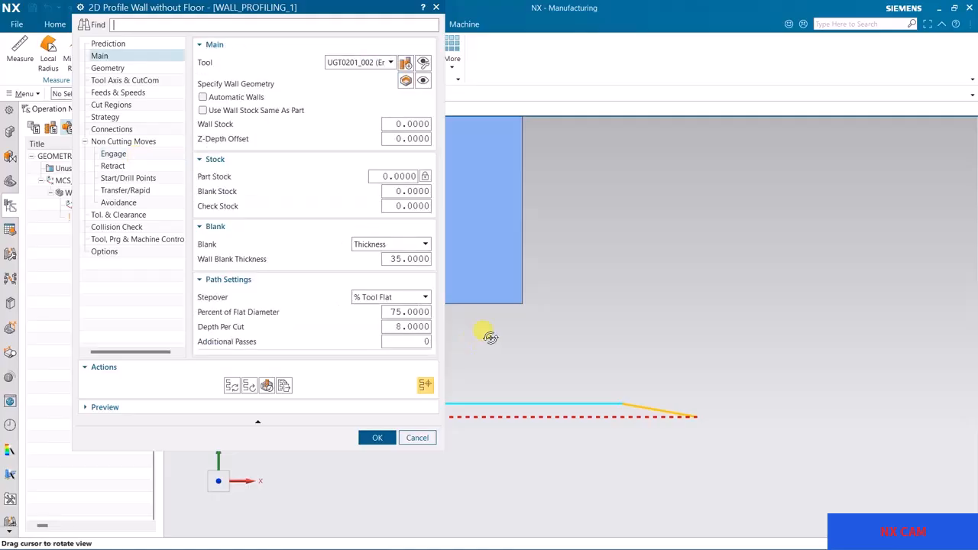
middle_click_drag(484, 333, 729, 381)
scroll(741, 384, "down", 6)
middle_click_drag(689, 424, 681, 396)
scroll(685, 391, "up", 5)
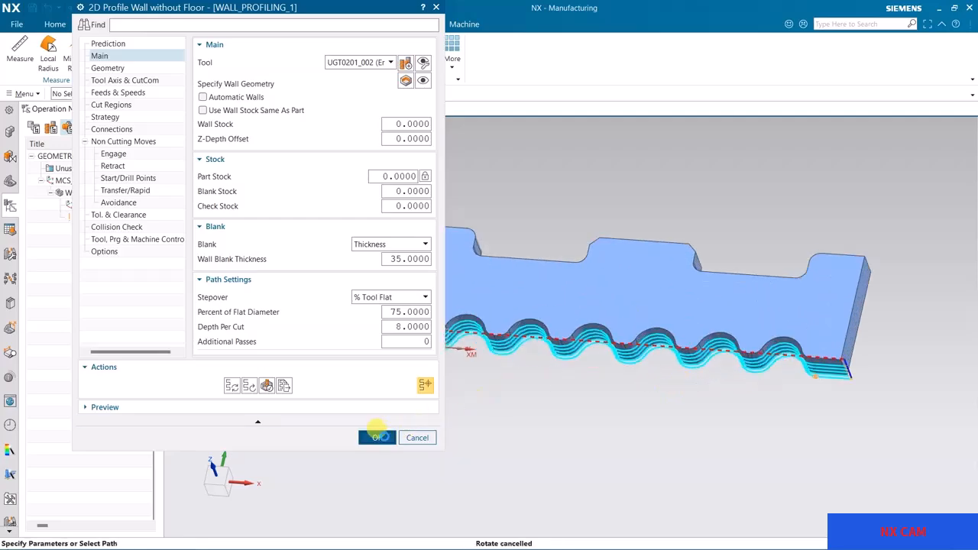
left_click(378, 436)
scroll(742, 298, "up", 2)
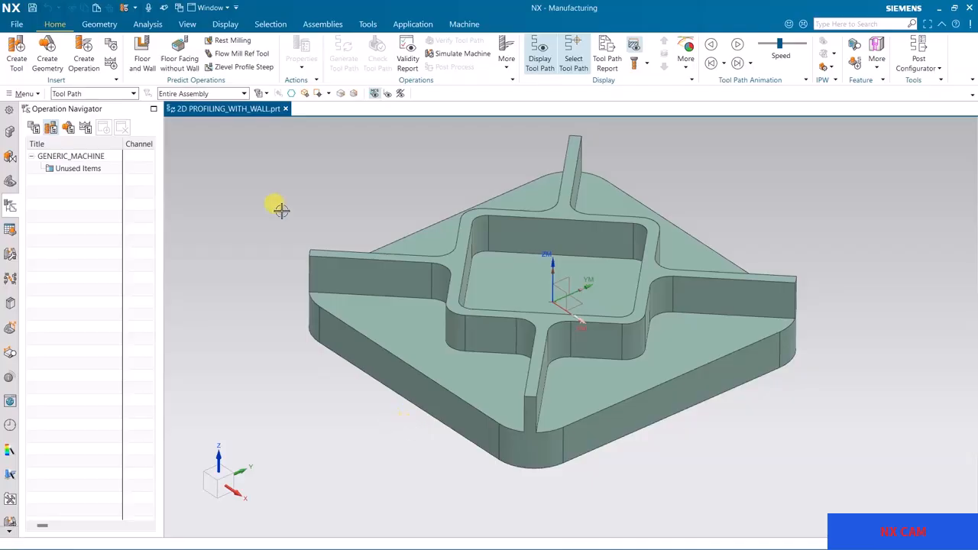
In 2D PROFILING_WITH_WALL.prt, specify the ribbed plate body as the part geometry of WORKPIECE.
left_click(84, 51)
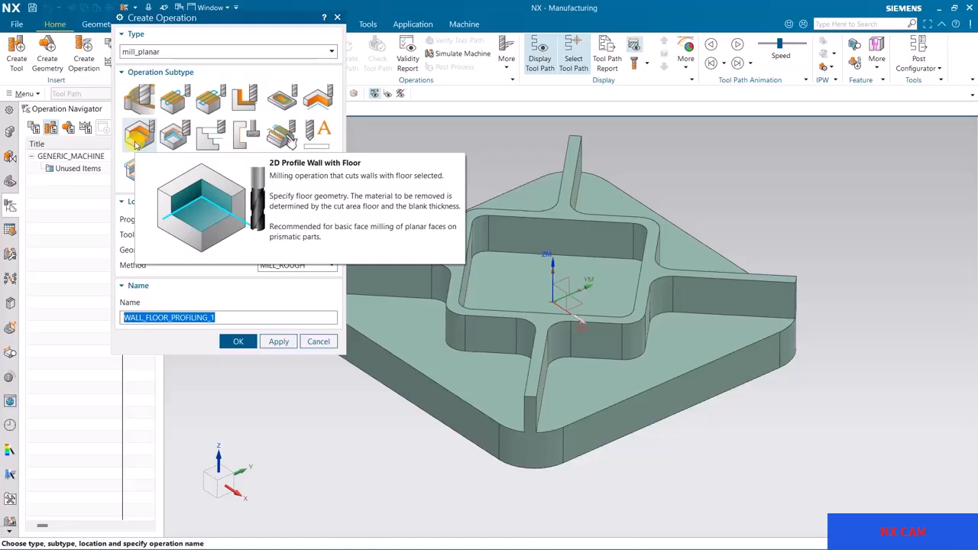
left_click(318, 341)
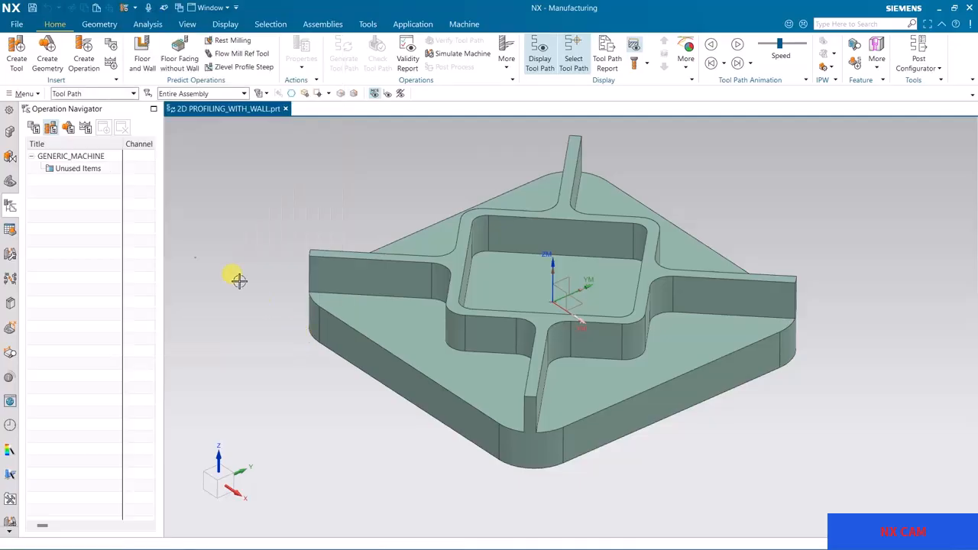
left_click(69, 129)
double_click(86, 192)
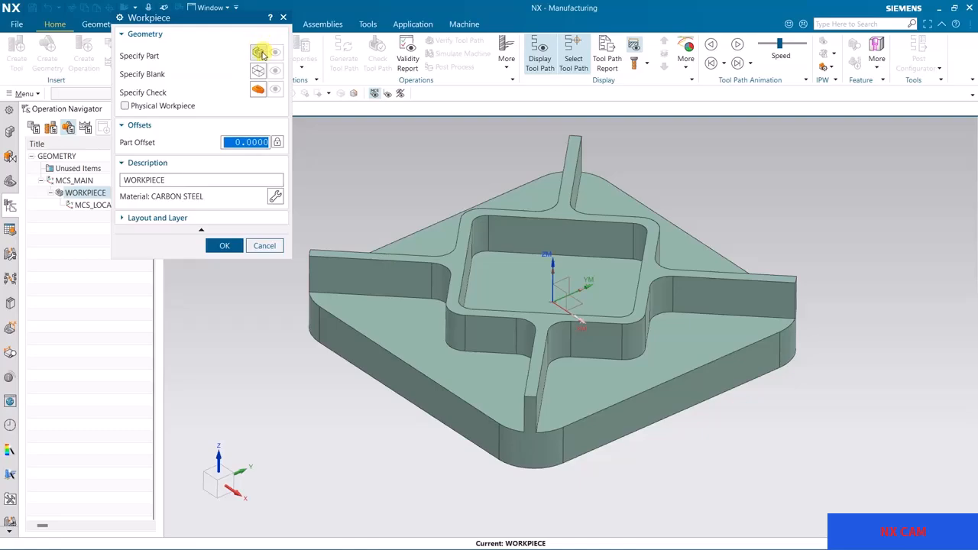
left_click(258, 53)
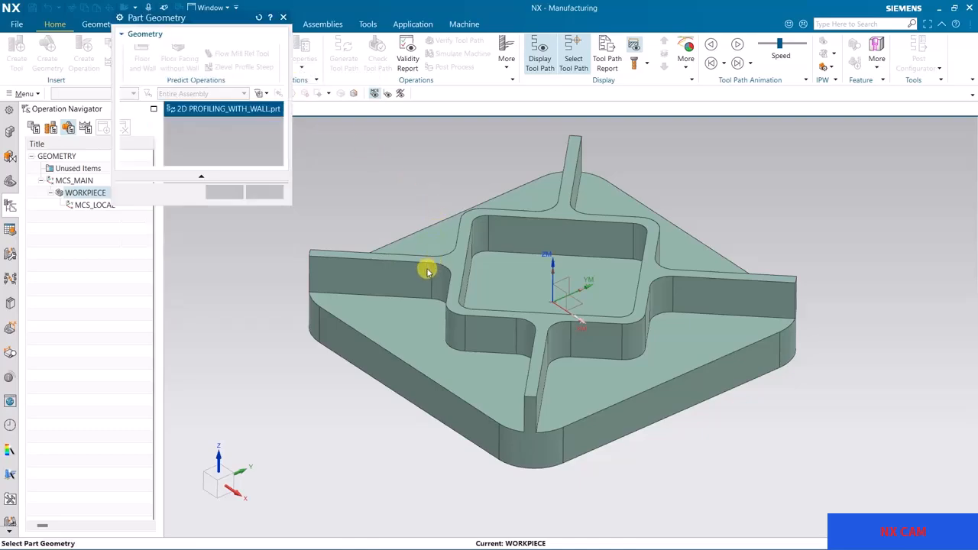
left_click(426, 264)
left_click(221, 204)
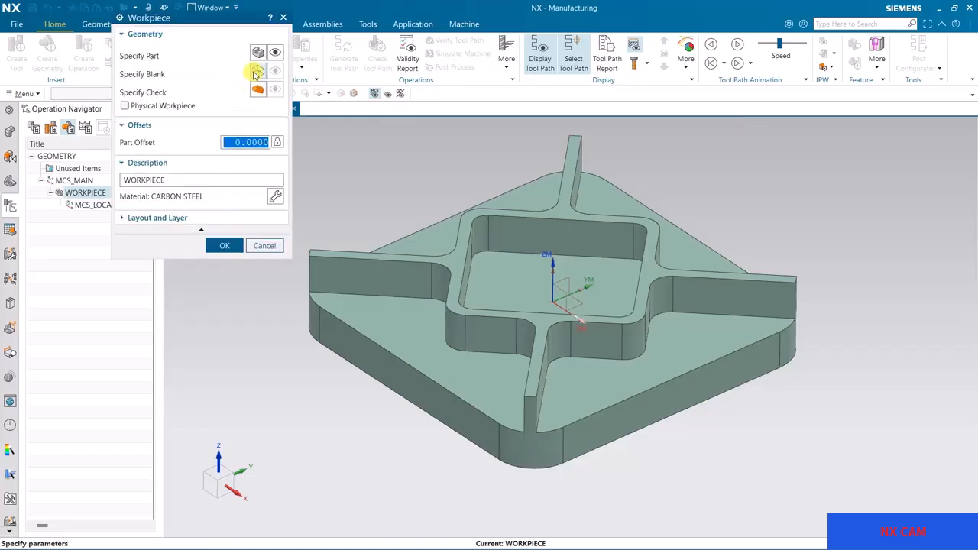
Define the WORKPIECE blank as a Part Outline with zero limits and offset, keep the part offset at 0, and accept the workpiece.
left_click(257, 72)
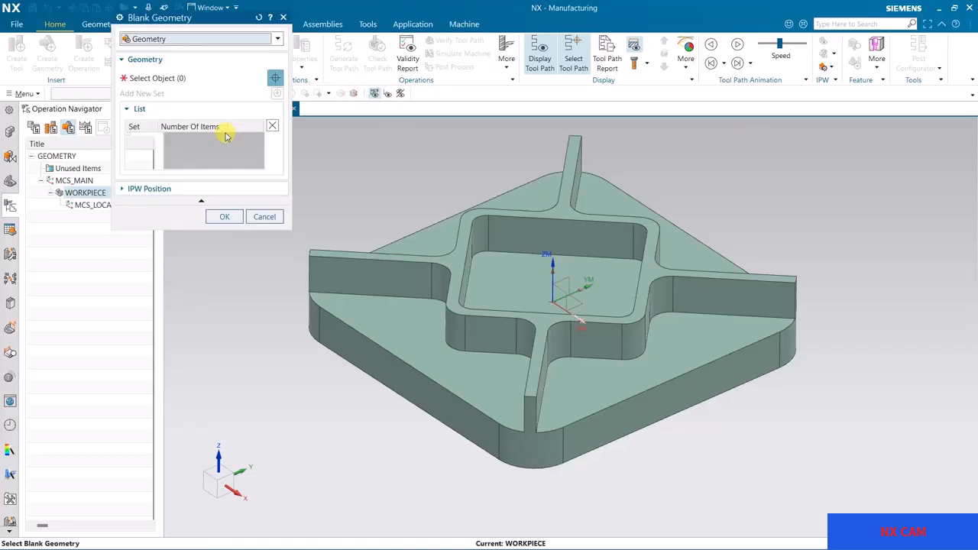
left_click(142, 38)
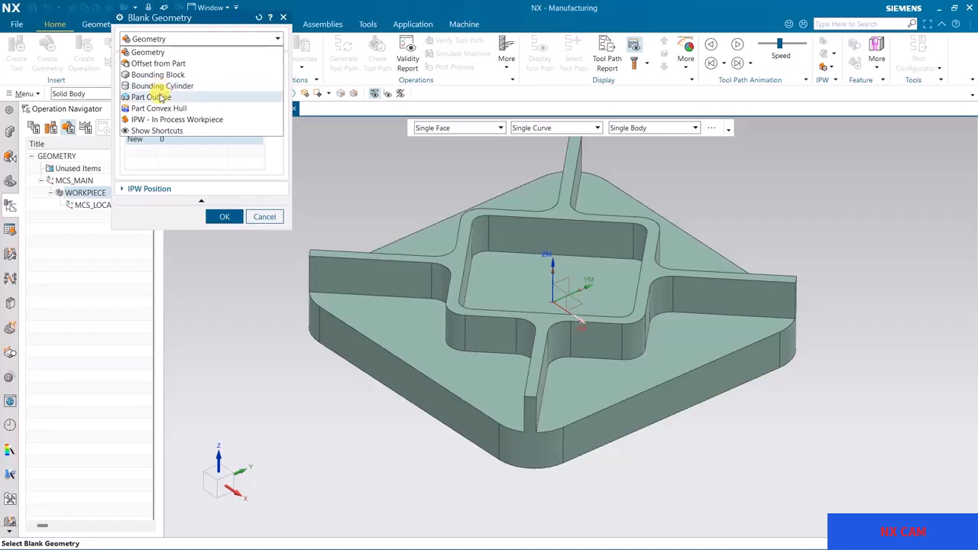
left_click(151, 97)
middle_click_drag(291, 281, 255, 243)
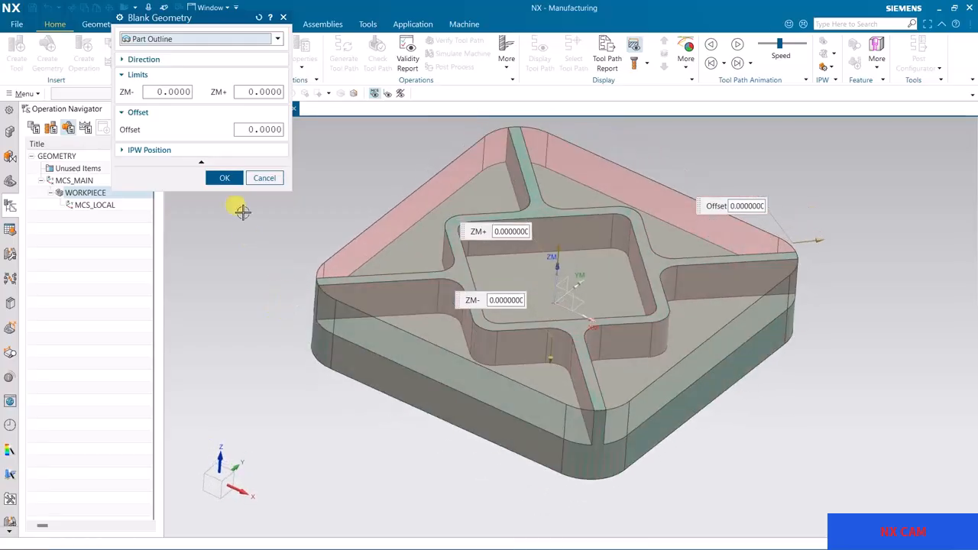
left_click(229, 178)
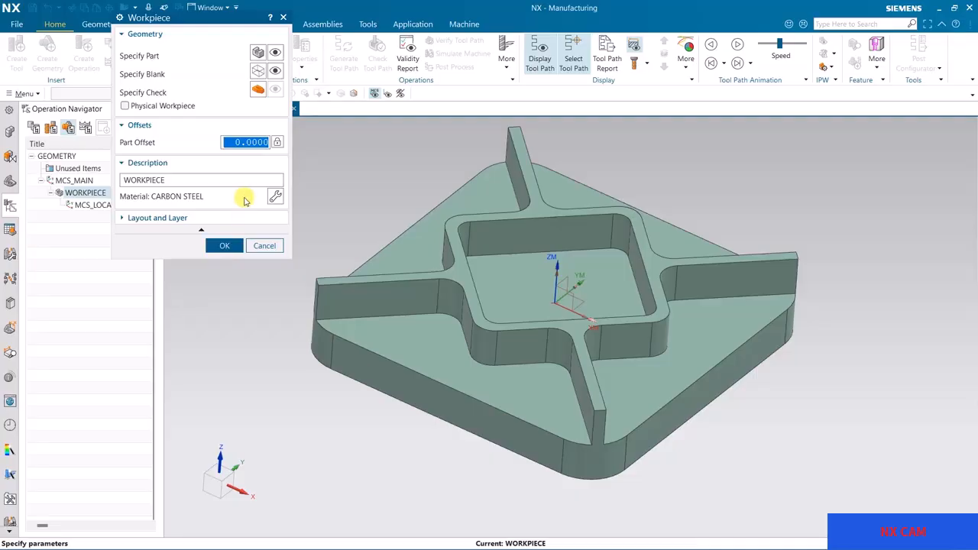
type("2")
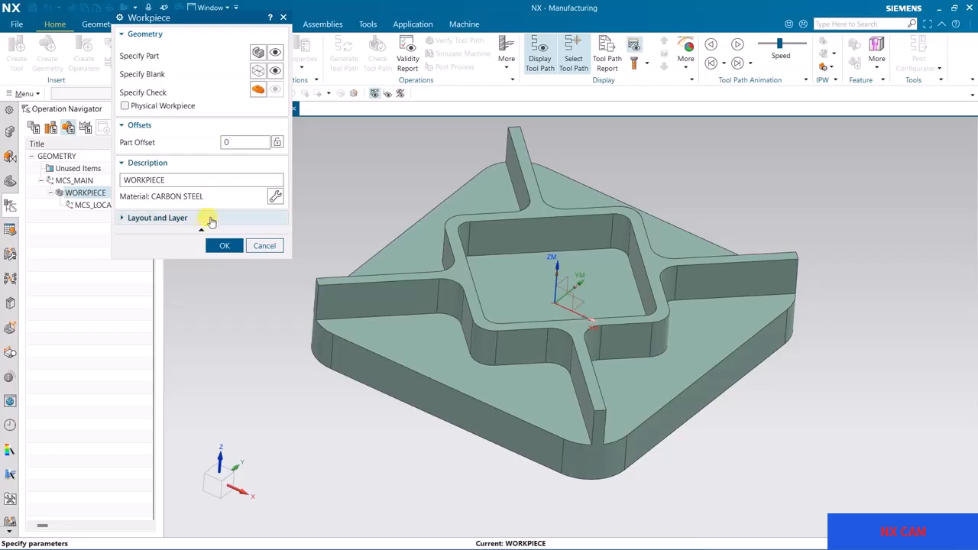
left_click(214, 246)
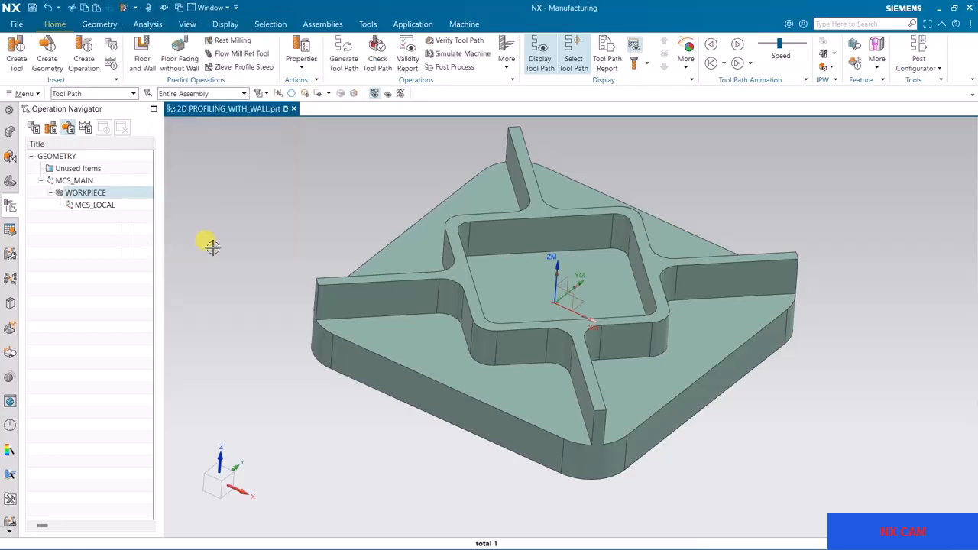
Retrieve the 8 mm non-indexable end mill ugt0201_002 from the tool library, previewing it on the part.
left_click(16, 55)
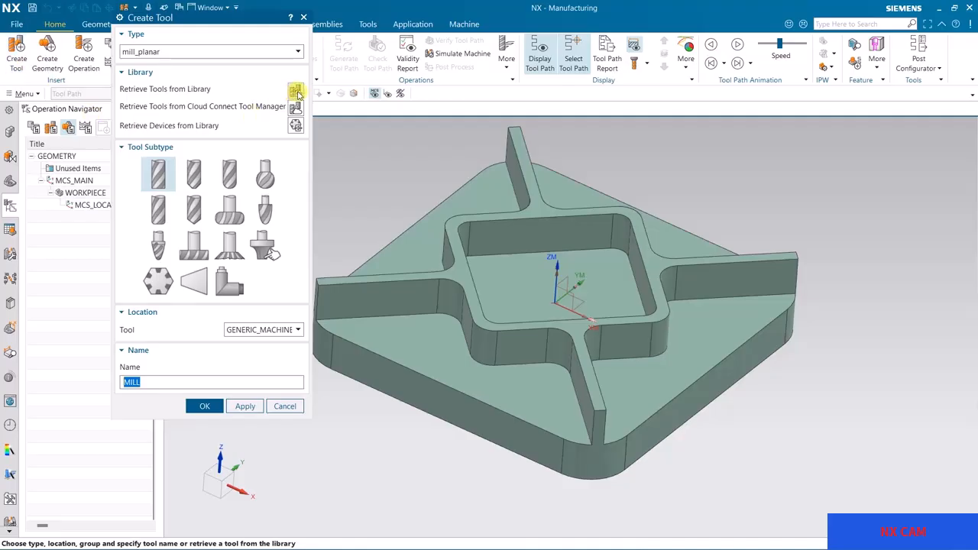
left_click(297, 91)
left_click(123, 65)
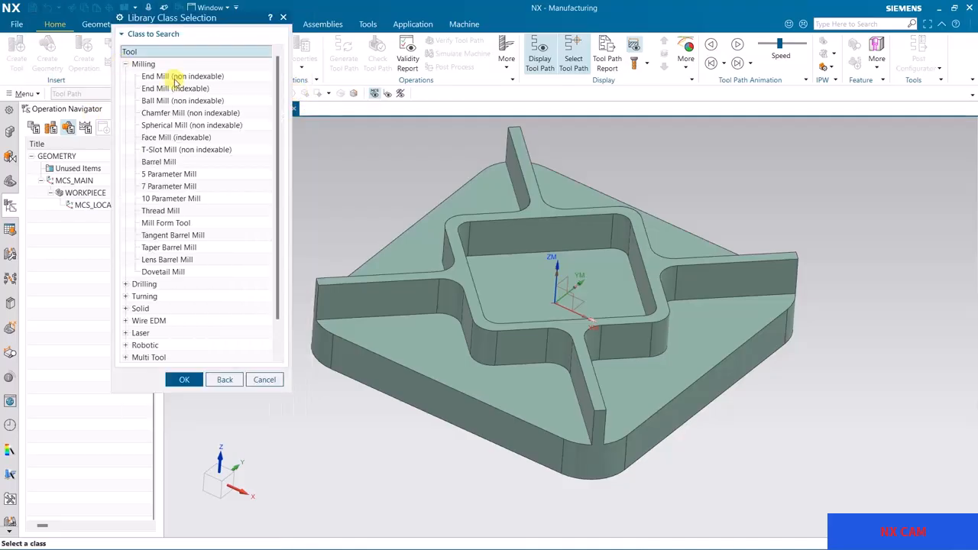
double_click(163, 76)
left_click(184, 440)
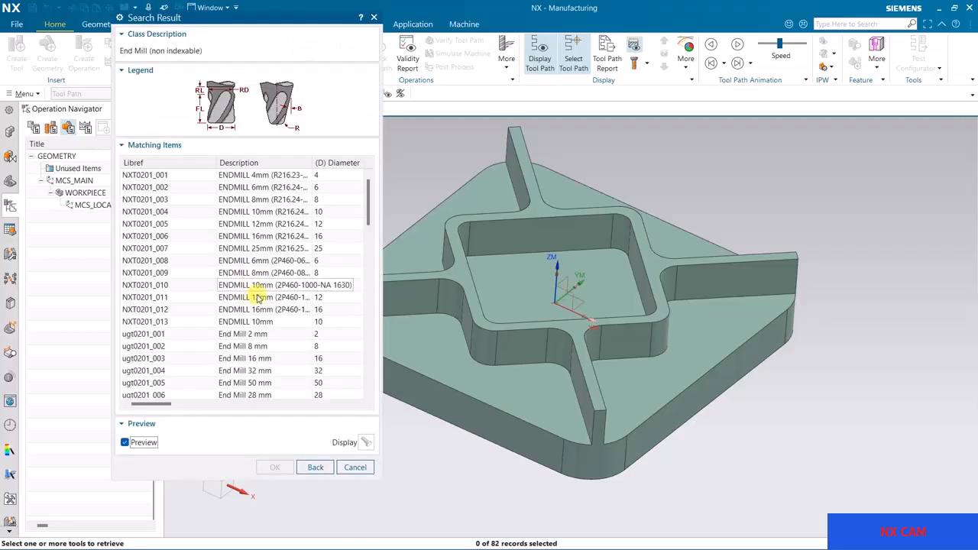
left_click(252, 346)
middle_click_drag(468, 425, 443, 412)
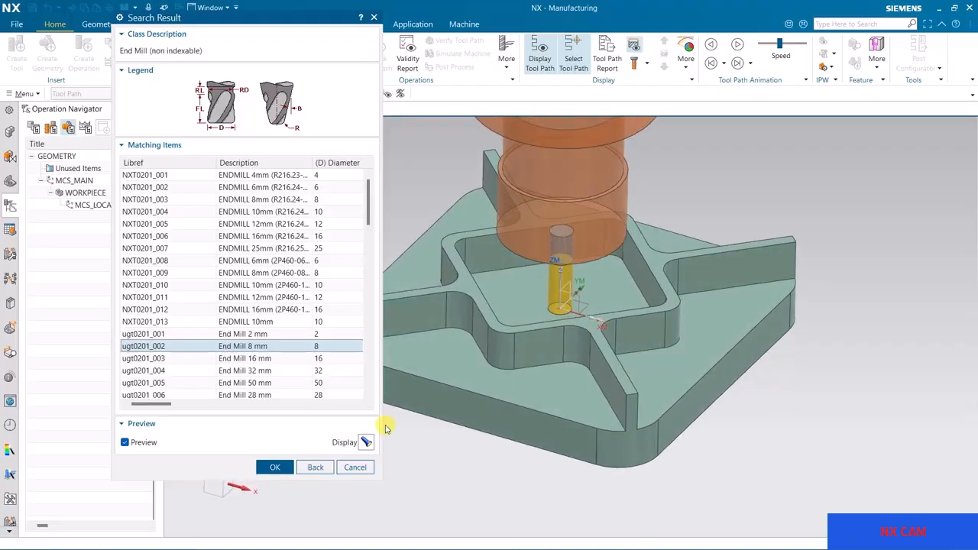
left_click(275, 467)
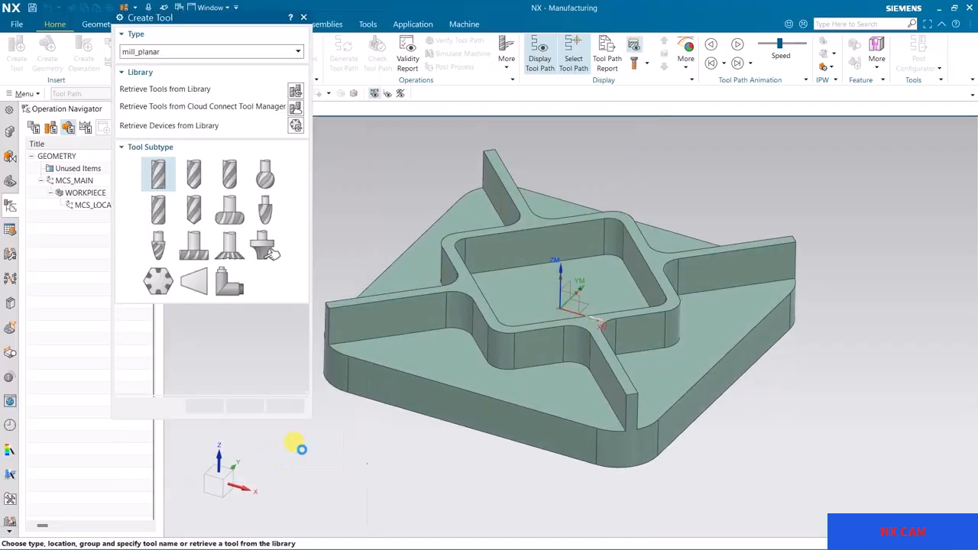
left_click(284, 406)
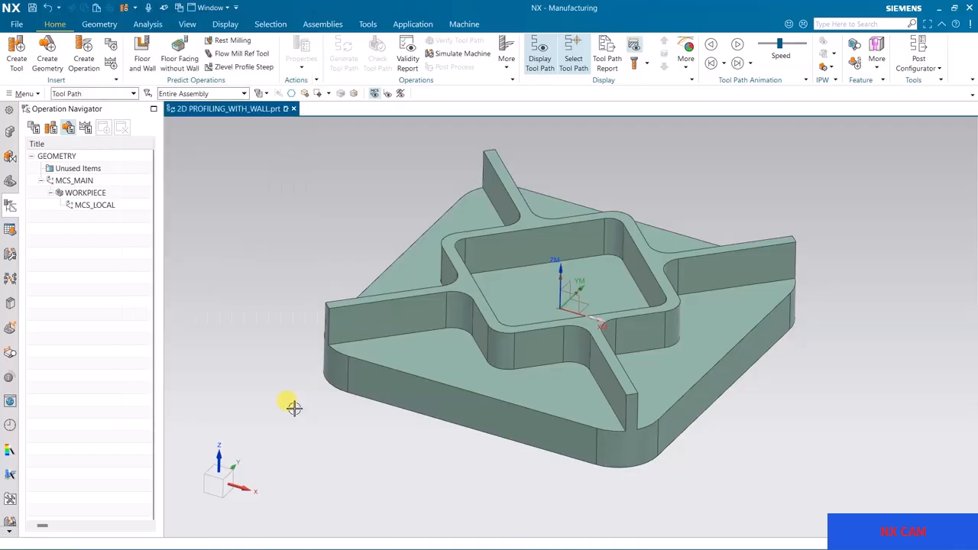
Create a 2D Profile Wall with Floor operation in PROGRAM using tool UGT0201_002, geometry WORKPIECE and method MILL_FINISH.
left_click(82, 52)
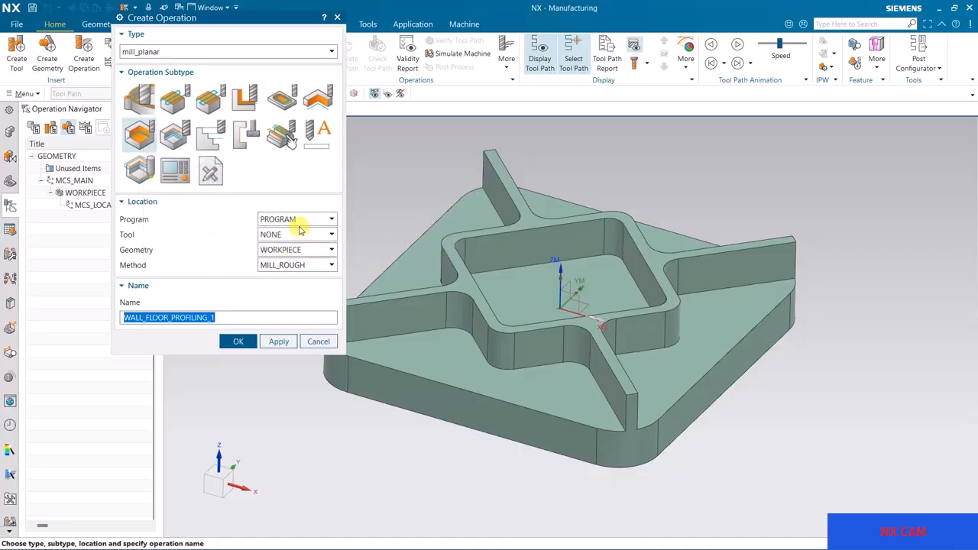
left_click(294, 235)
left_click(284, 255)
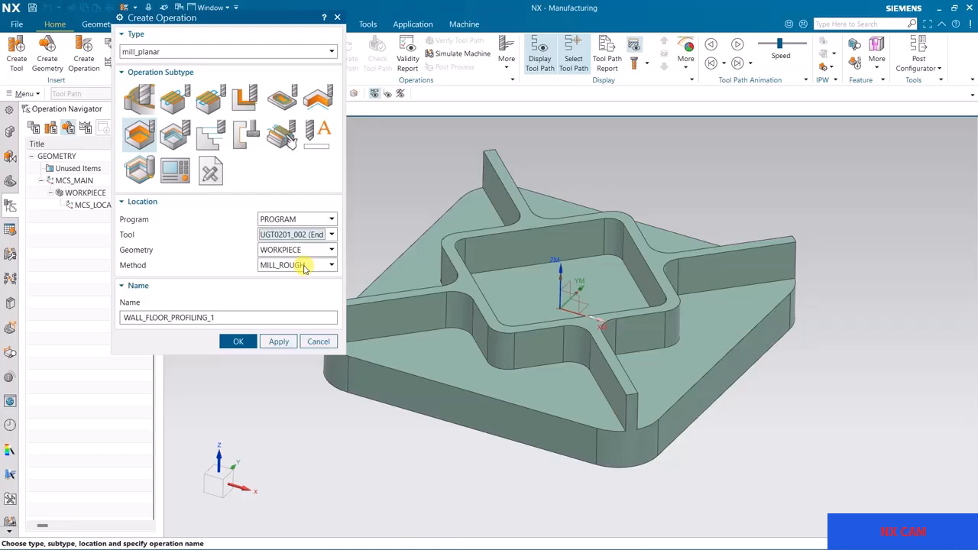
left_click(290, 266)
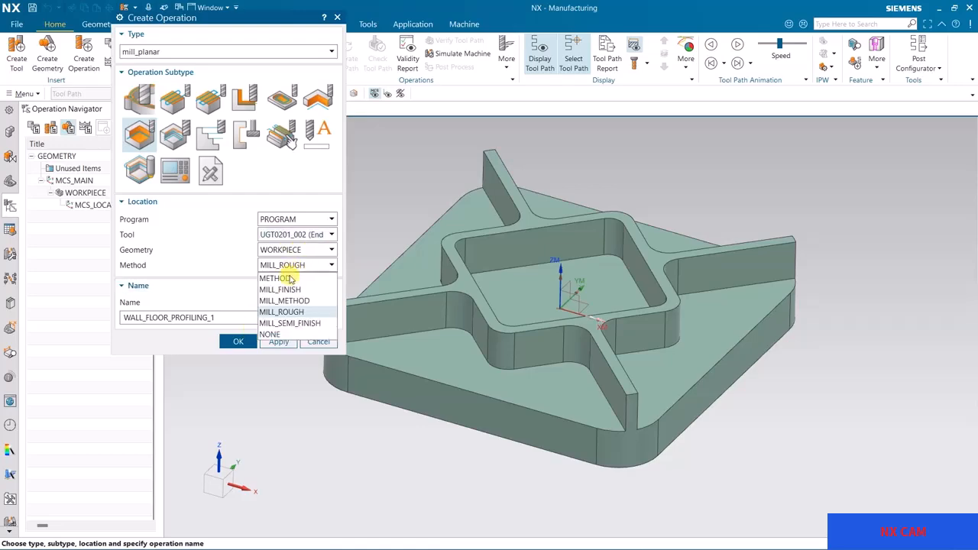
left_click(289, 288)
left_click(238, 342)
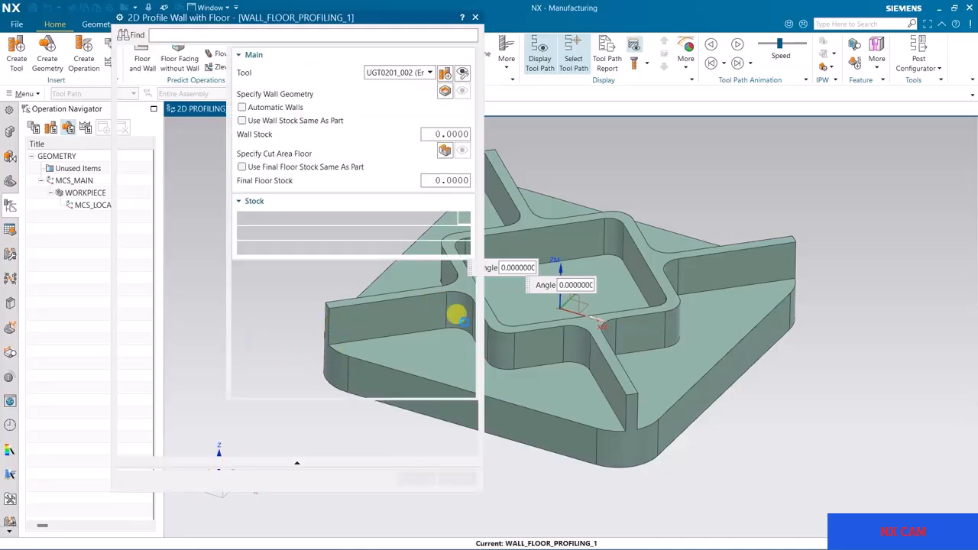
Specify the four outer floor faces between the ribs as the cut area floor, each in its own set.
middle_click_drag(567, 236, 694, 236)
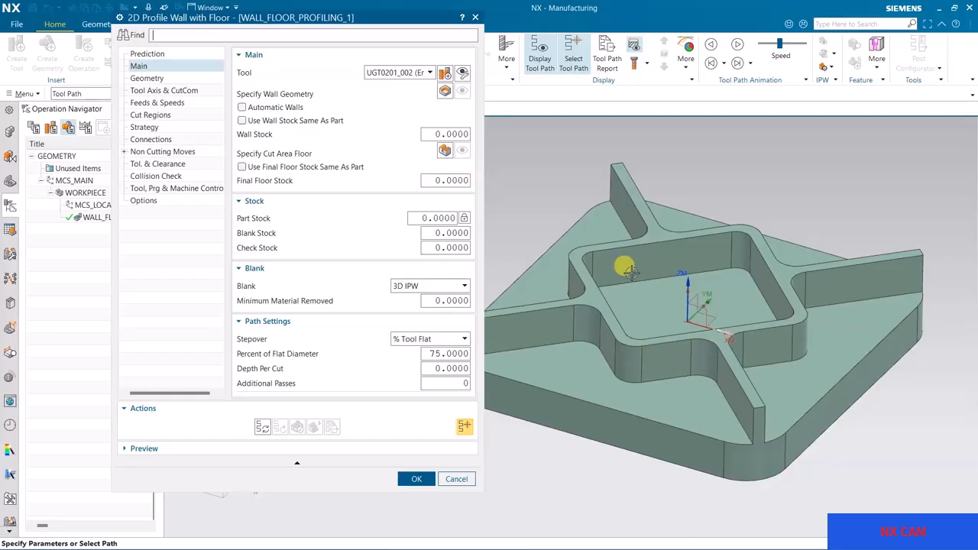
left_click(446, 152)
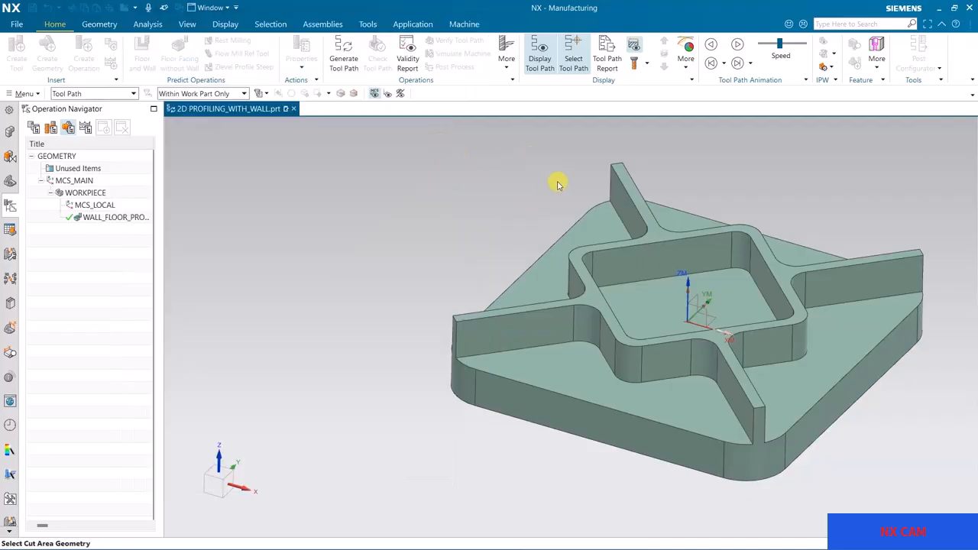
left_click(555, 361)
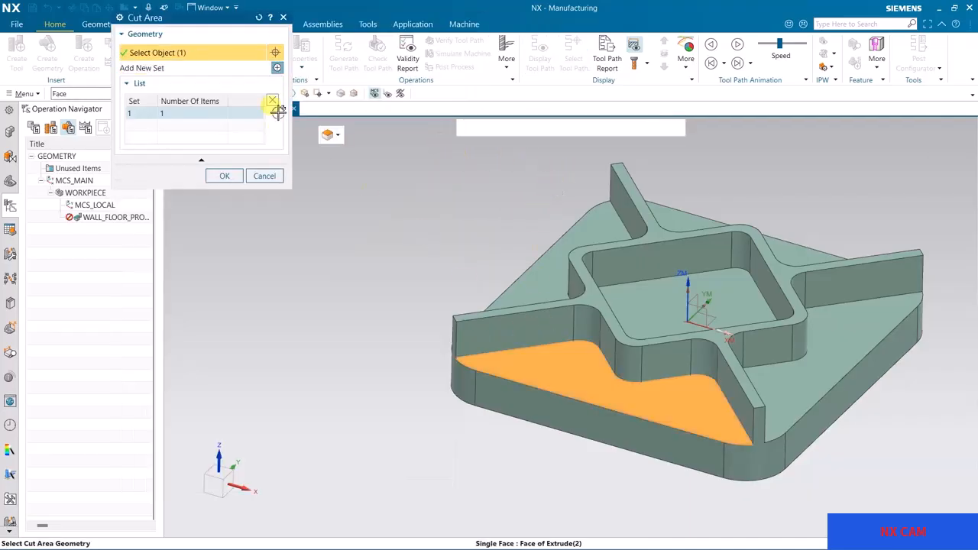
left_click(276, 67)
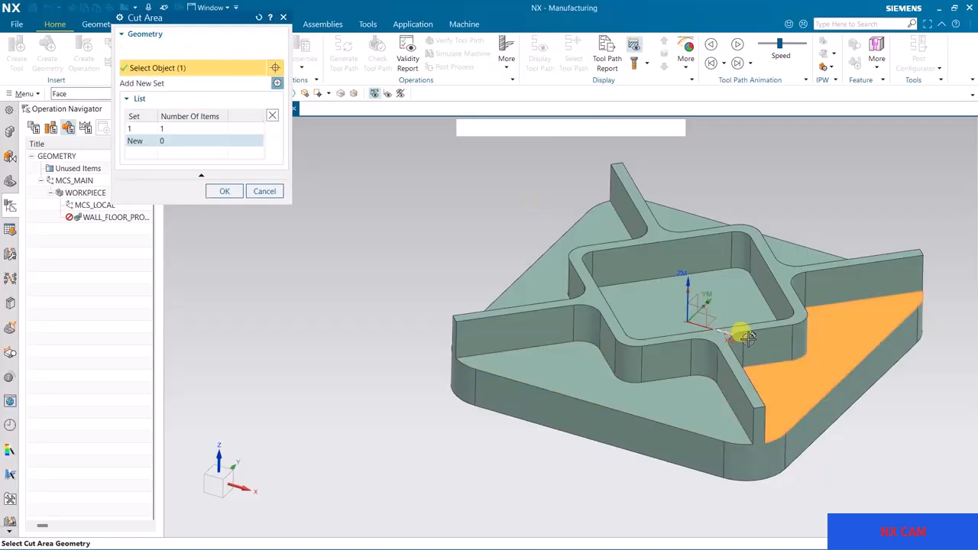
left_click(779, 363)
left_click(277, 67)
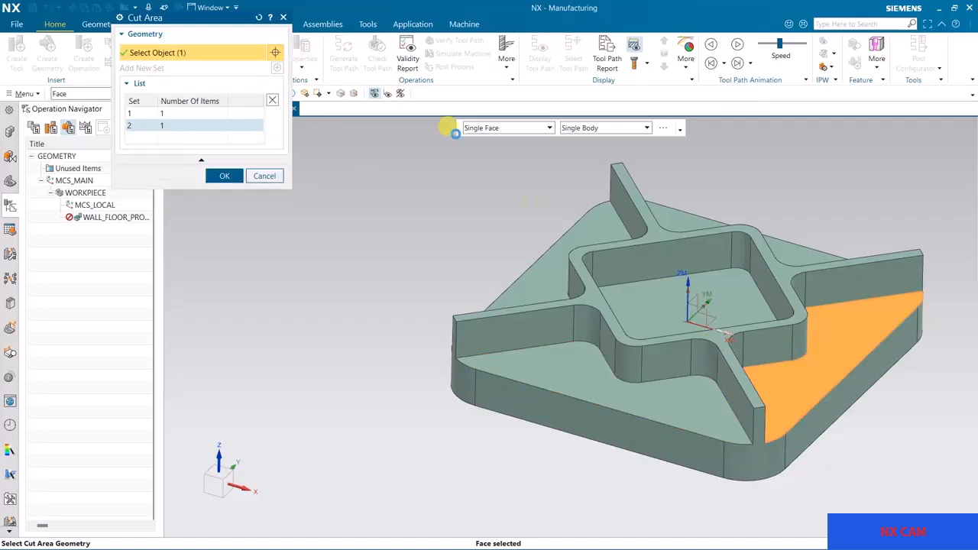
left_click(682, 222)
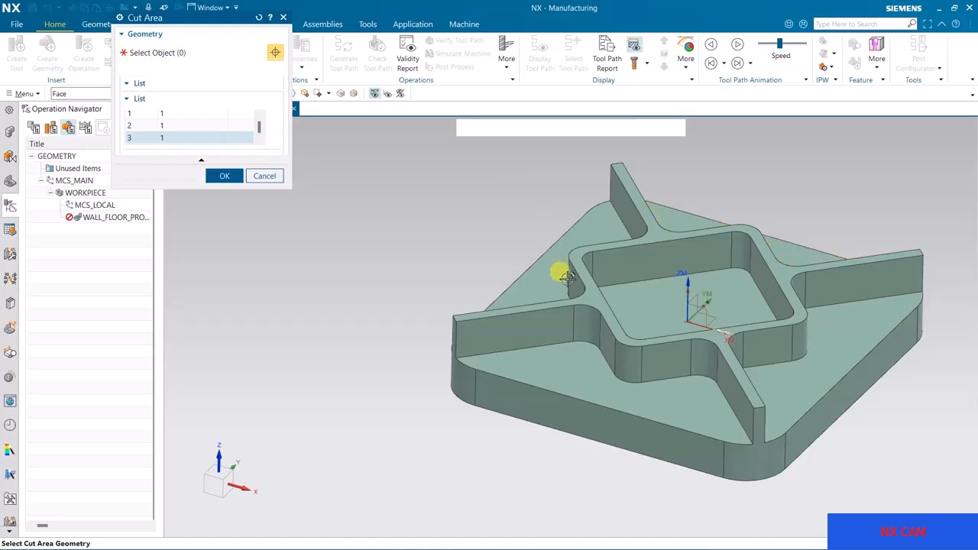
left_click(224, 176)
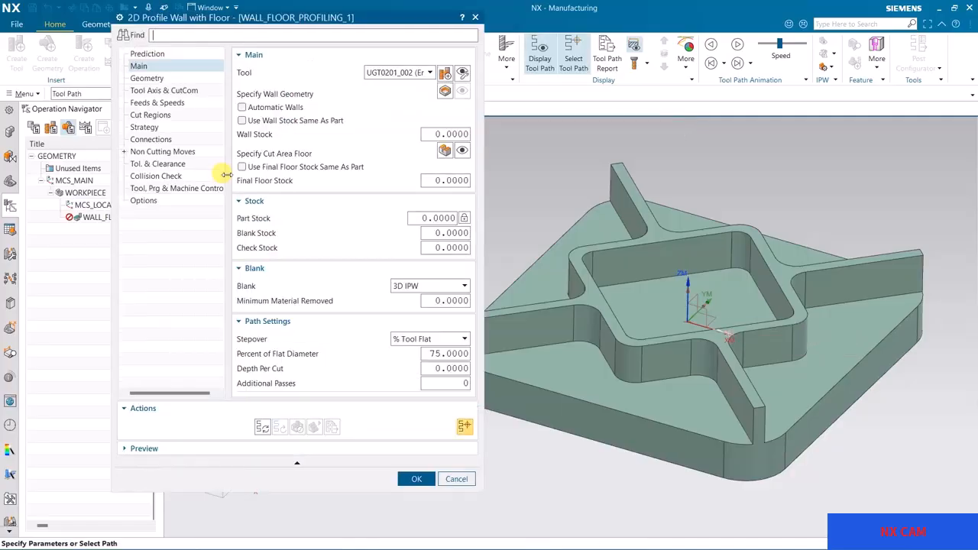
Turn on Automatic Walls, set the depth per cut to 1, and generate the wall profiling tool path.
left_click(256, 108)
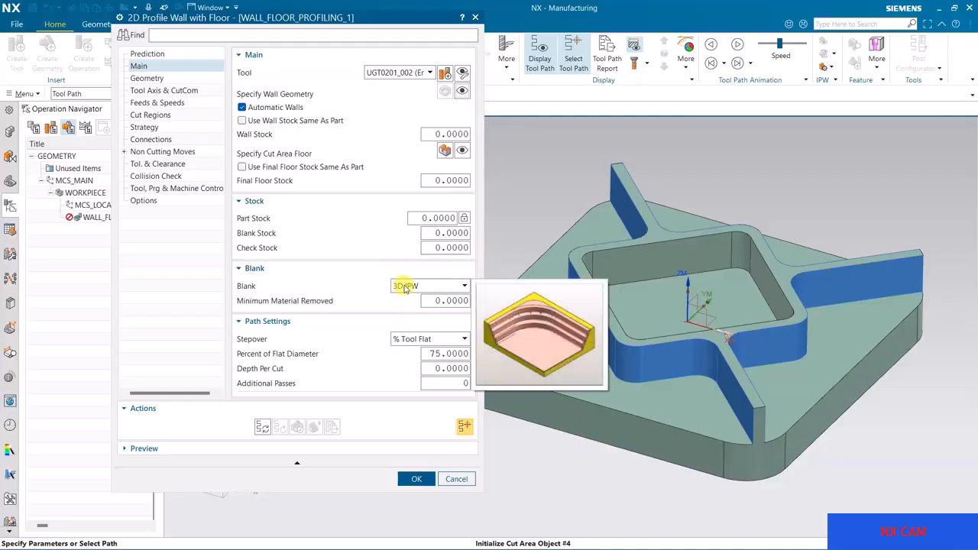
double_click(449, 368)
type("1")
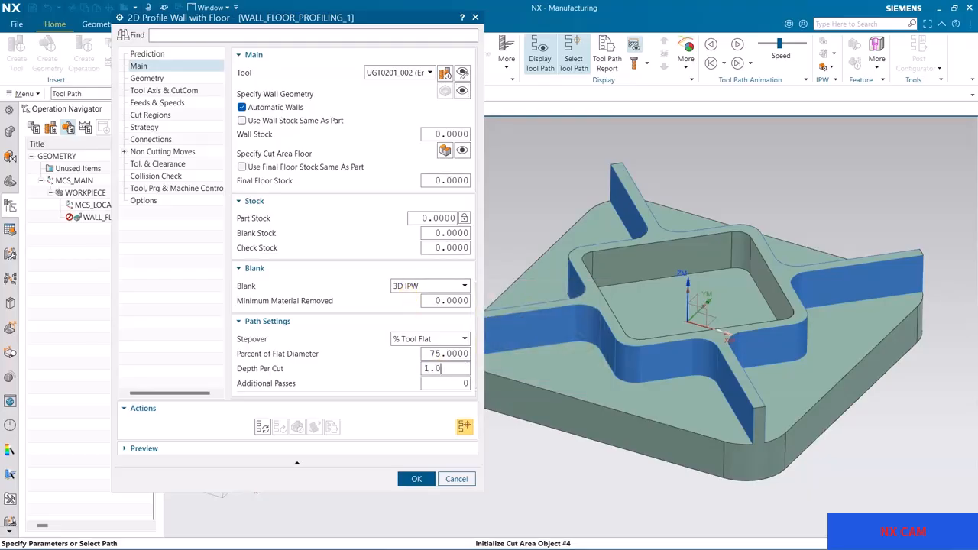
left_click(262, 426)
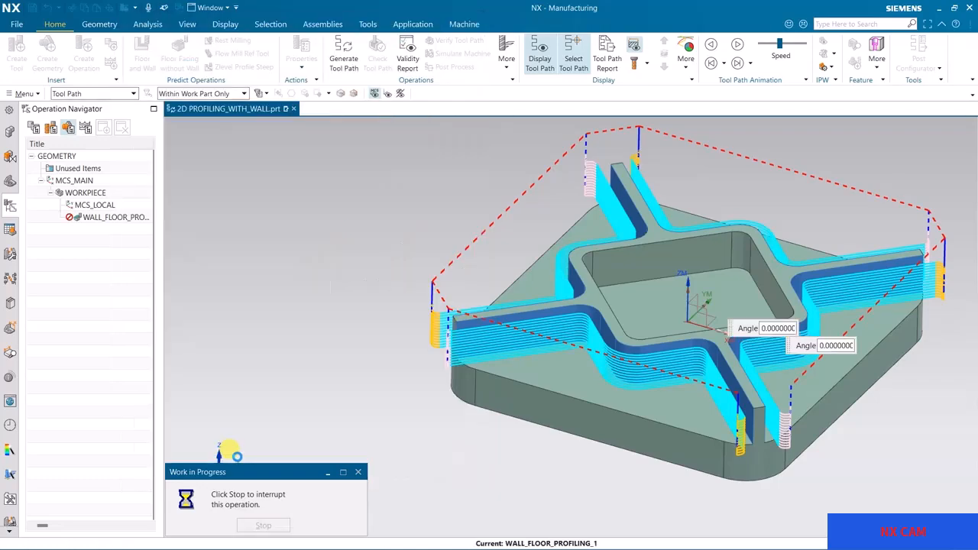
Verify the tool path in Replay and 3D Dynamic, stop the material removal simulation partway, and accept the wall profiling operation.
left_click(298, 429)
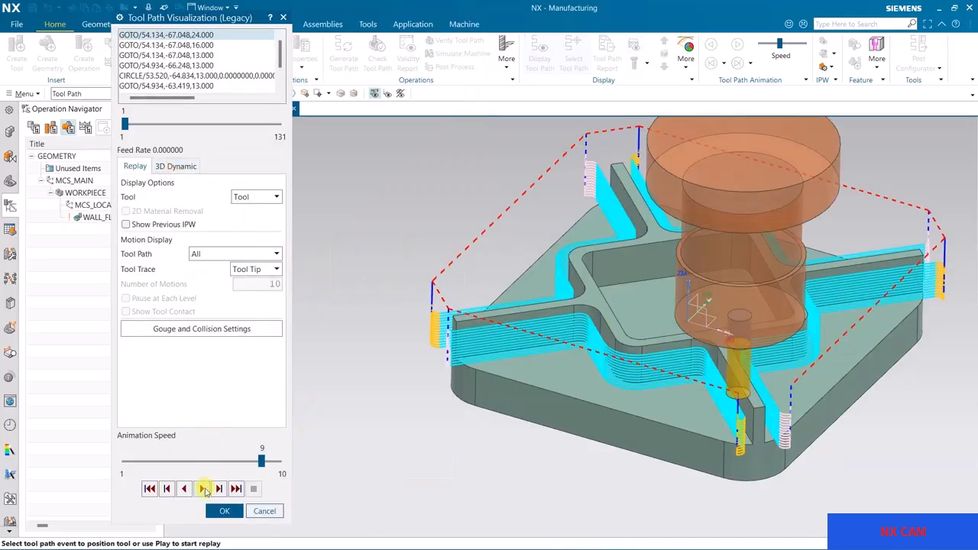
left_click(203, 489)
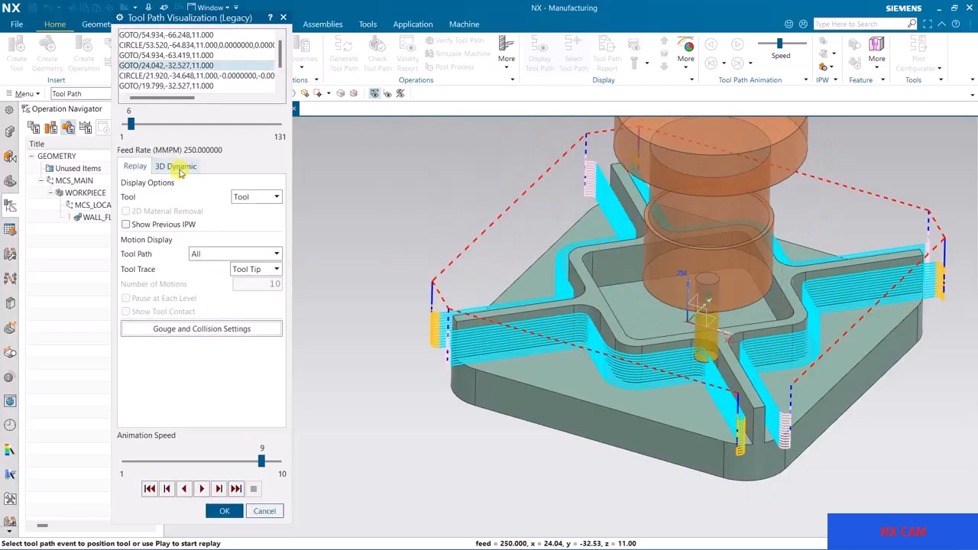
left_click(176, 166)
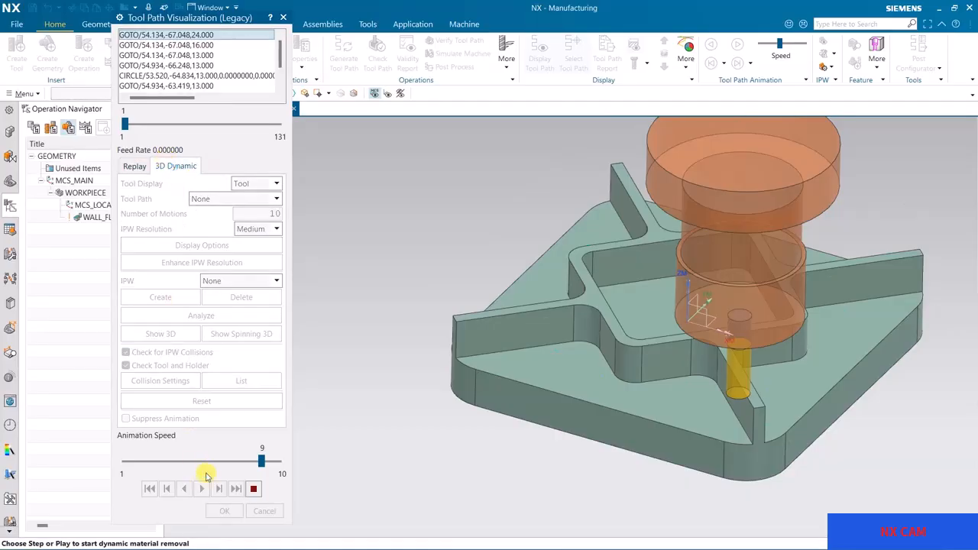
left_click(203, 488)
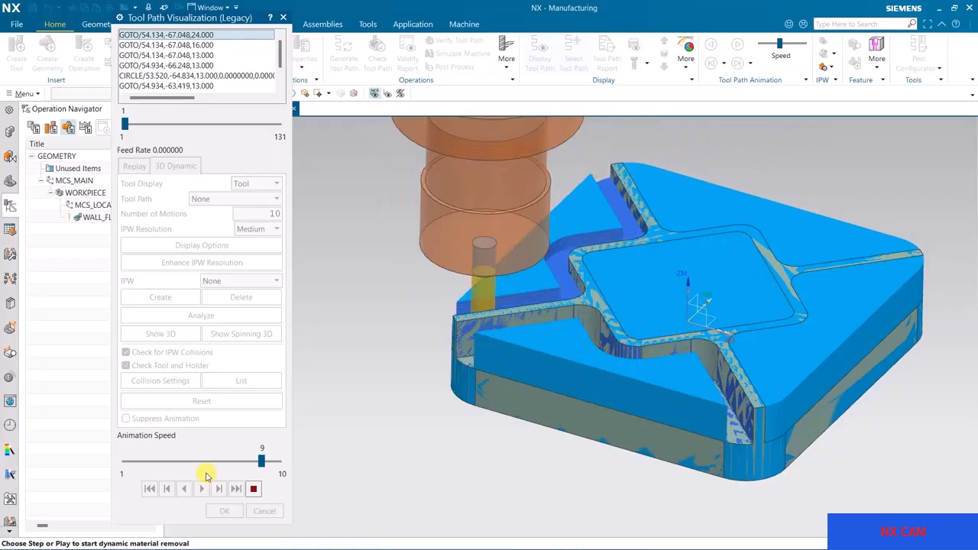
left_click(255, 489)
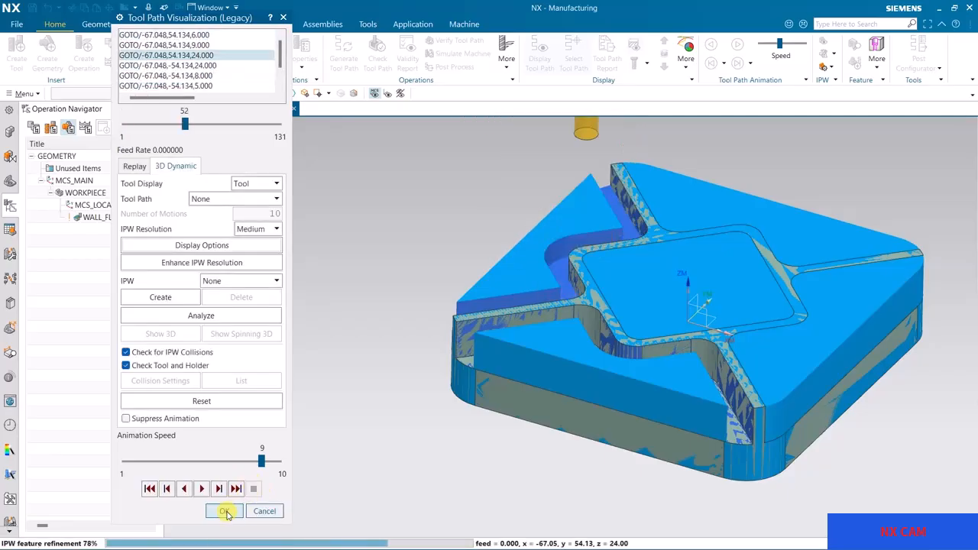
left_click(224, 511)
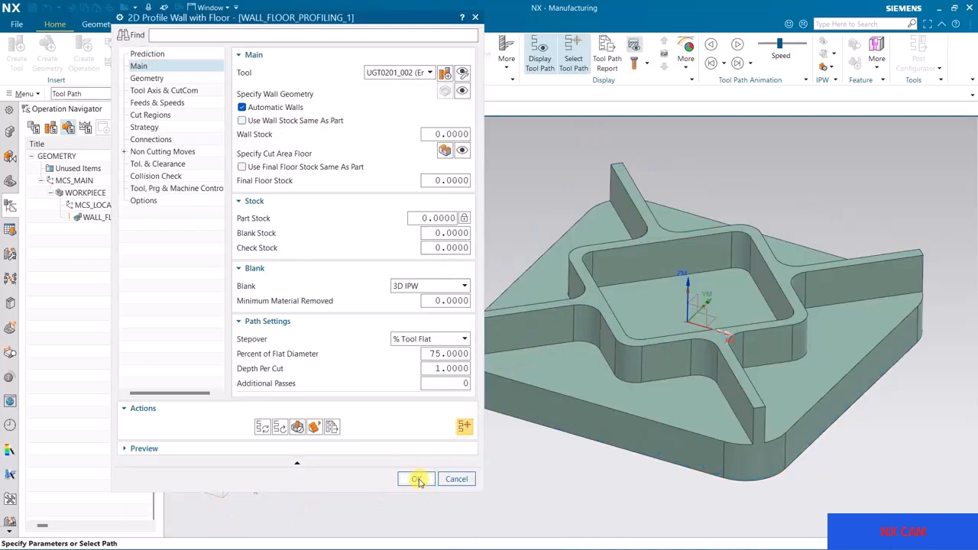
left_click(412, 476)
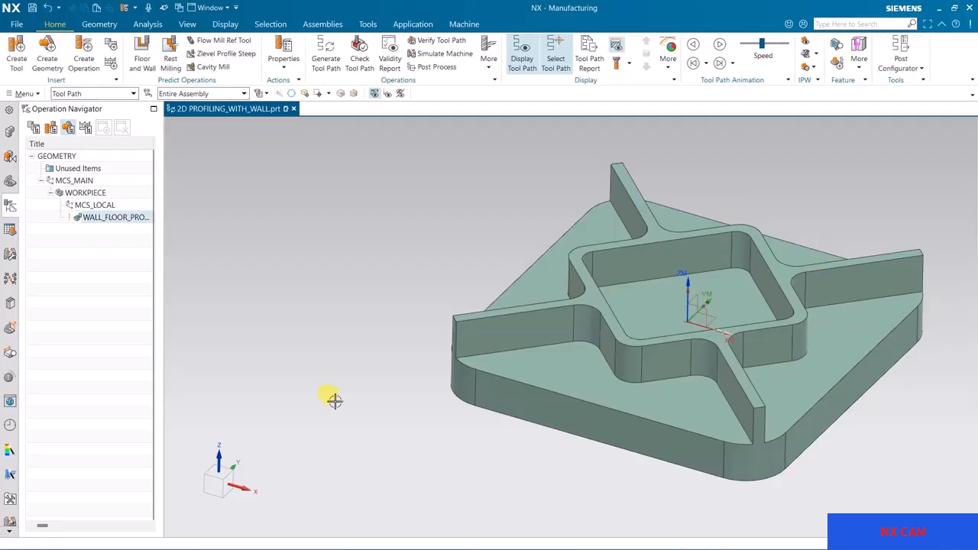
Create a Floor and Wall operation with tool UGT0201_002, geometry WORKPIECE and method MILL_ROUGH.
left_click(83, 61)
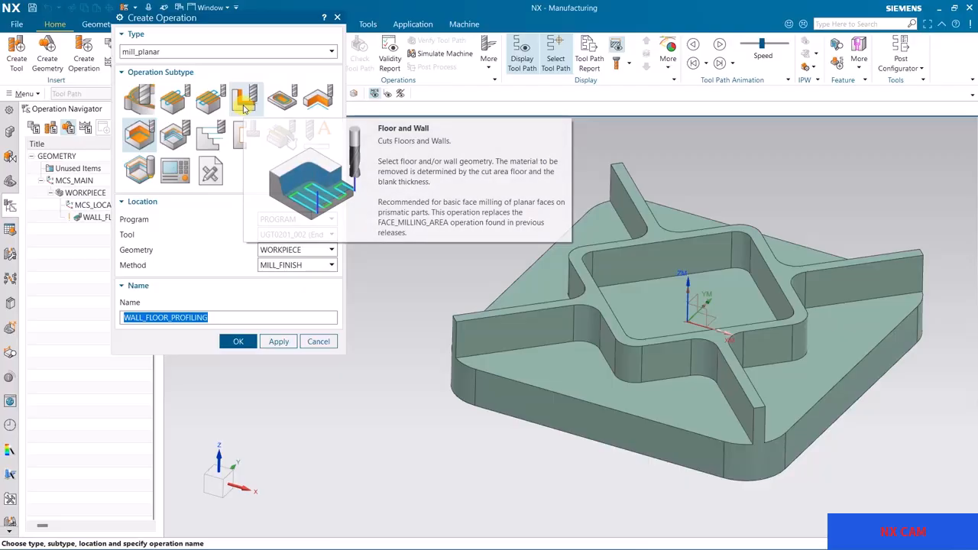
left_click(245, 99)
left_click(292, 265)
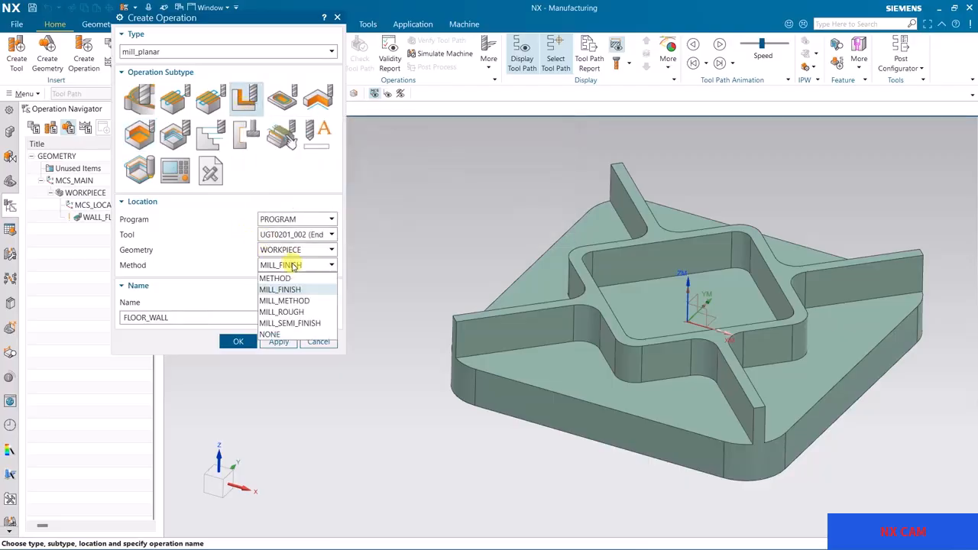
left_click(294, 313)
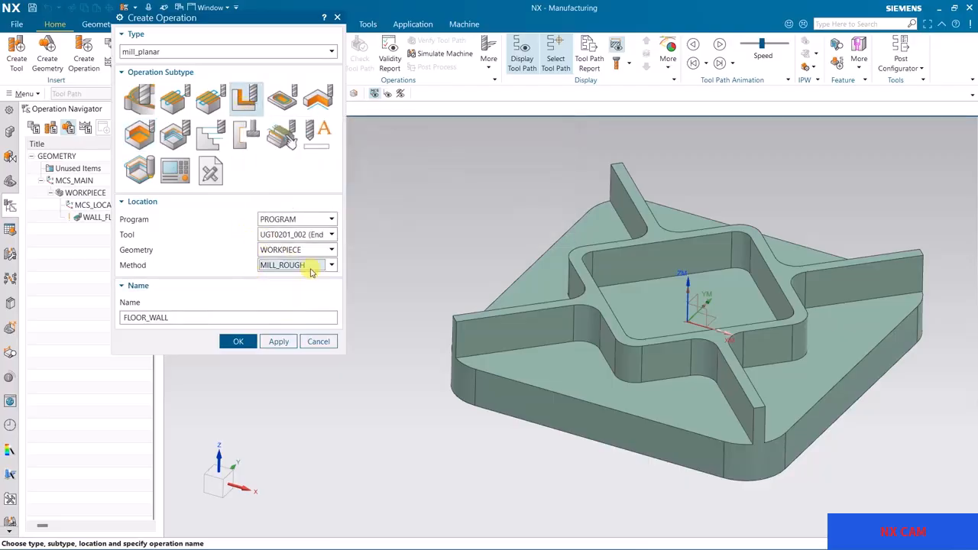
left_click(246, 340)
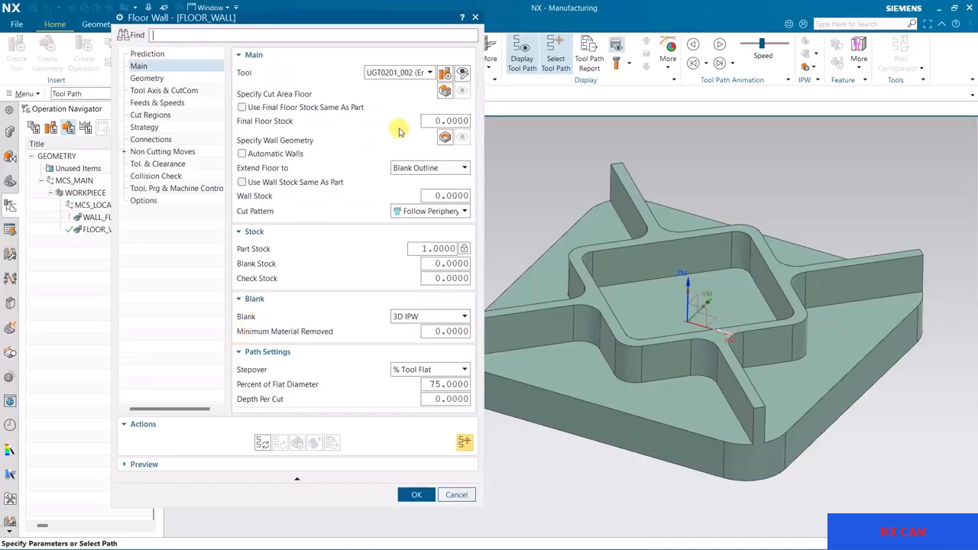
Specify the four outer floor faces between the ribs as the Floor and Wall operation's cut area floor, each in its own set.
left_click(444, 90)
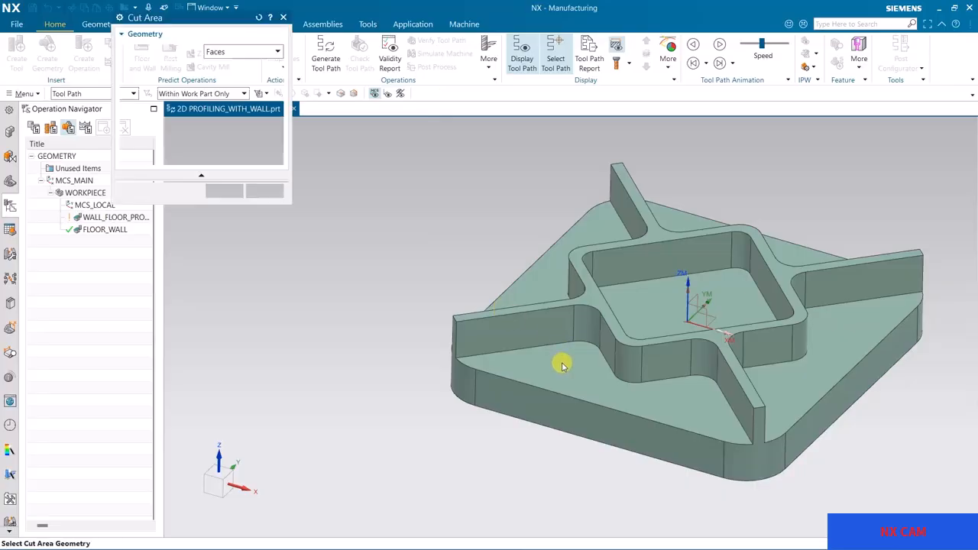
middle_click(450, 210)
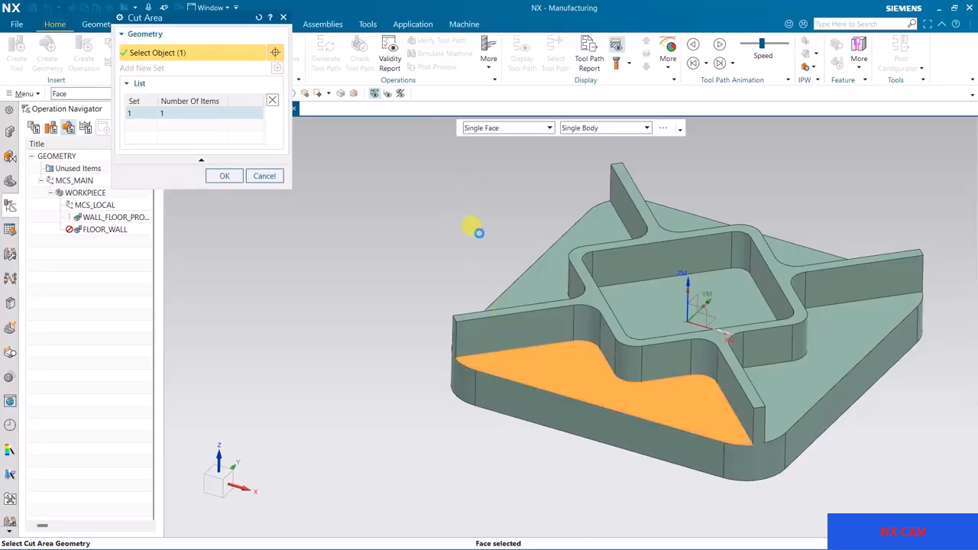
left_click(551, 279)
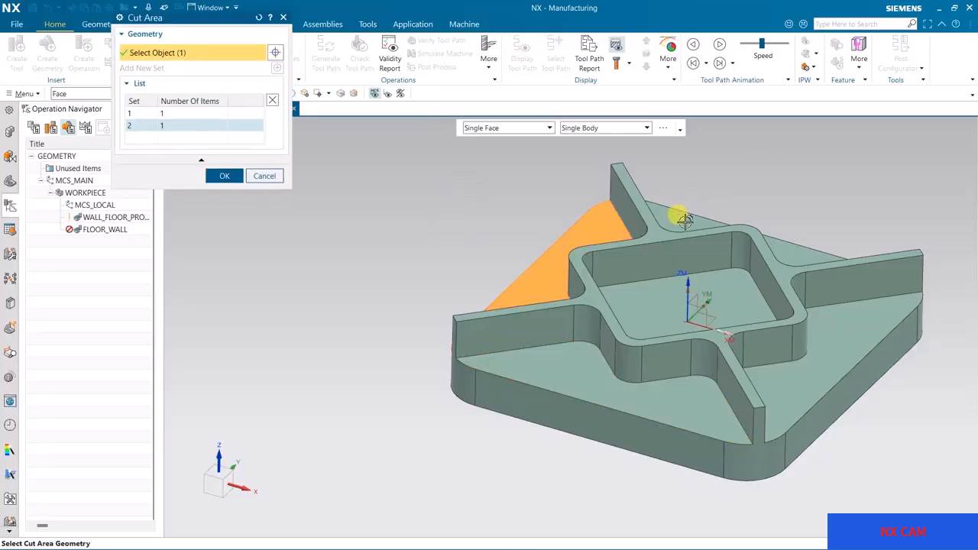
middle_click(676, 214)
left_click(677, 213)
middle_click(835, 313)
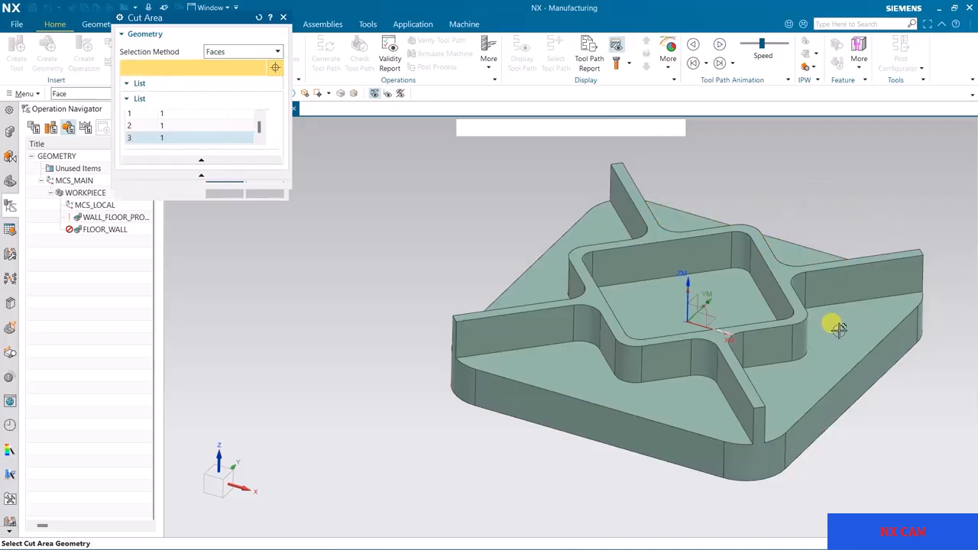
left_click(835, 323)
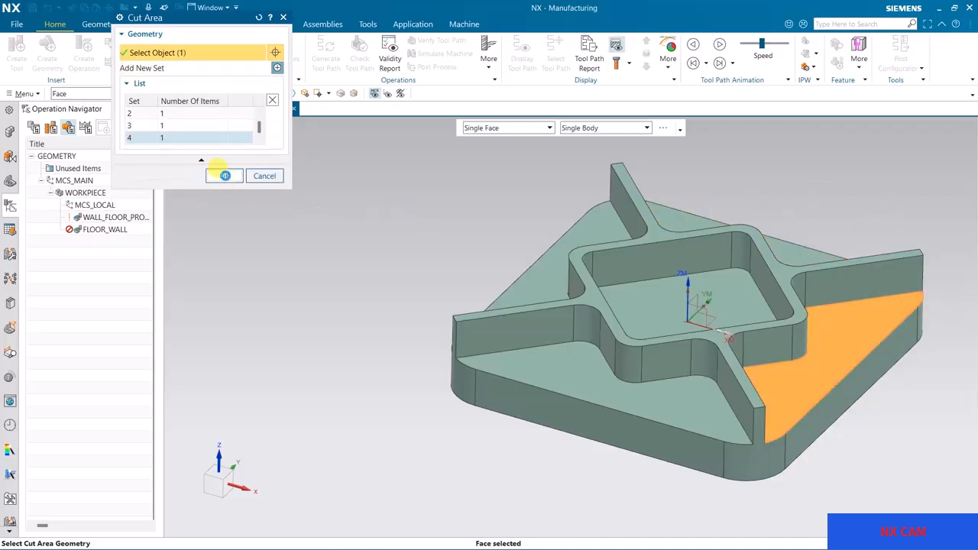
left_click(224, 176)
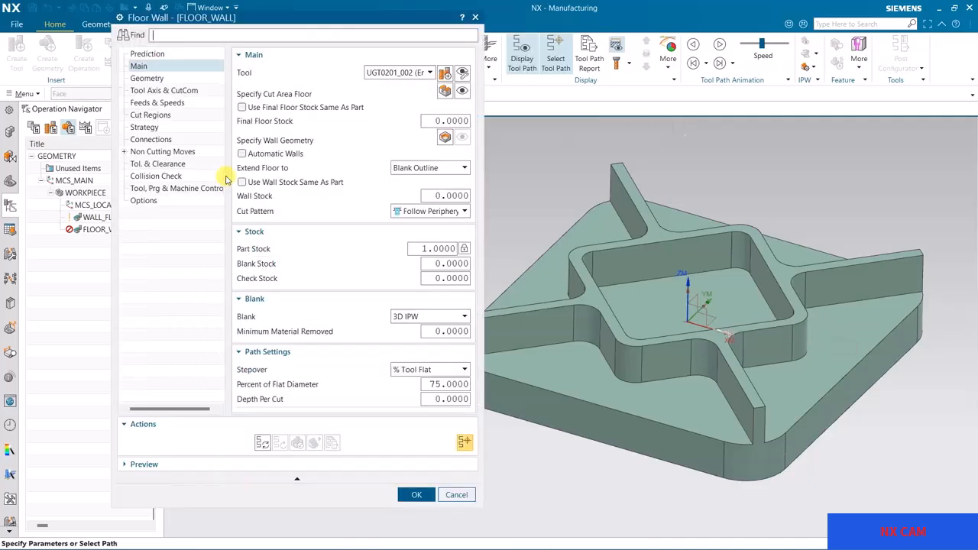
Turn on Automatic Walls, set the depth per cut to 1 and the wall stock to 0.5, and generate the roughing tool path.
left_click(242, 154)
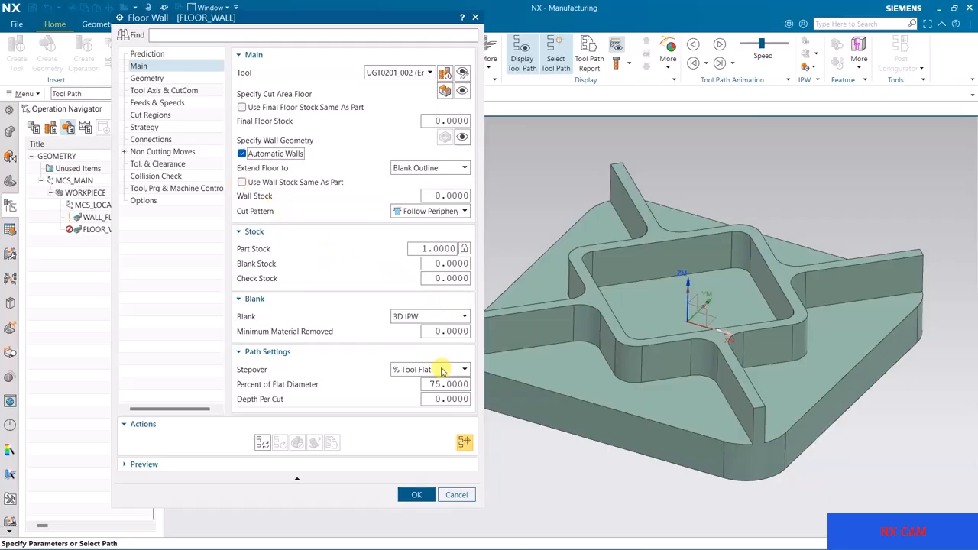
double_click(447, 399)
type("1.")
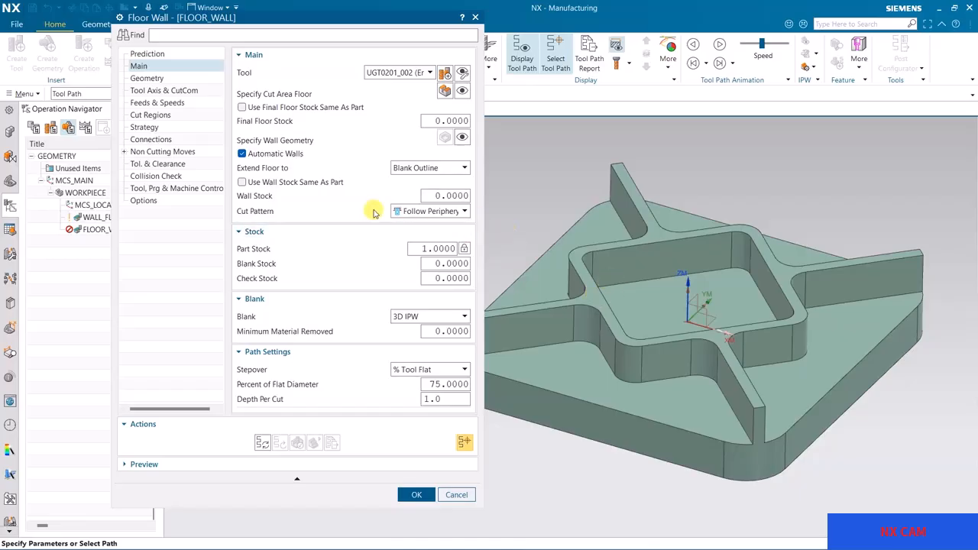
double_click(430, 196)
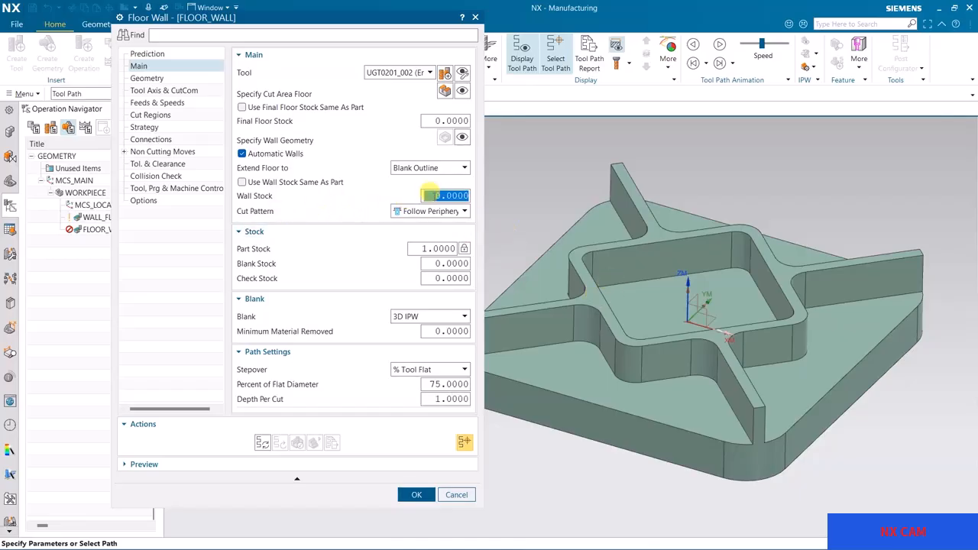
type("0.5")
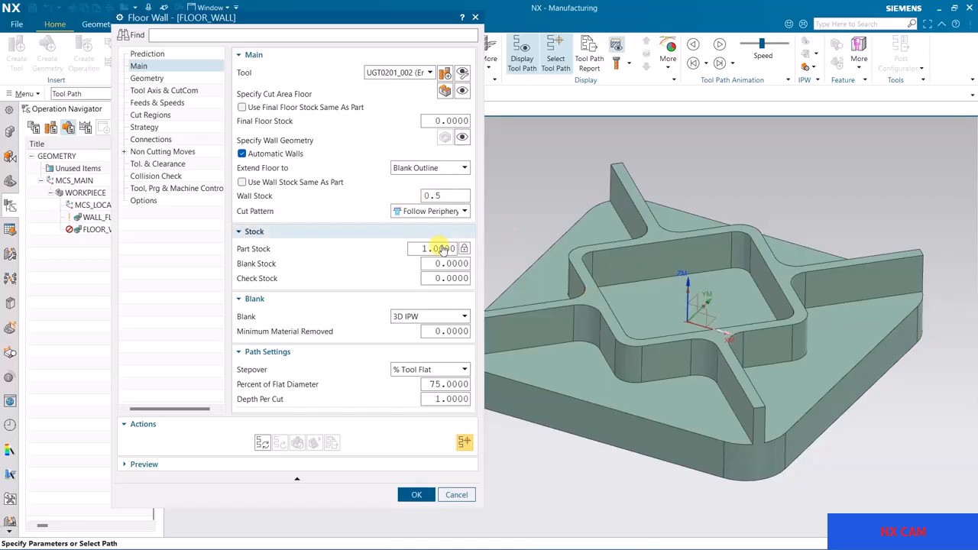
left_click(436, 398)
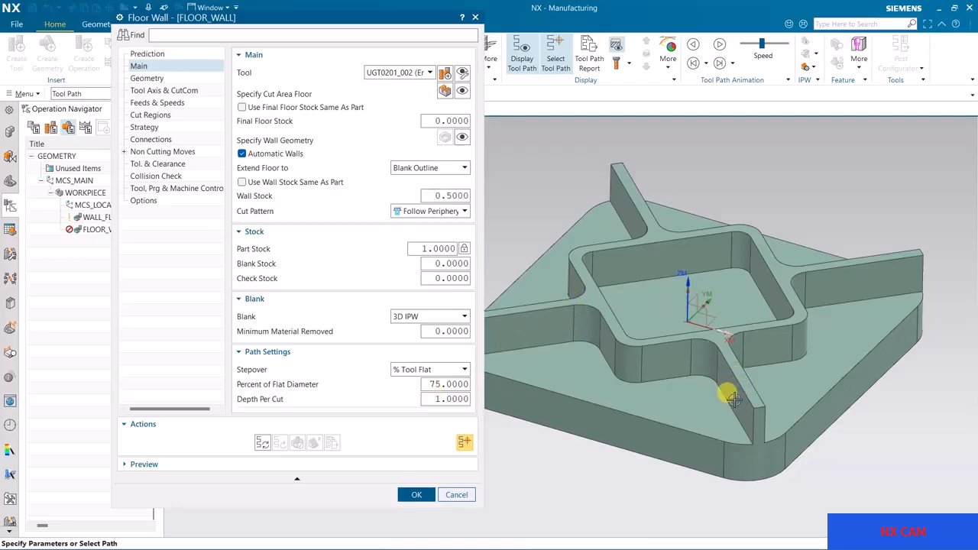
left_click(261, 442)
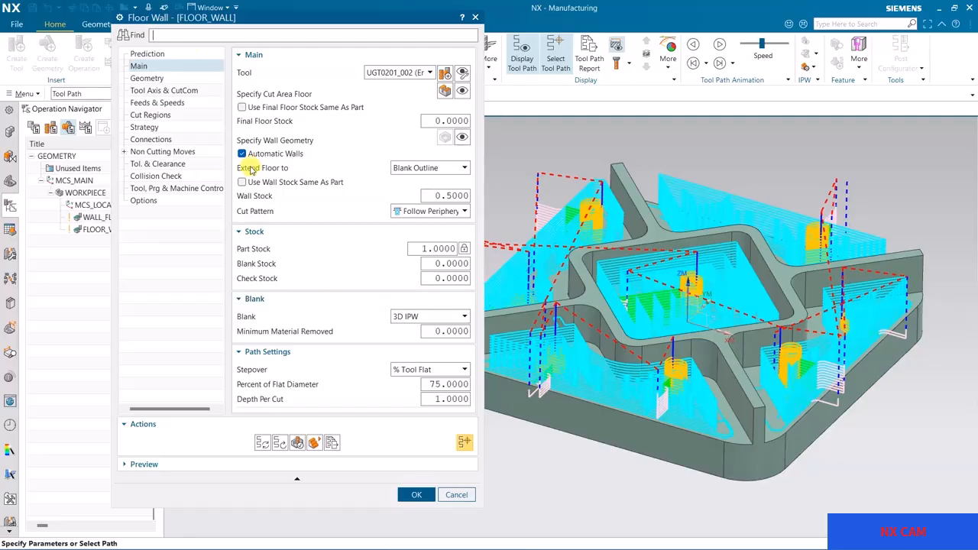
Set Extend Floor to None and regenerate the Floor and Wall tool path.
mouse_move(405, 167)
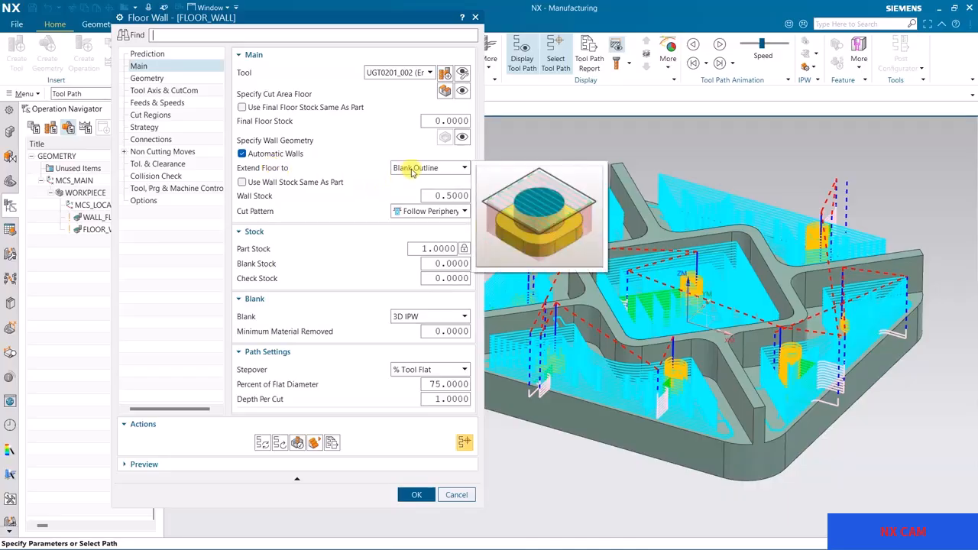
left_click(416, 170)
left_click(401, 181)
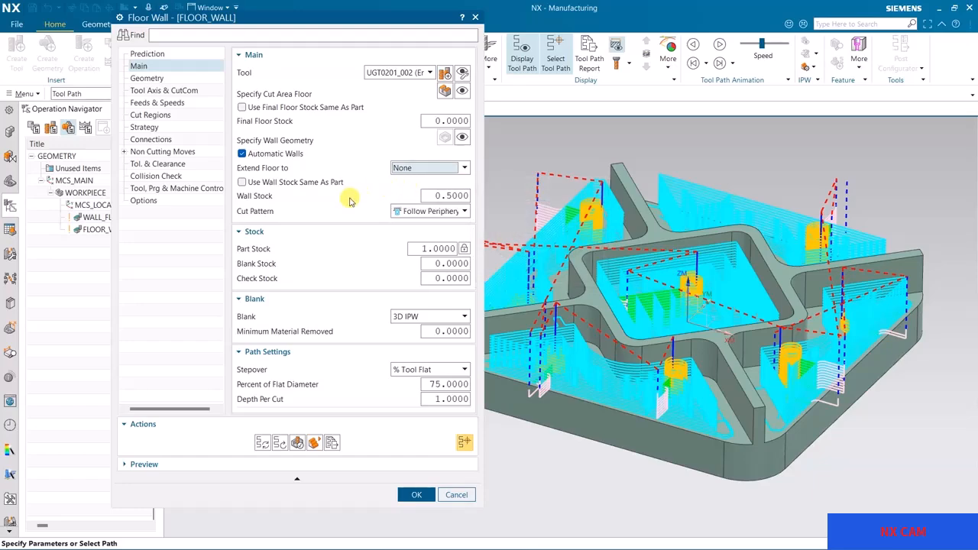
left_click(412, 170)
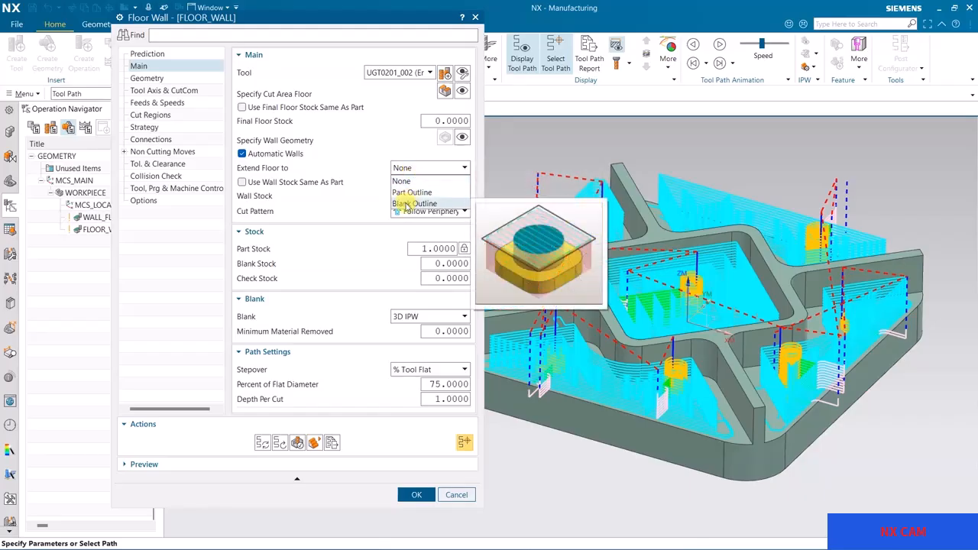
left_click(424, 170)
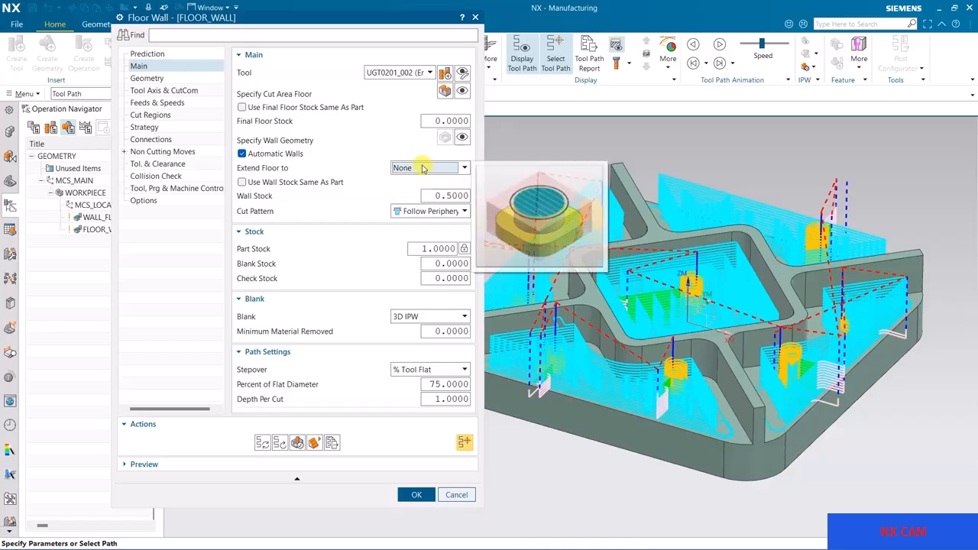
left_click(456, 168)
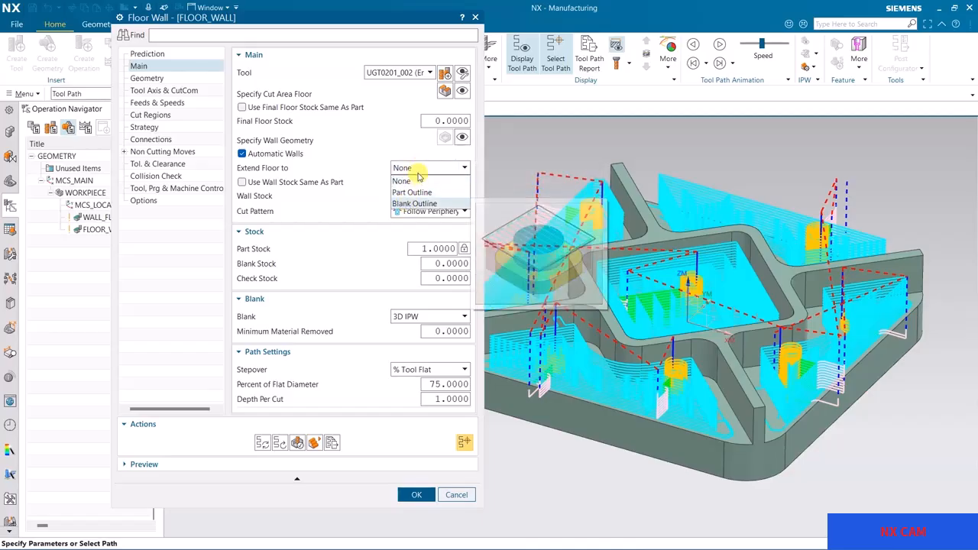
left_click(417, 169)
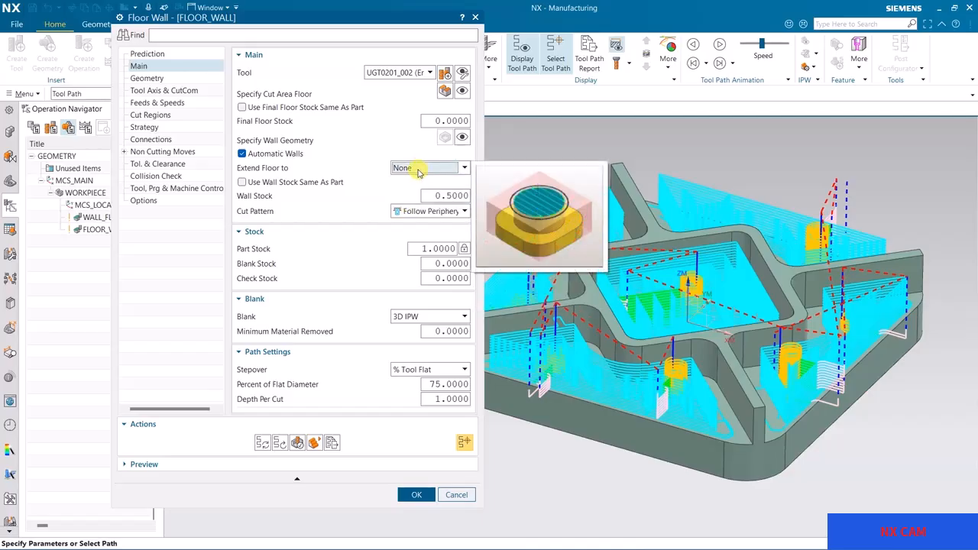
left_click(262, 442)
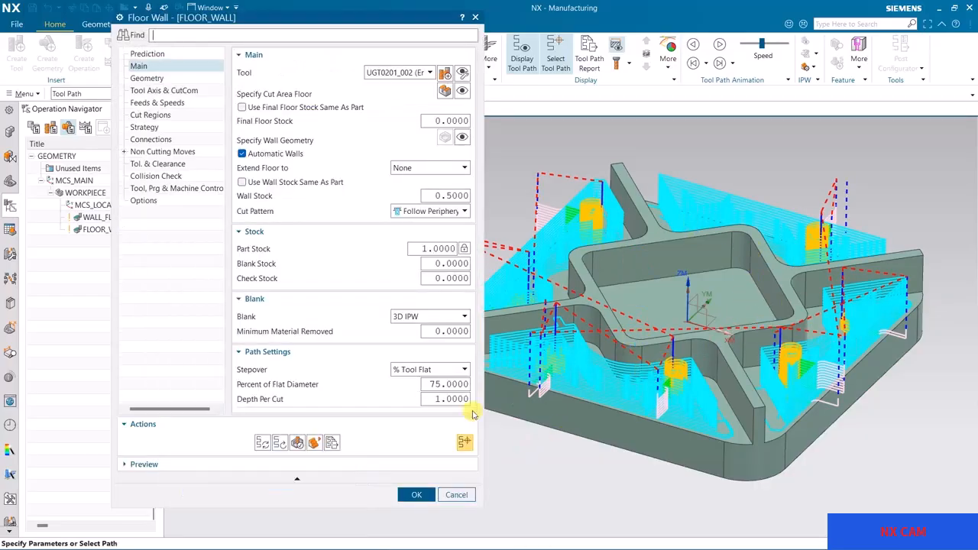
Verify the roughing tool path in 3D Dynamic, stop the simulation partway, and accept the Floor and Wall operation.
left_click(304, 445)
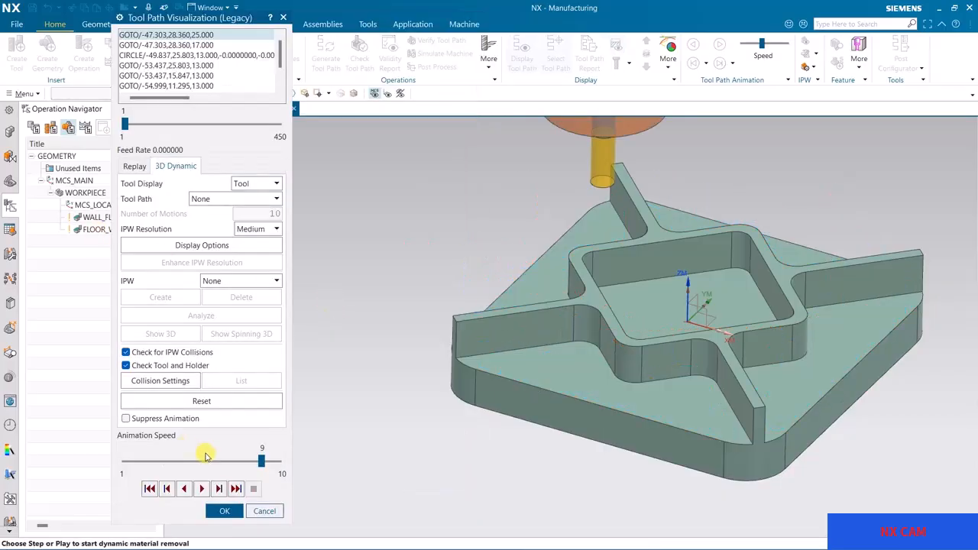
left_click(203, 489)
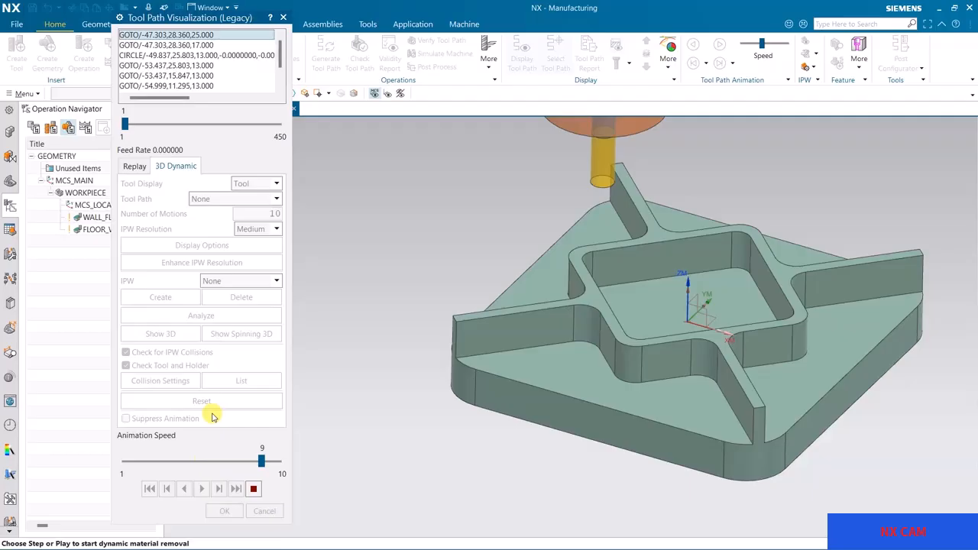
left_click(254, 489)
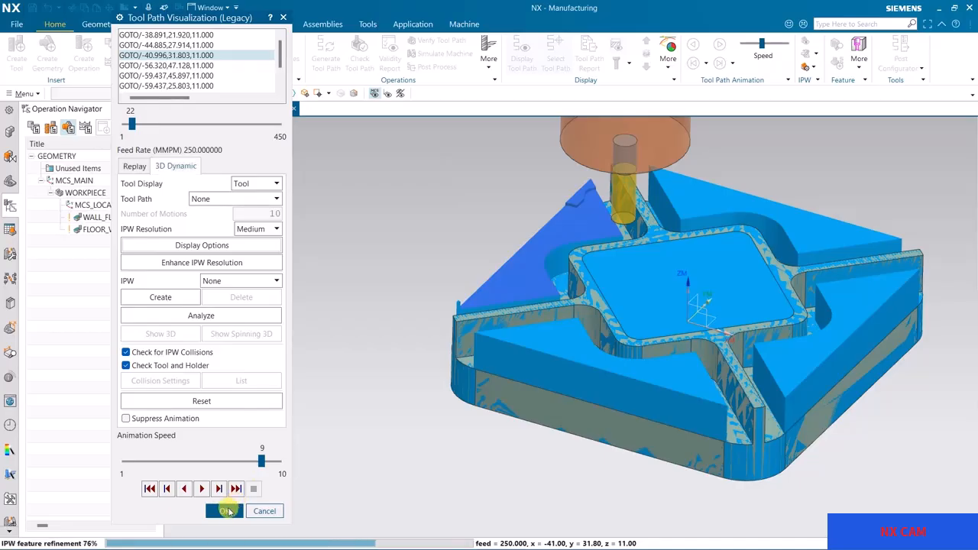
left_click(229, 511)
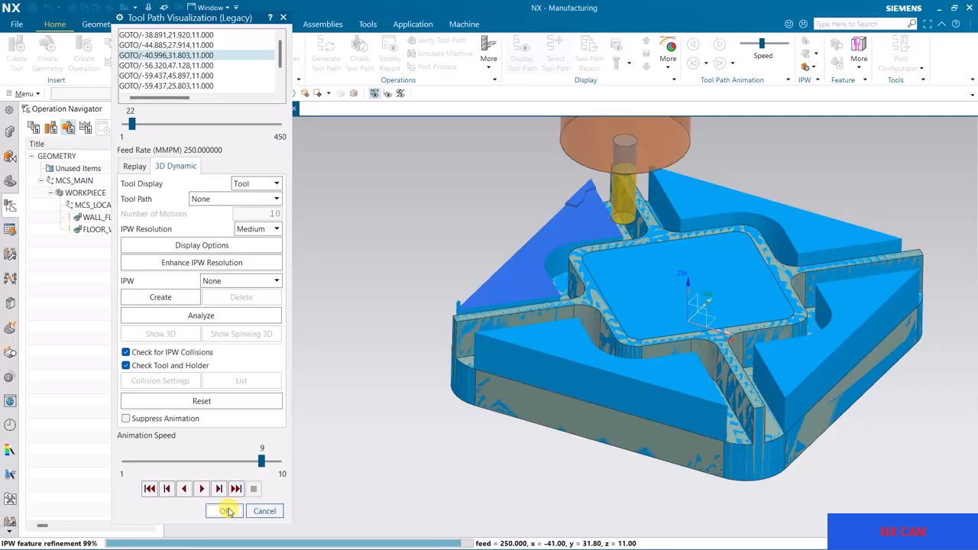
left_click(419, 492)
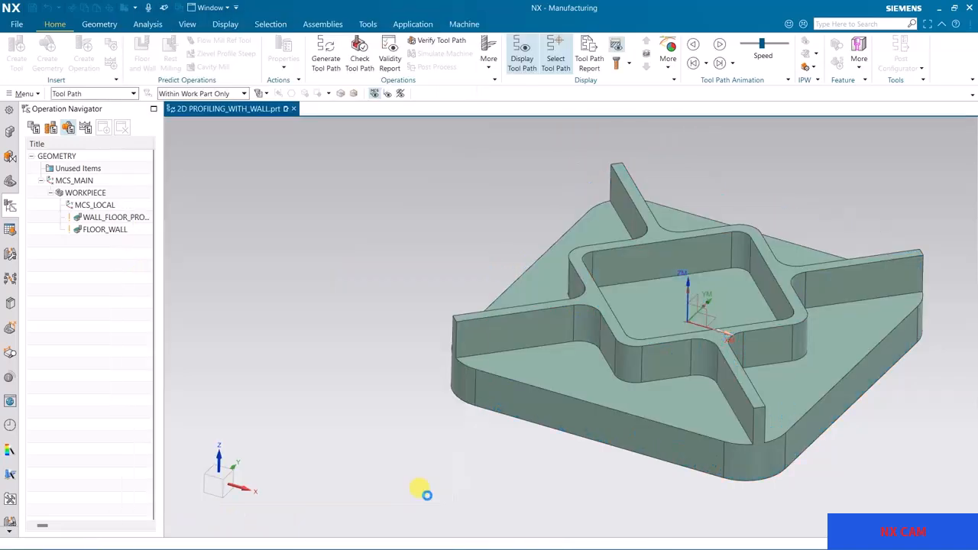
Move the FLOOR_WALL operation ahead of the wall profiling operation under WORKPIECE.
left_click(80, 263)
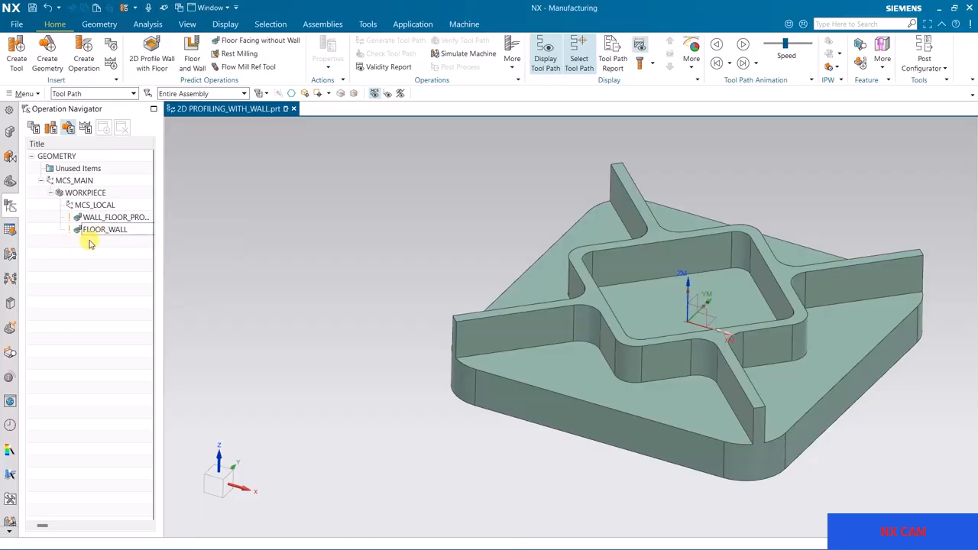
left_click(96, 230)
left_click_drag(93, 219, 91, 222)
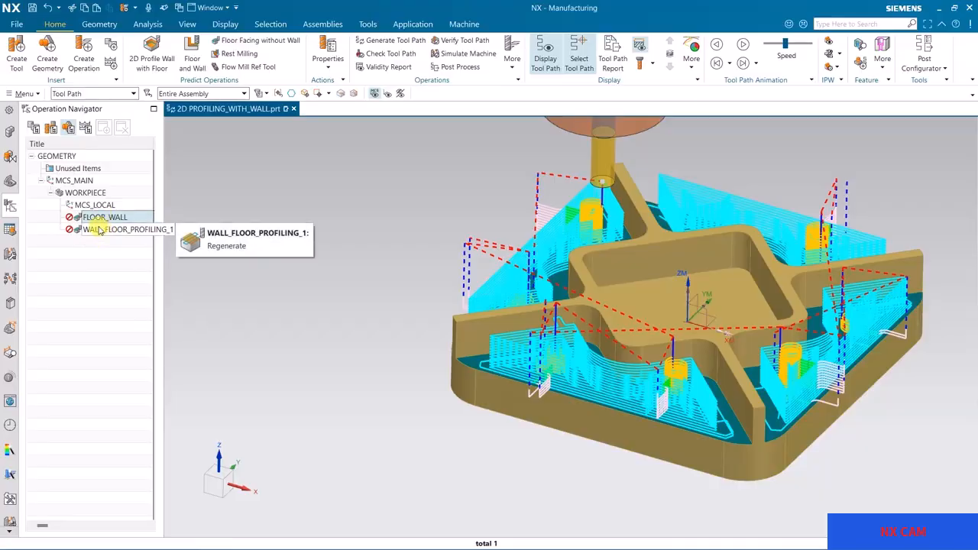
In the program order view, regenerate the tool paths of FLOOR_WALL and the wall profiling operation together and accept both paths.
left_click(33, 127)
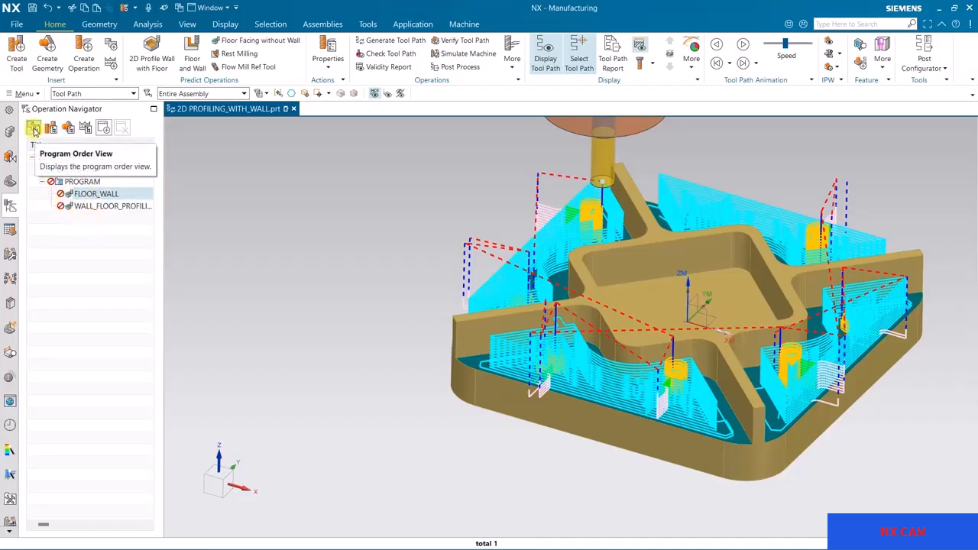
left_click(105, 207, "ctrl")
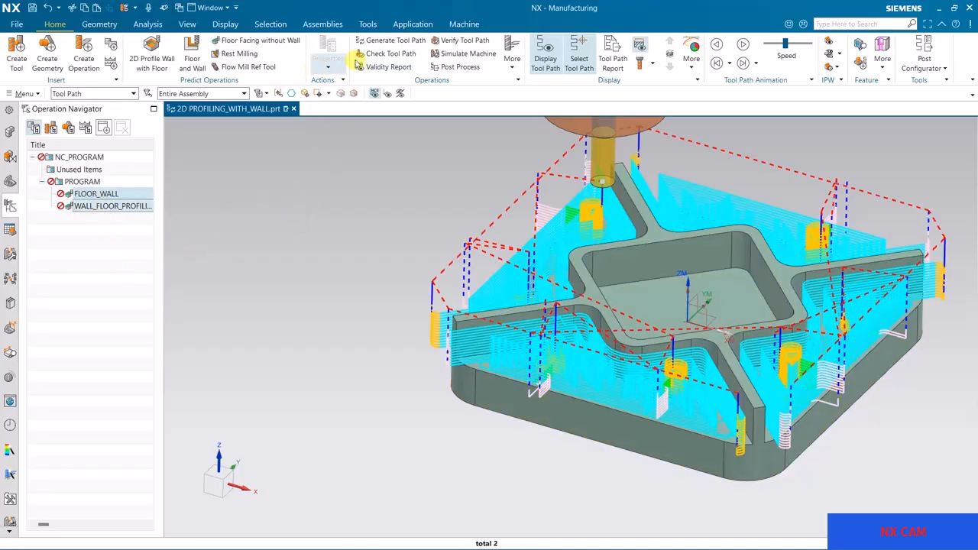
left_click(379, 44)
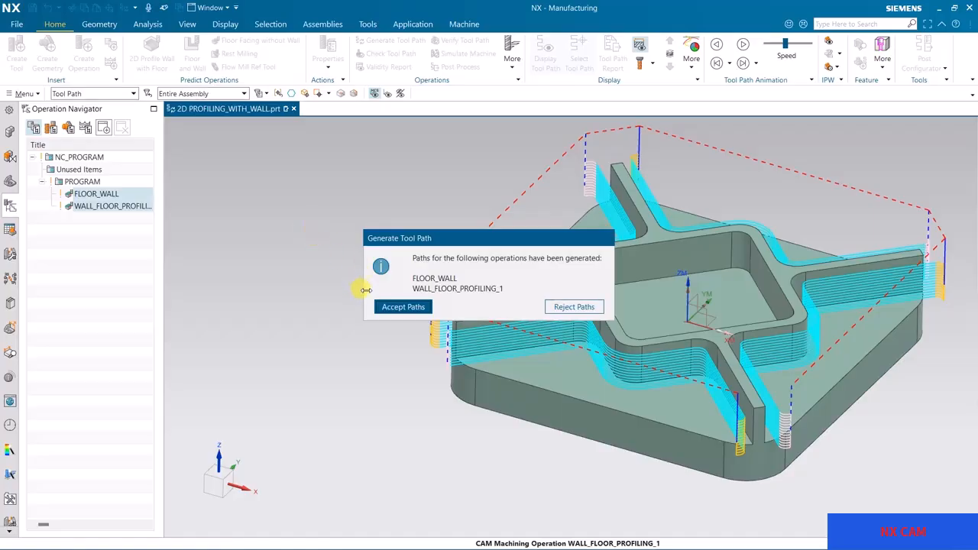
left_click(383, 306)
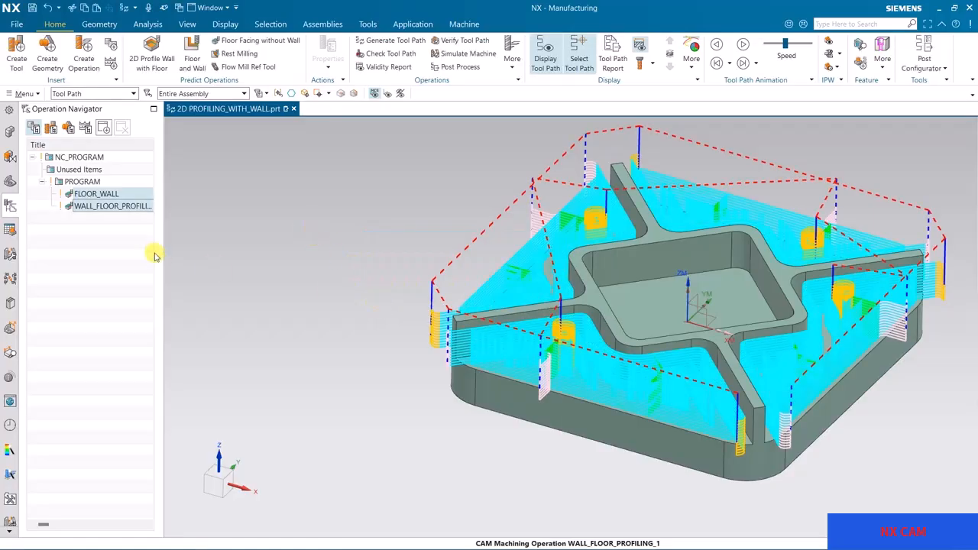
Verify both operations together by playing the full 3D Dynamic material removal simulation, and close the visualization.
left_click(452, 40)
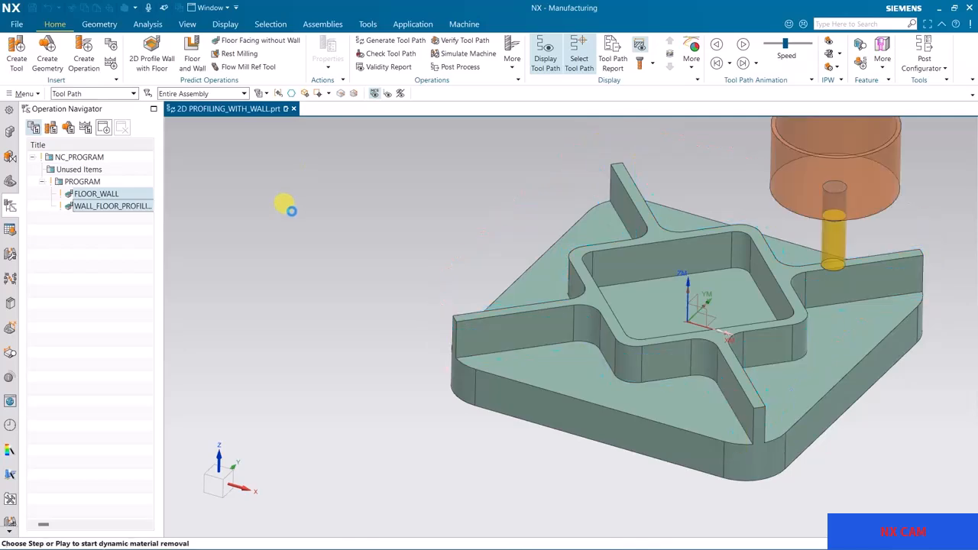
left_click(200, 488)
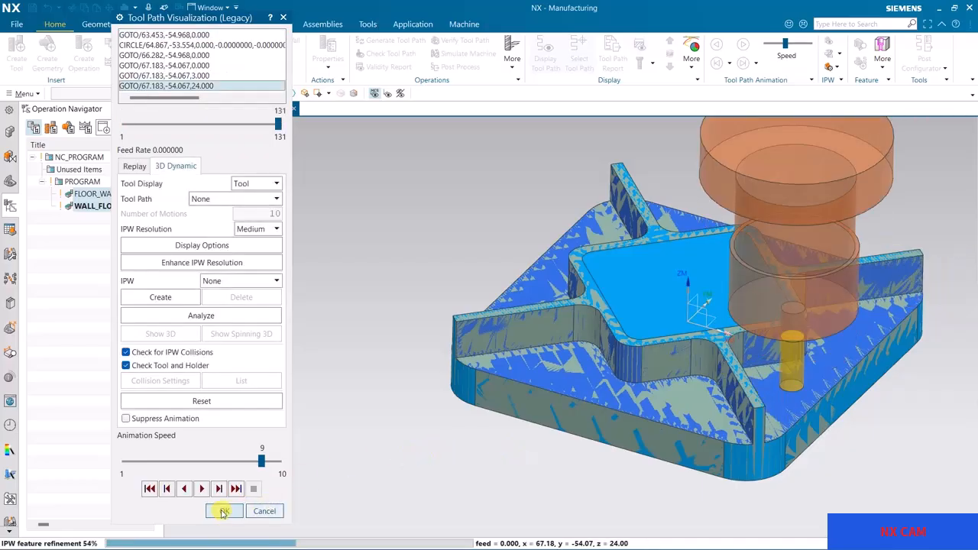
left_click(222, 511)
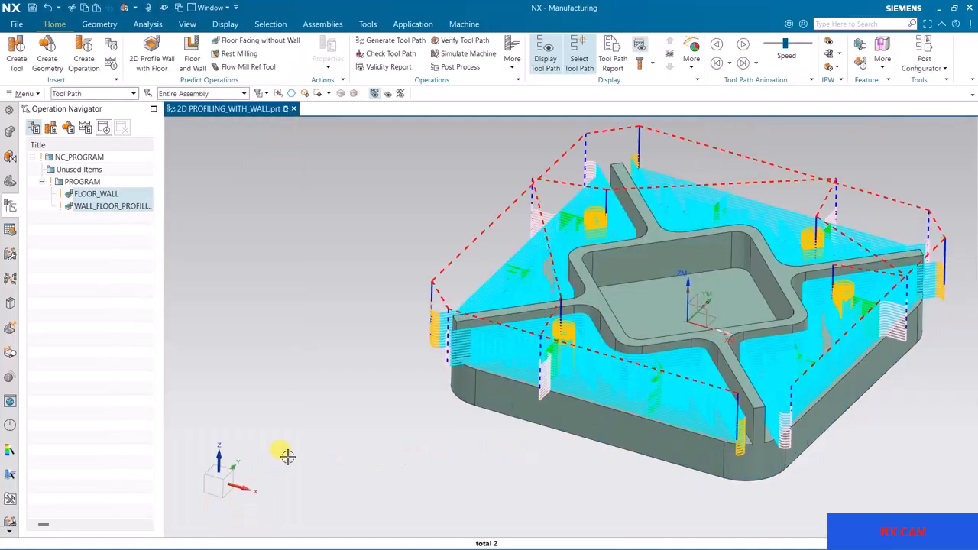
Open the WALL_FLOOR_PROFILING_1 operation, set Additional Passes to 1, regenerate the tool path and inspect it from above.
left_click(113, 206)
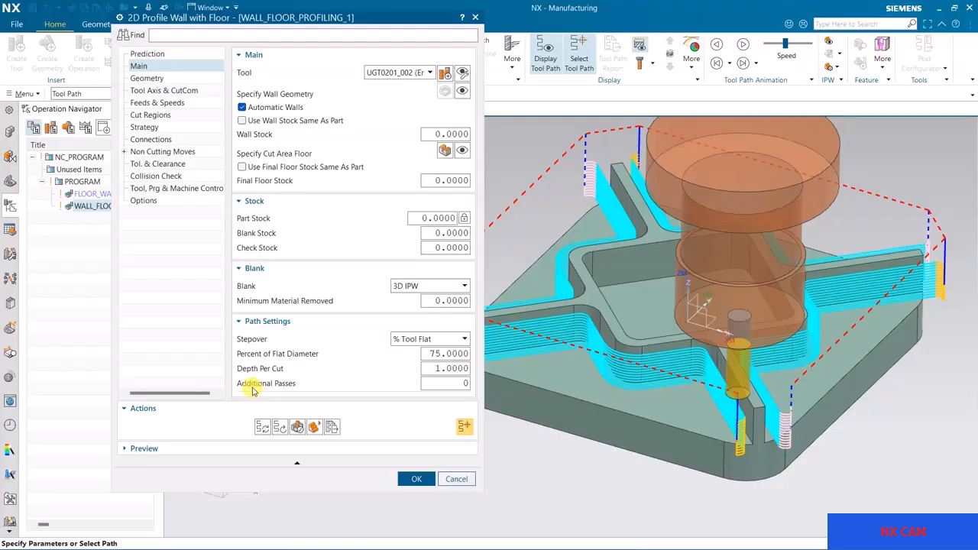
double_click(464, 384)
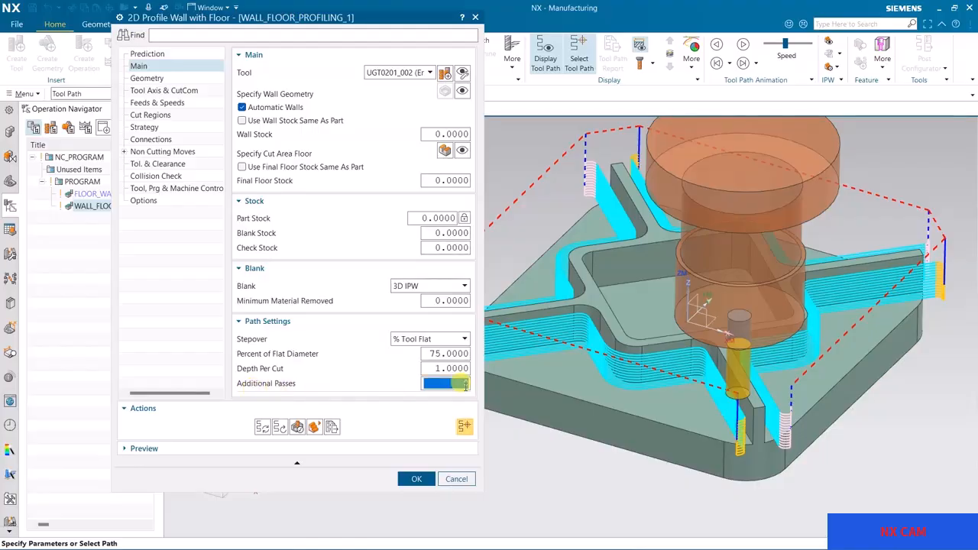
type("1")
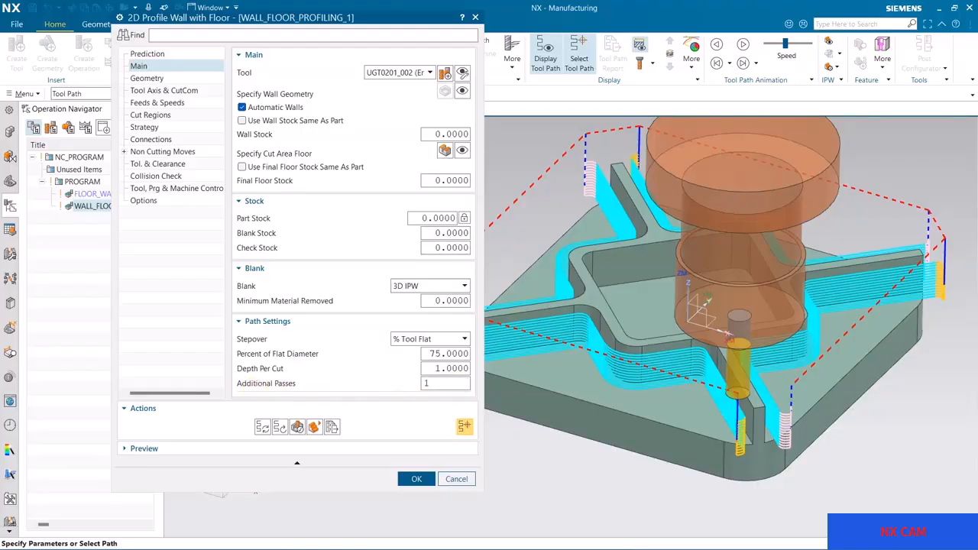
left_click(261, 426)
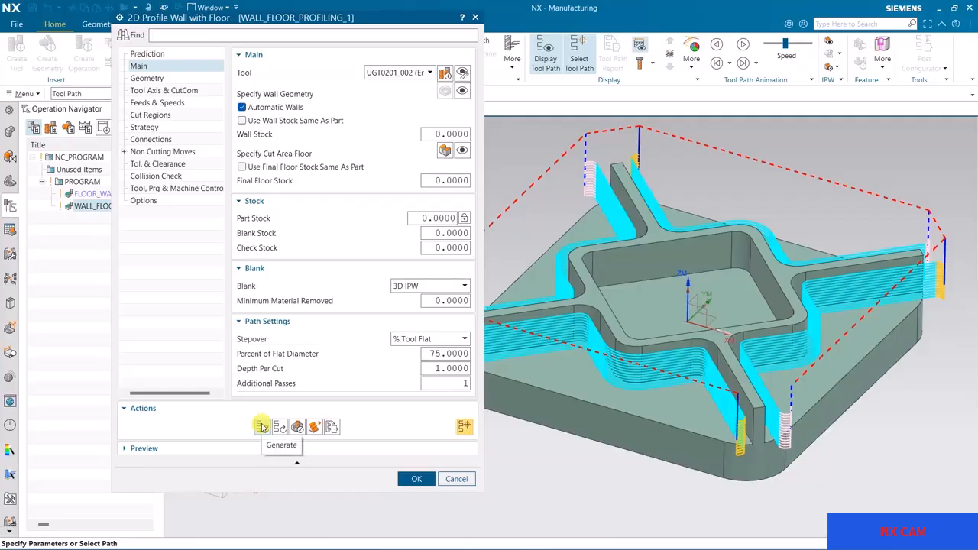
middle_click_drag(668, 283, 715, 276)
scroll(562, 464, "up", 2)
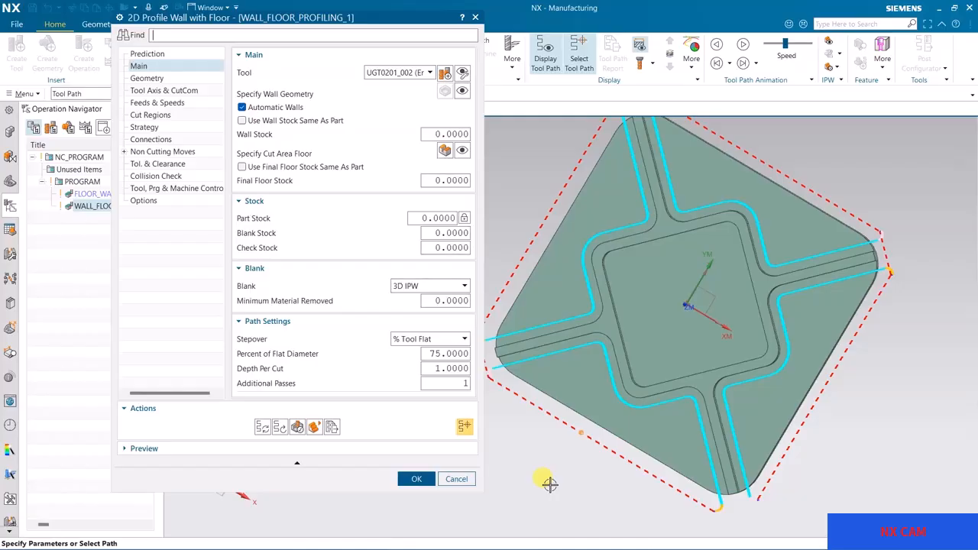
Set the wall profiling operation's Additional Passes to 2, regenerate its tool path and accept the operation.
double_click(463, 382)
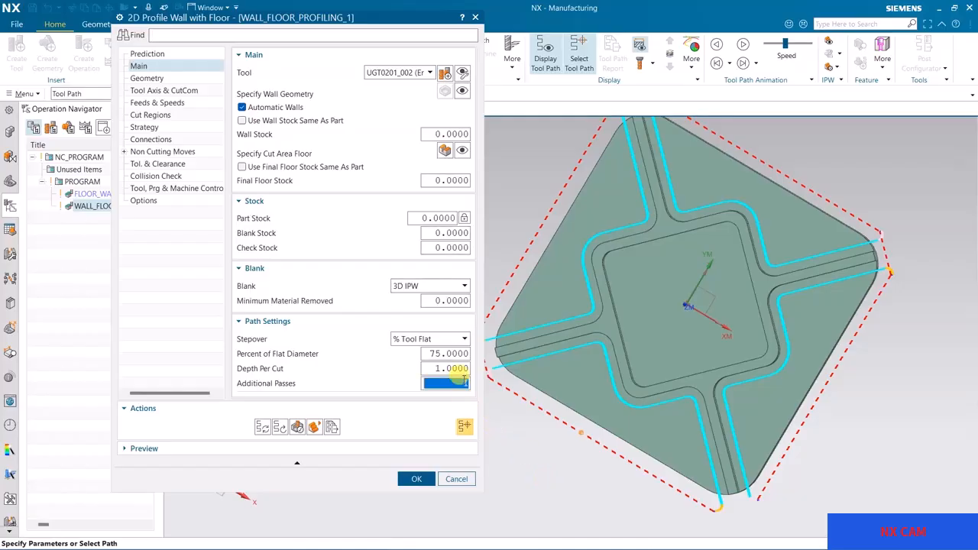
type("2")
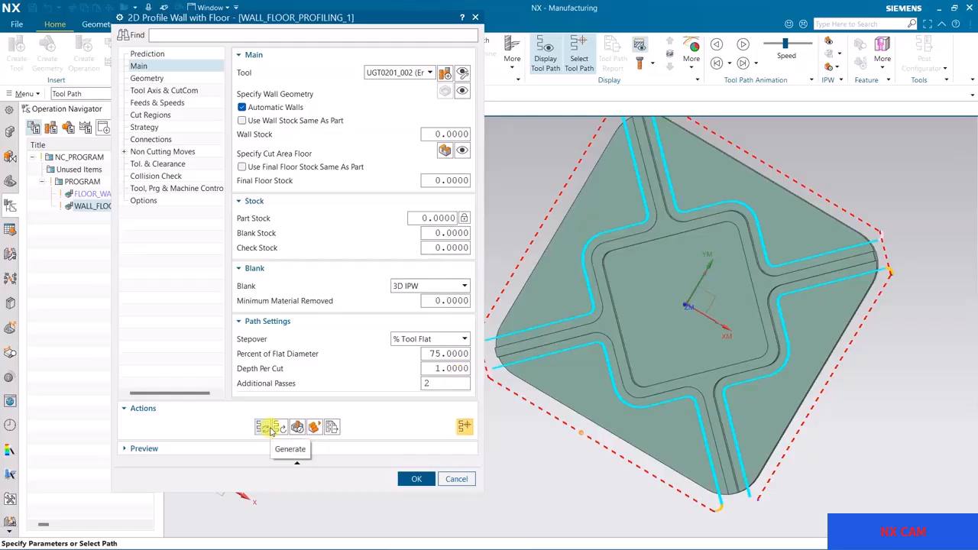
left_click(264, 426)
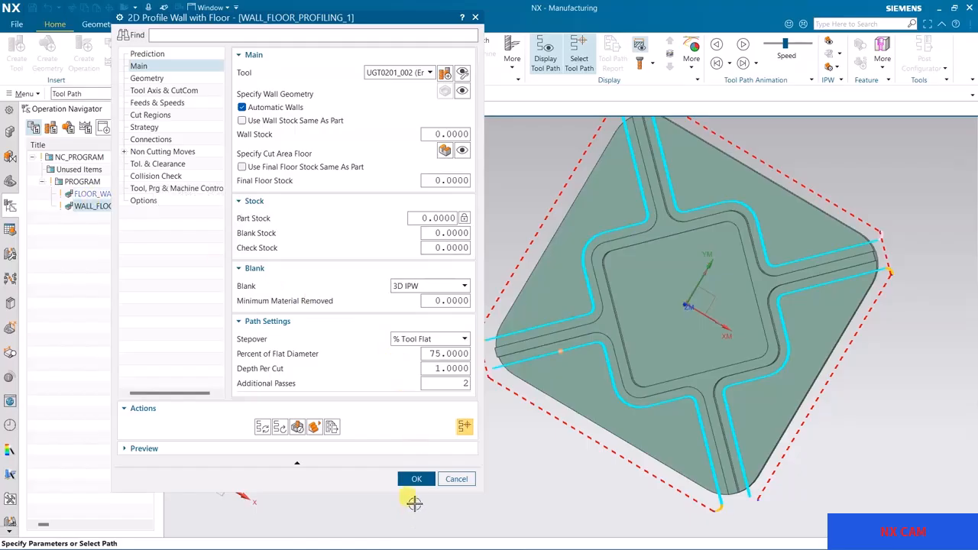
left_click(415, 479)
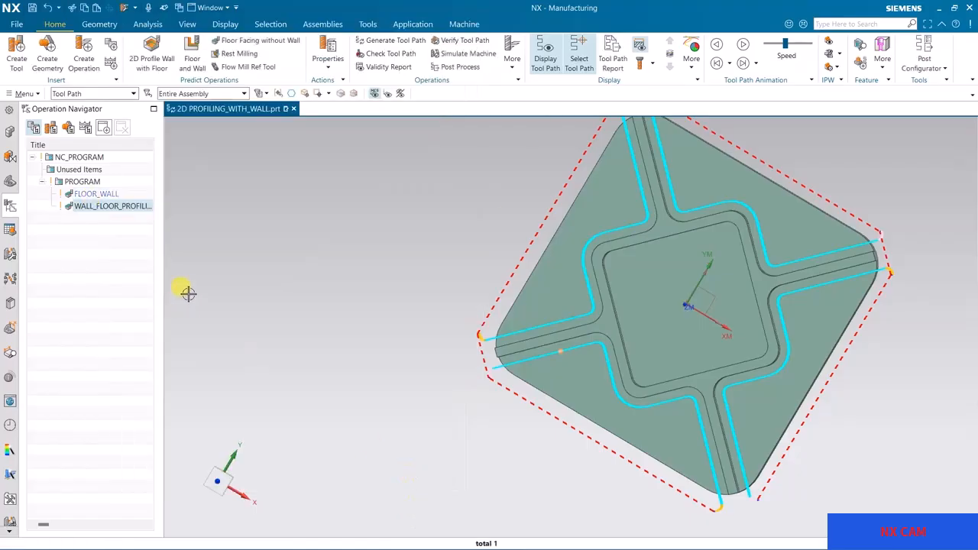
Remove the FLOOR_WALL roughing operation from PROGRAM.
left_click(93, 193)
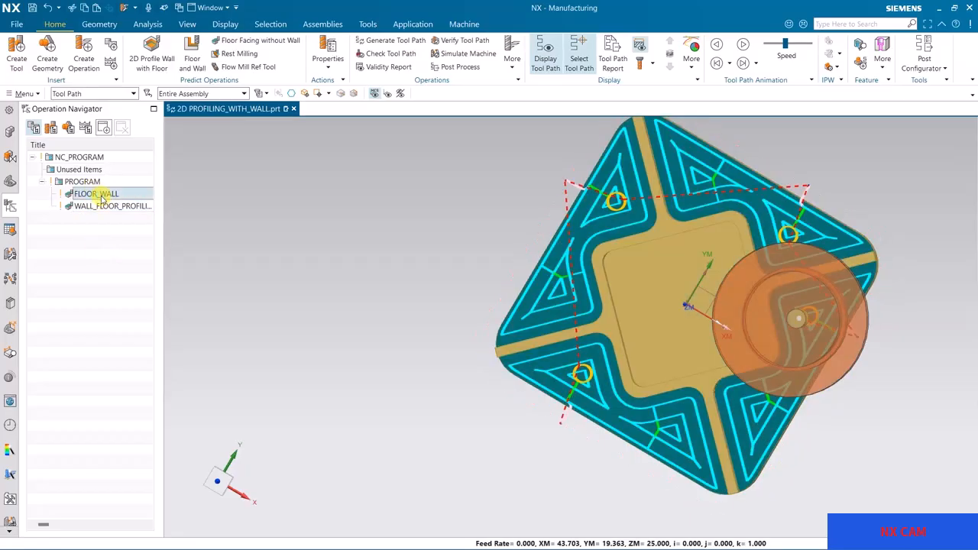
right_click(102, 197)
left_click(124, 240)
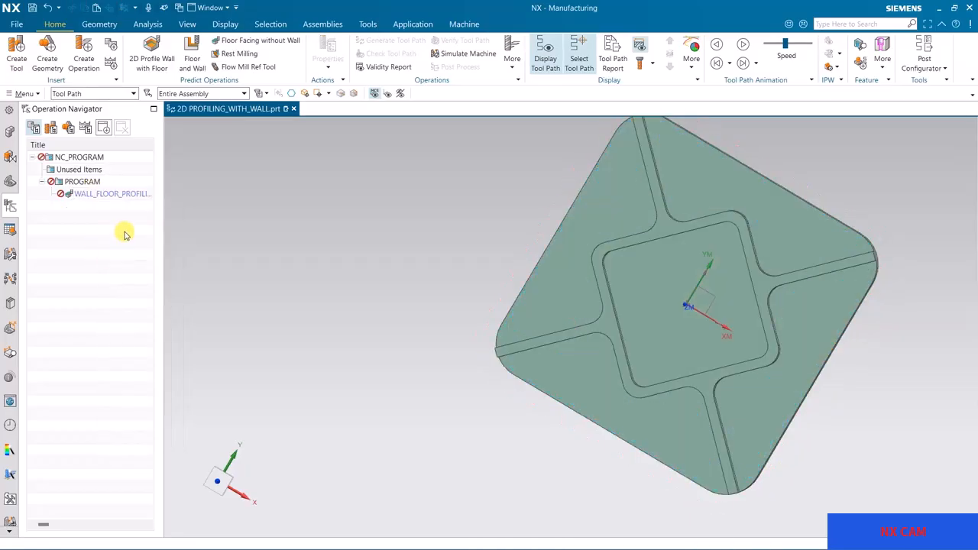
Reopen the wall profiling operation, regenerate its tool path with 2 additional passes without the prior roughing, and accept it.
left_click(130, 194)
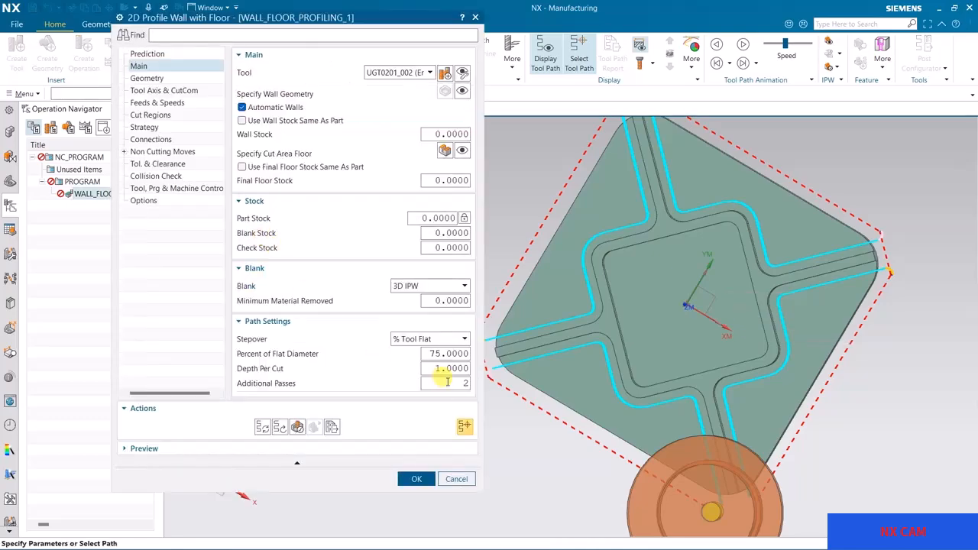
left_click(266, 426)
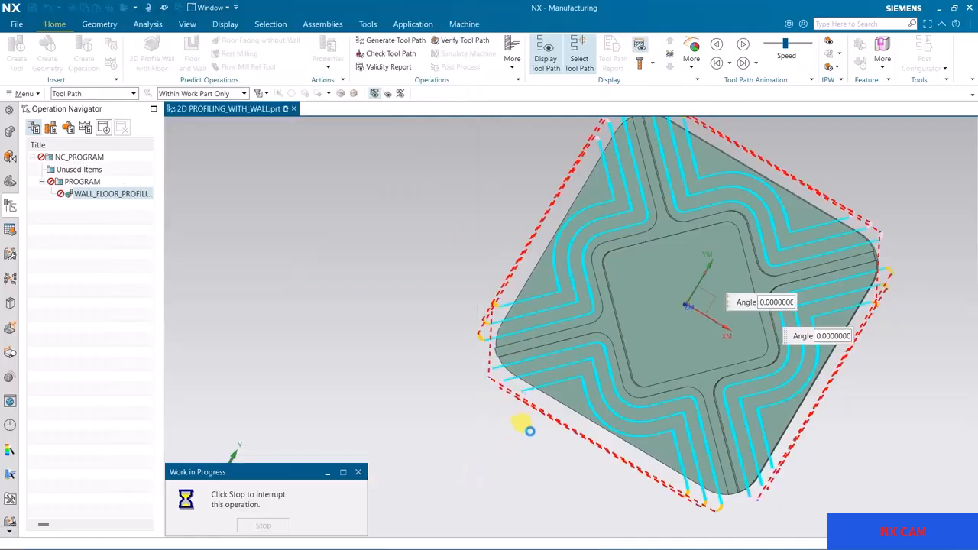
middle_click_drag(535, 443, 541, 413)
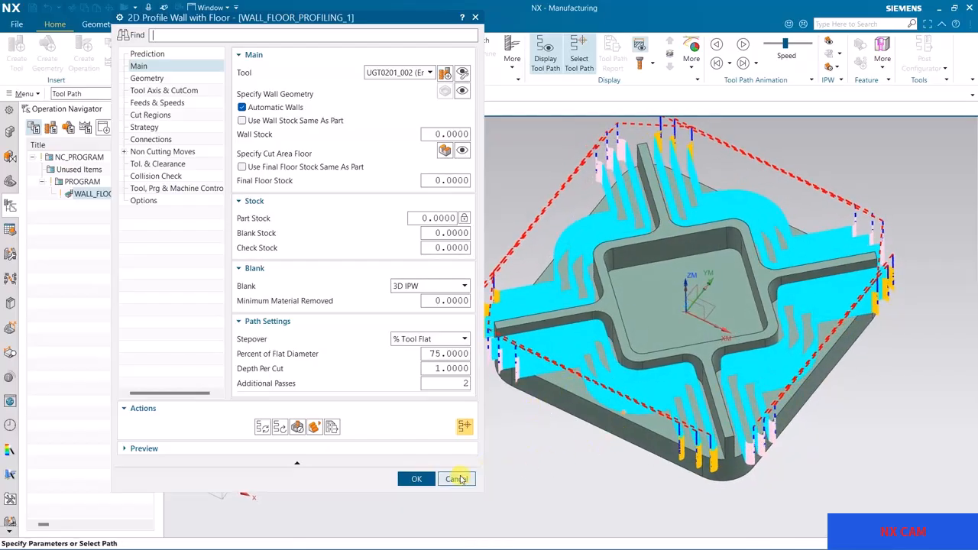
left_click(416, 478)
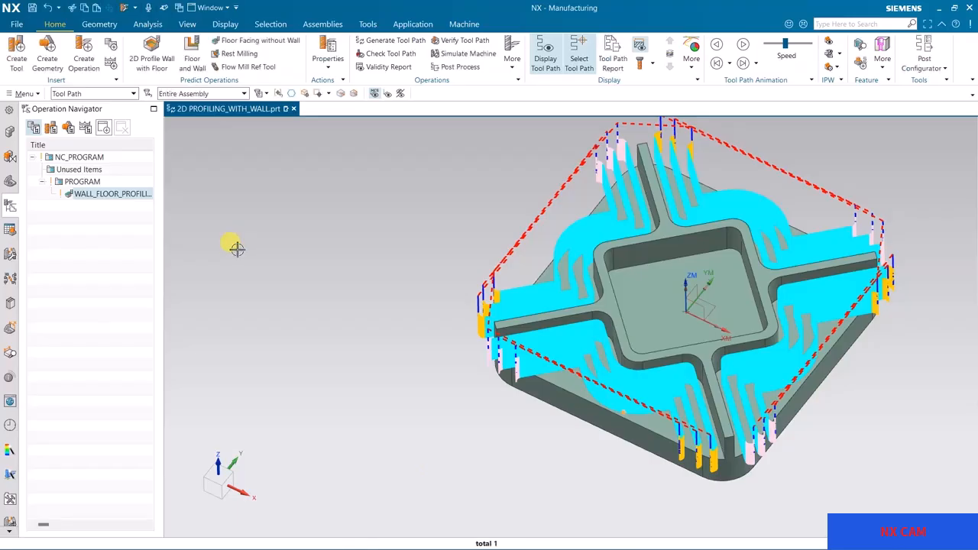
Undo the last wall profiling regeneration and the removal of the FLOOR_WALL operation.
left_click(48, 8)
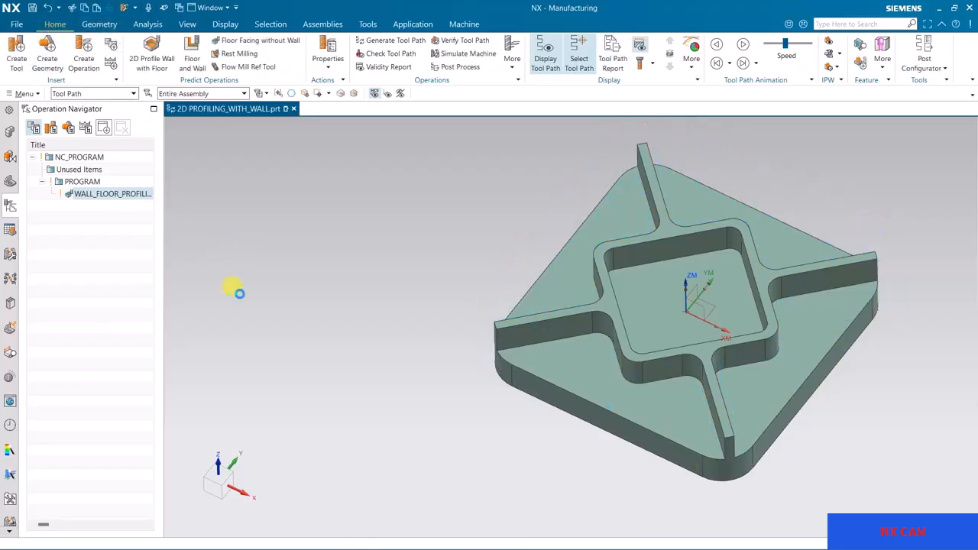
left_click(48, 8)
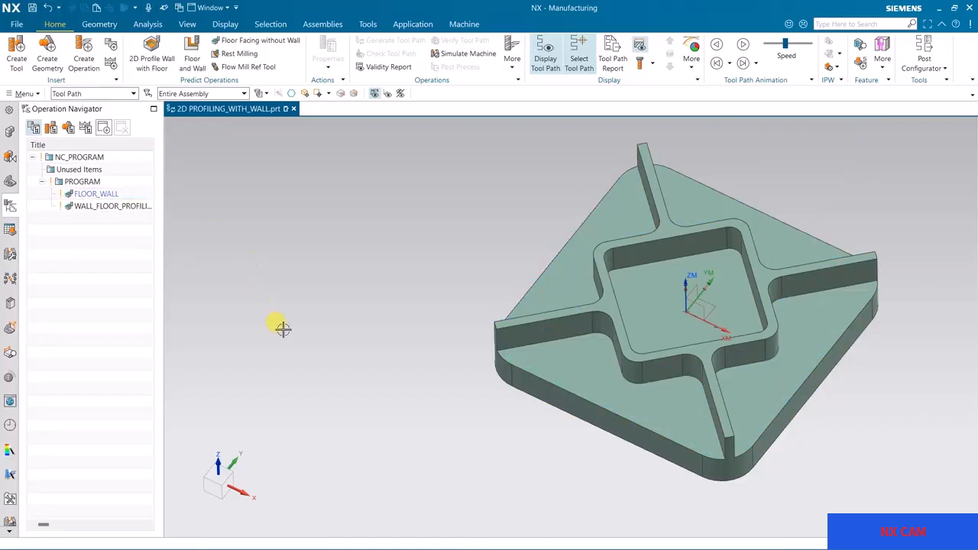
scroll(283, 328, "up", 2)
scroll(519, 351, "down", 2)
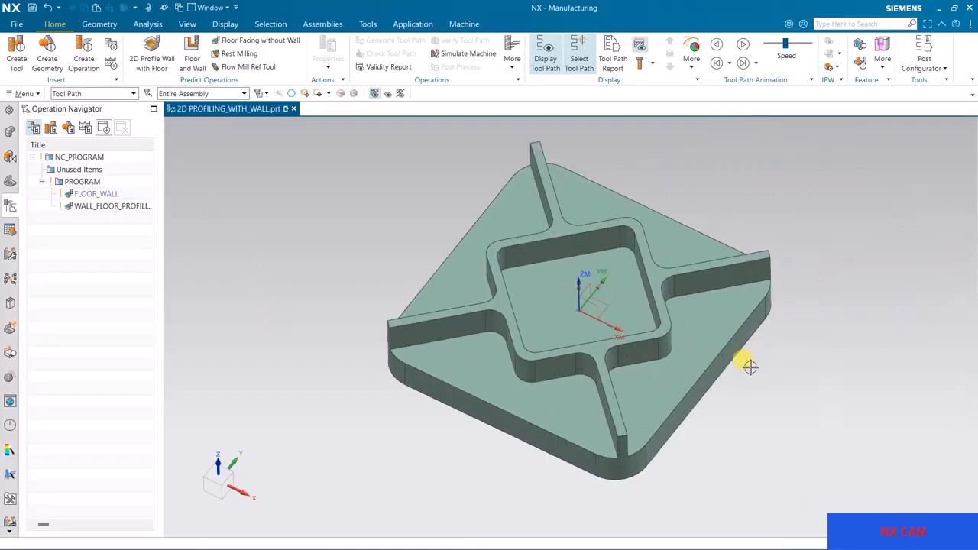